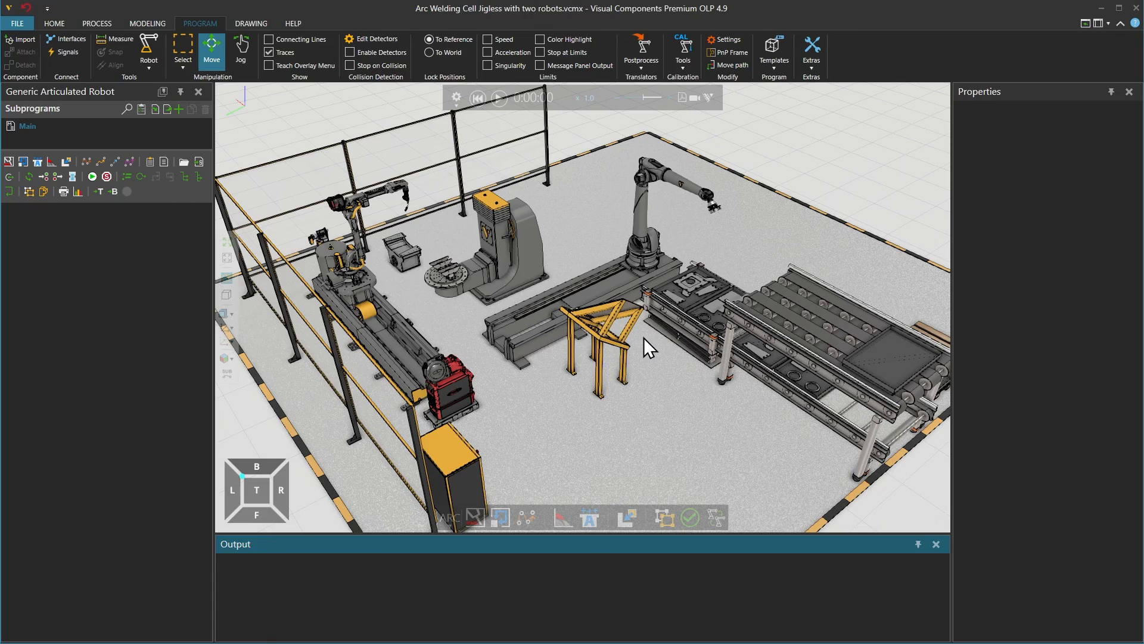
# Examine the welding cell's layout around the yellow stand, the two track-mounted robots and the positioner with its magnet table.
pyautogui.moveTo(643, 338); pyautogui.dragTo(555, 331, button='right')
pyautogui.scroll(5, 525, 296)
pyautogui.scroll(2, 524, 294)
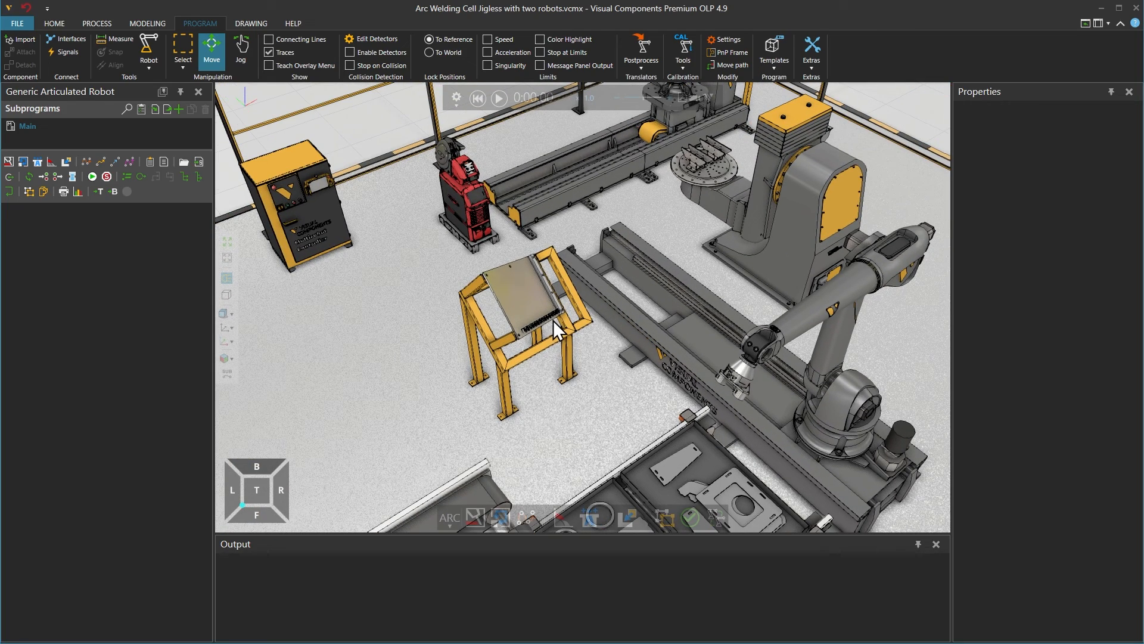
pyautogui.moveTo(672, 223); pyautogui.dragTo(636, 283, button='middle')
pyautogui.moveTo(636, 283); pyautogui.dragTo(655, 278, button='right')
pyautogui.scroll(6, 567, 209)
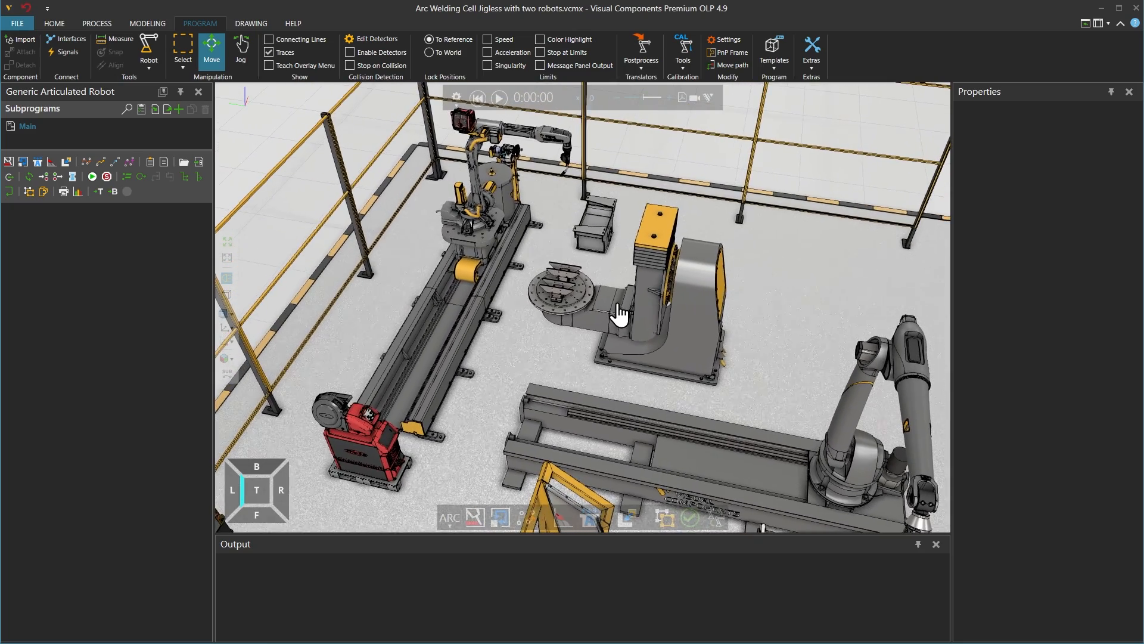
pyautogui.scroll(3, 587, 206)
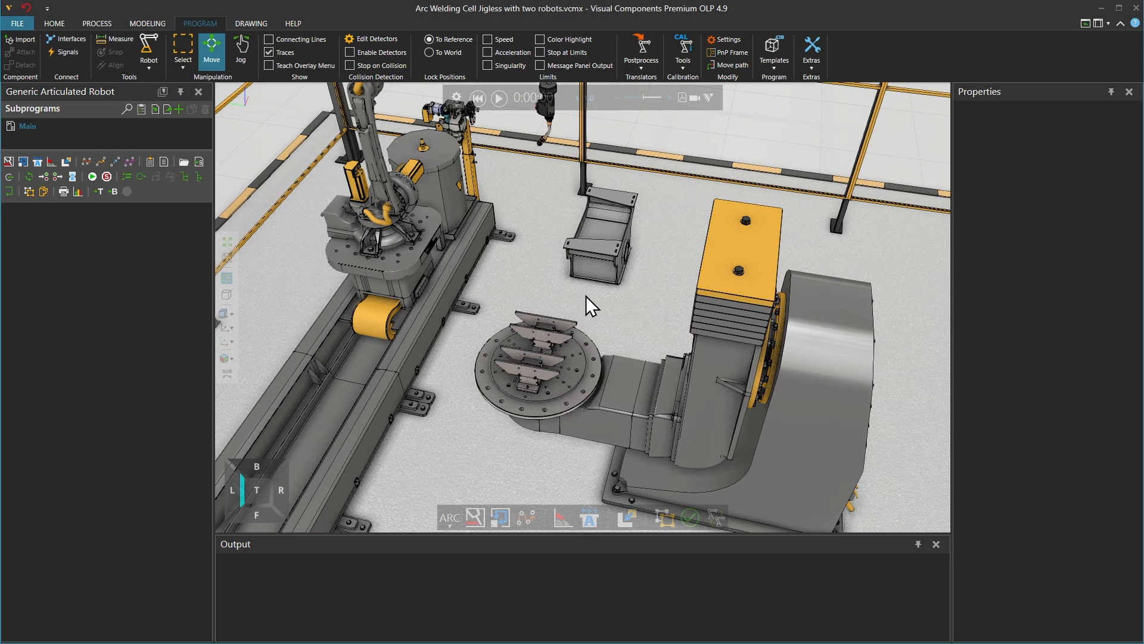
# Align Demo_10_assembly's bottom face center to the Table magnet's face center on the positioner, using Set Position and Center snap.
pyautogui.click(598, 272)
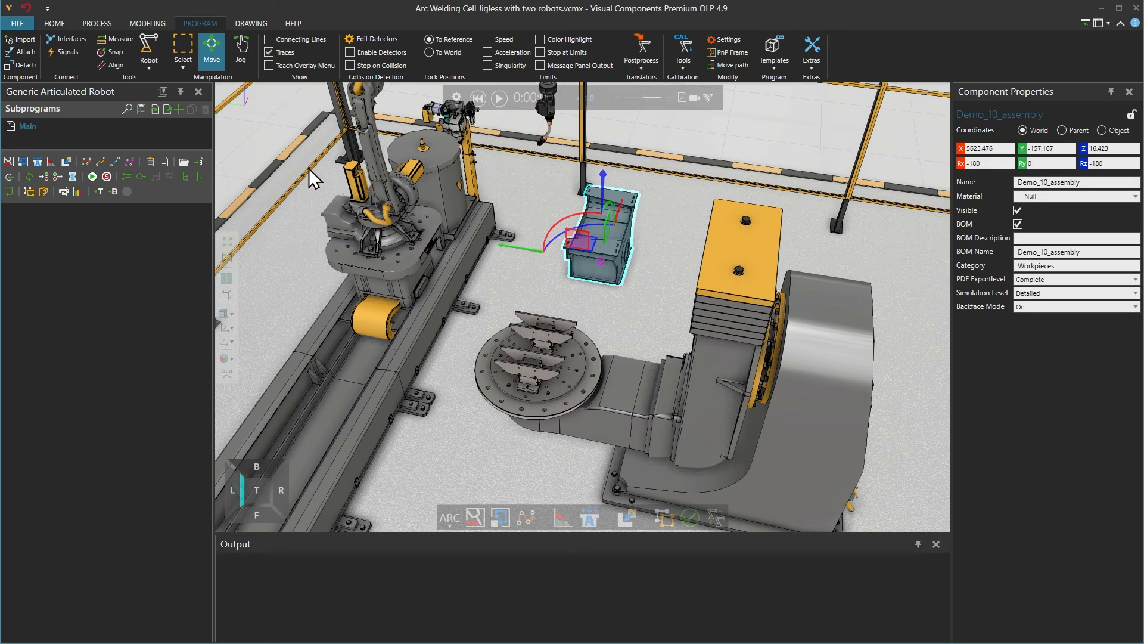
pyautogui.click(116, 65)
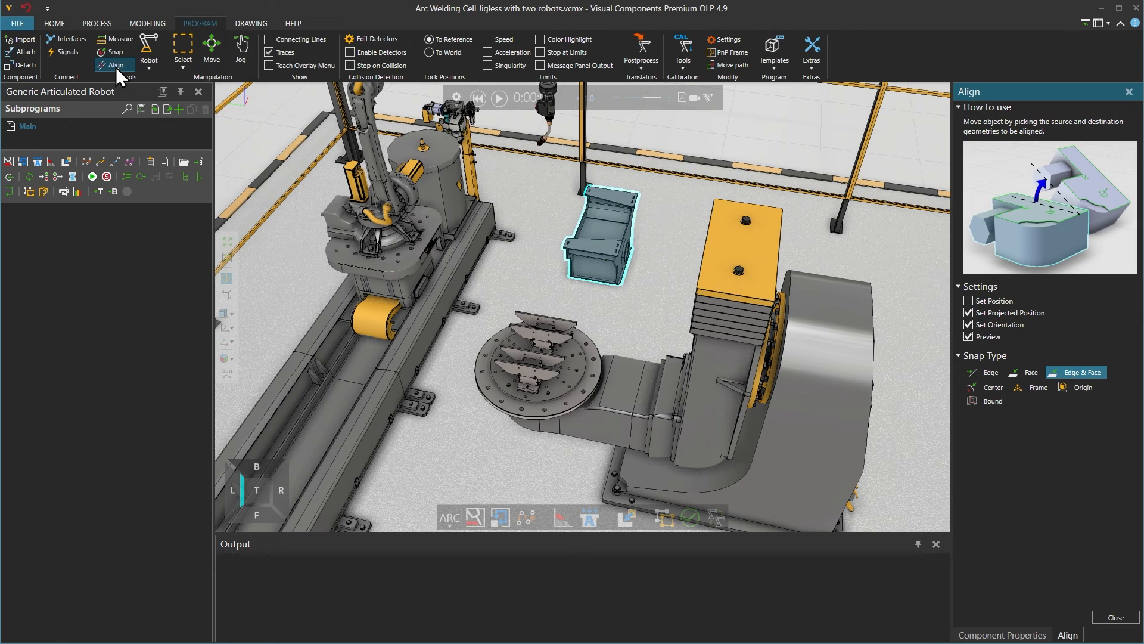
pyautogui.click(968, 301)
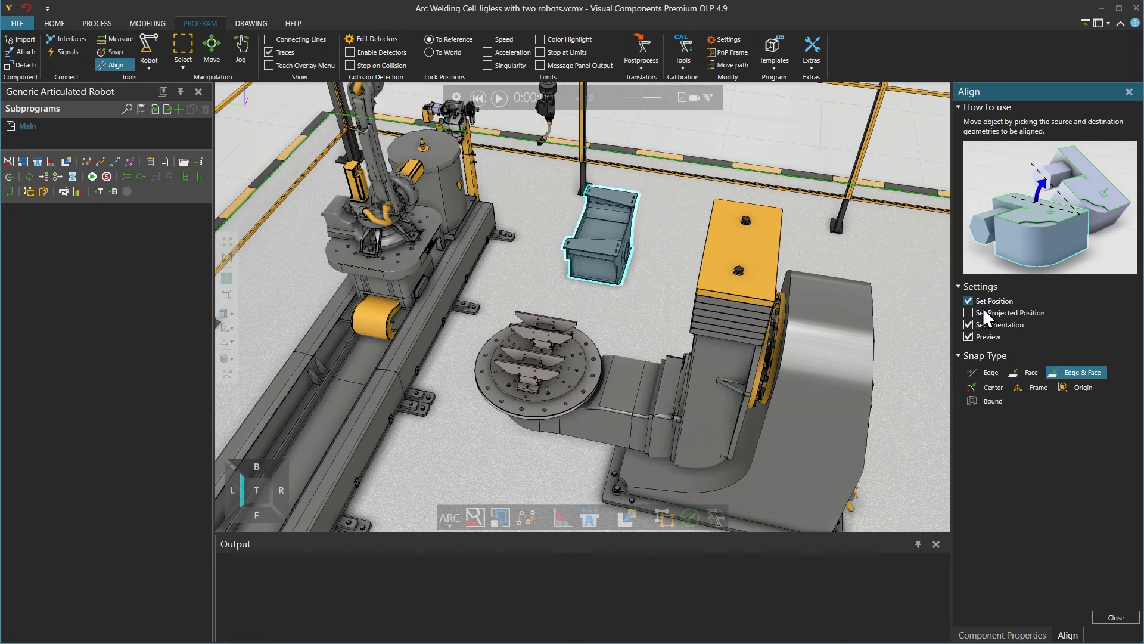
pyautogui.click(988, 387)
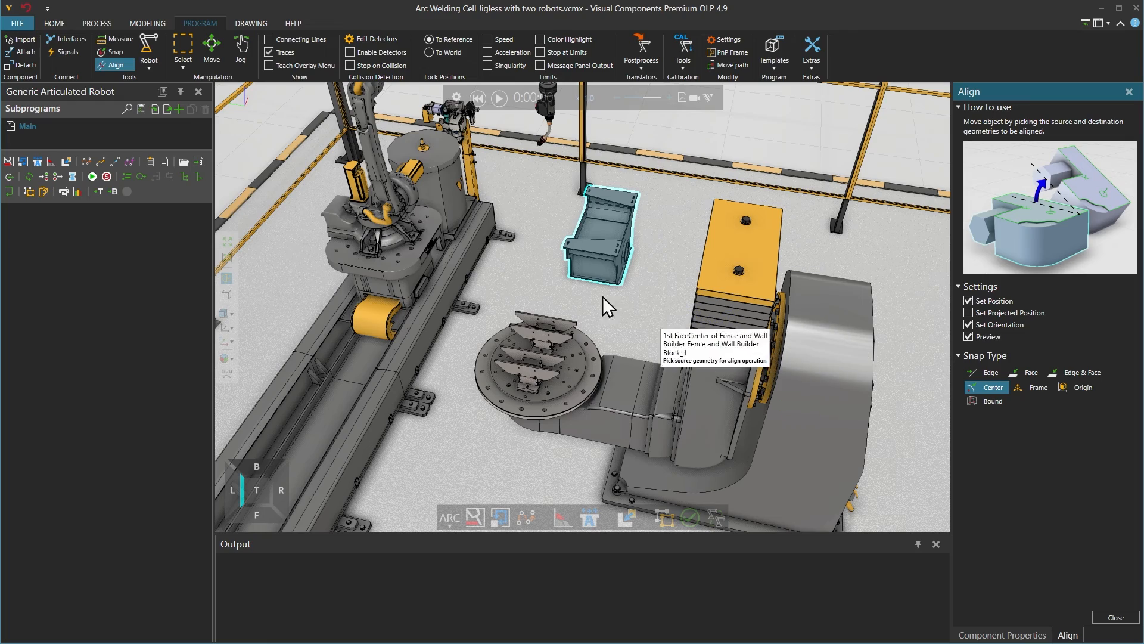
pyautogui.moveTo(558, 289); pyautogui.dragTo(582, 249, button='right')
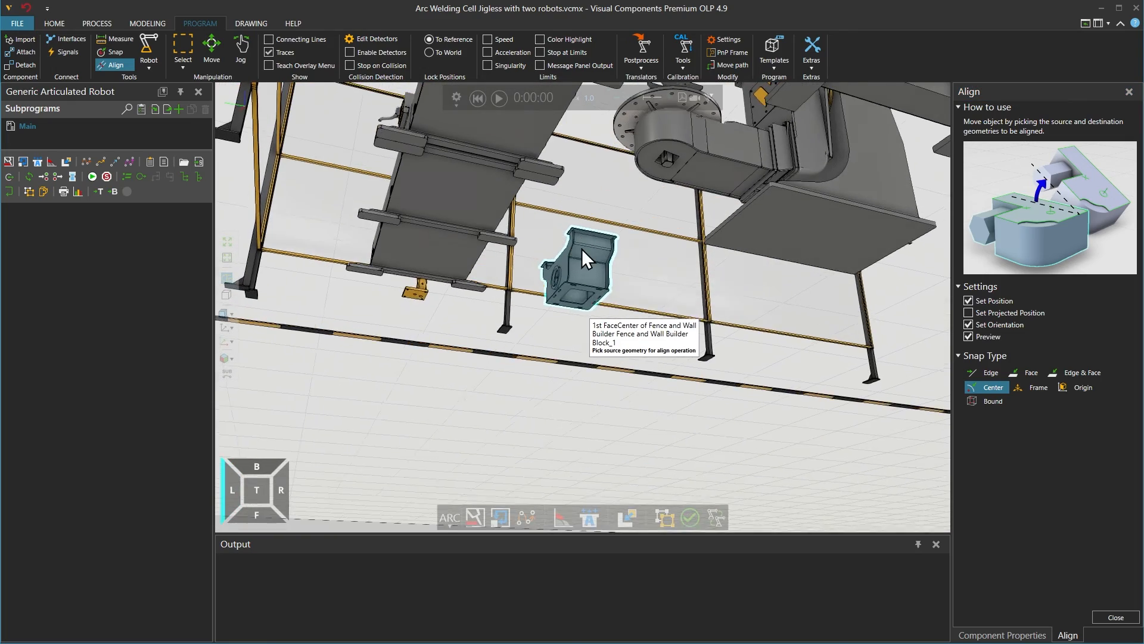
pyautogui.scroll(3, 563, 274)
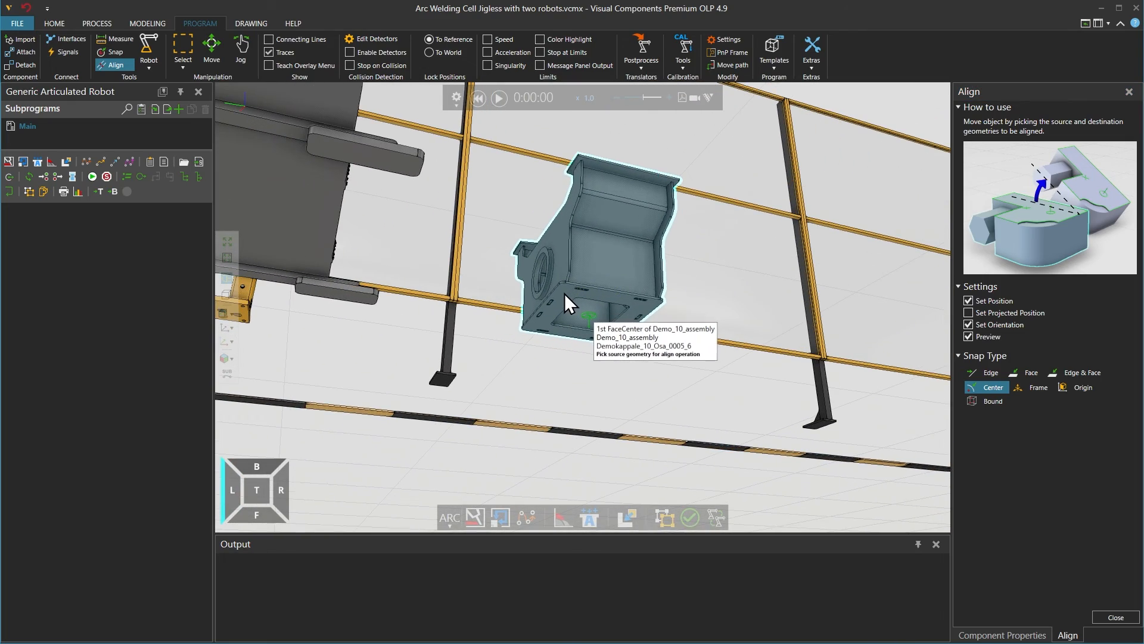
pyautogui.click(565, 293)
pyautogui.moveTo(594, 241); pyautogui.dragTo(616, 169, button='right')
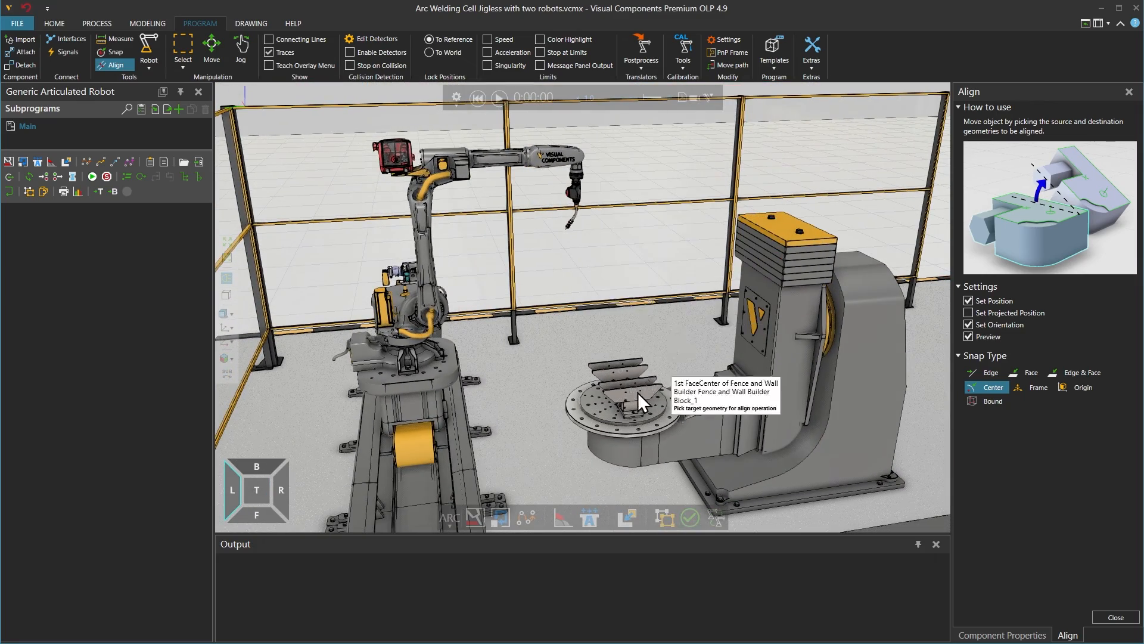
pyautogui.scroll(5, 637, 392)
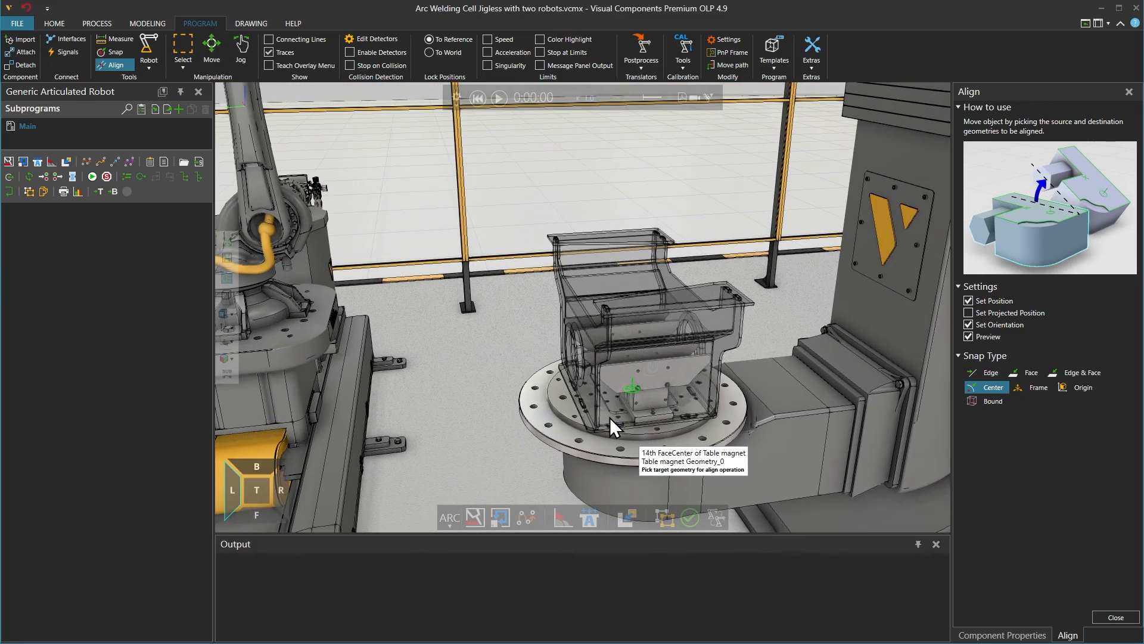
pyautogui.click(610, 418)
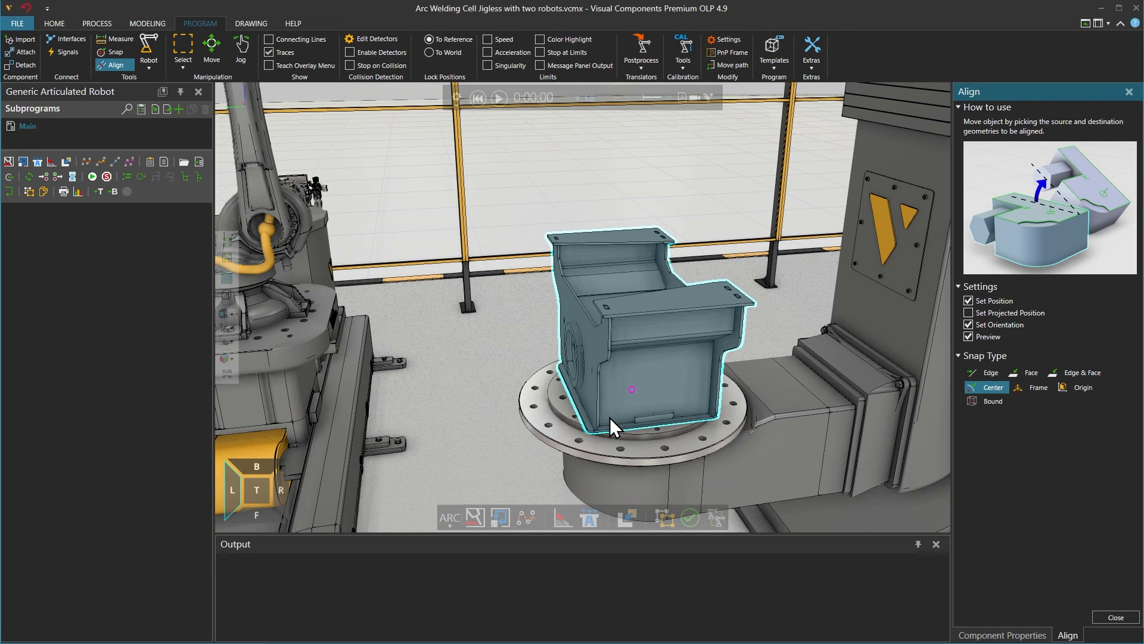
# Raise the assembly to about Z 1229, then align its bottom face to the magnet's upper edge with Set Projected Position and Edge & Face snap.
pyautogui.click(211, 49)
pyautogui.moveTo(634, 295); pyautogui.dragTo(642, 144)
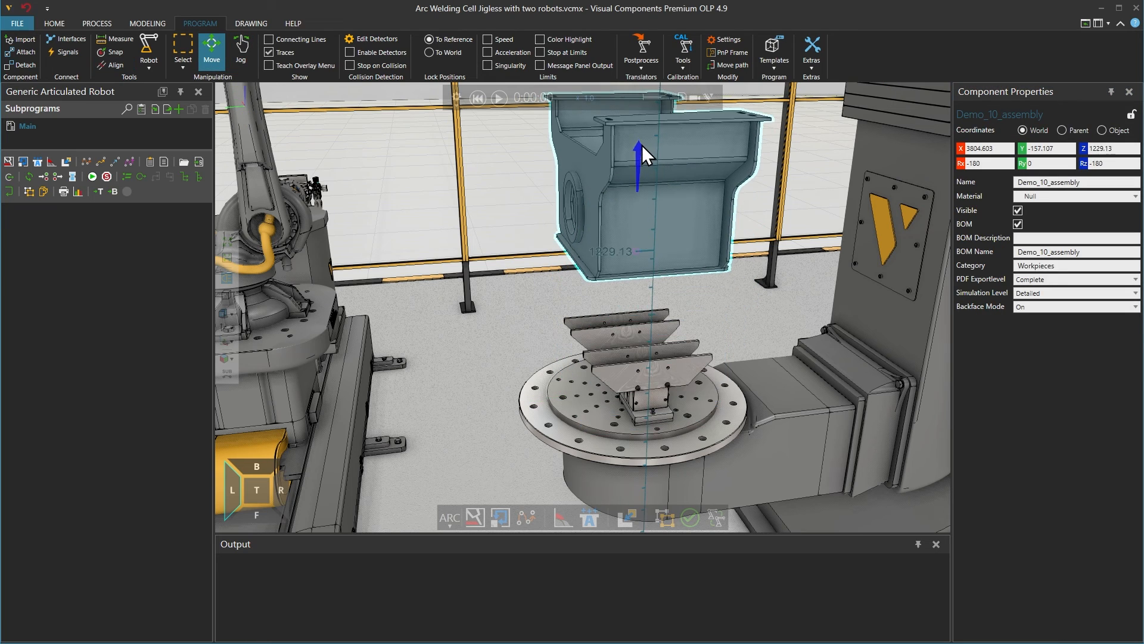
pyautogui.click(112, 66)
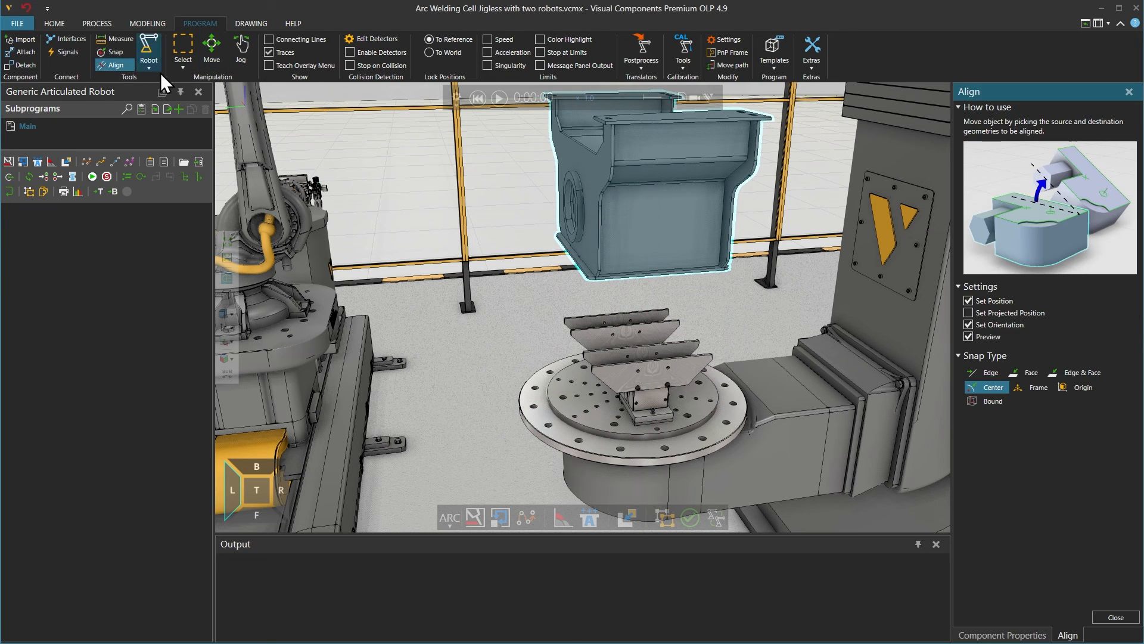
pyautogui.click(969, 314)
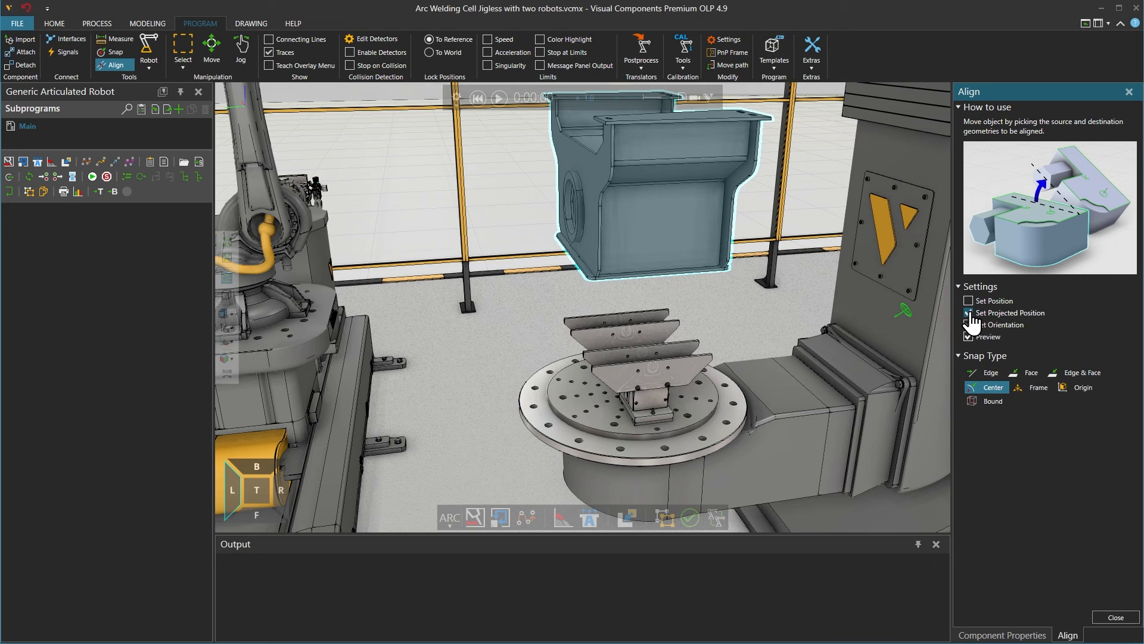
pyautogui.click(1075, 374)
pyautogui.scroll(5, 668, 295)
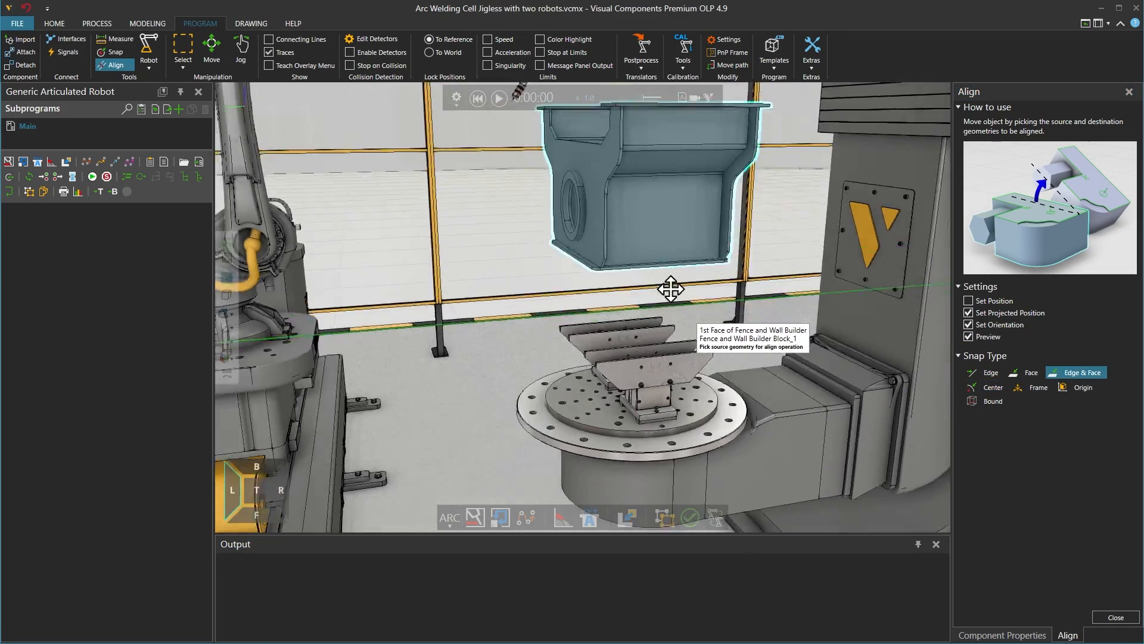
pyautogui.scroll(-5, 659, 258)
pyautogui.click(593, 253)
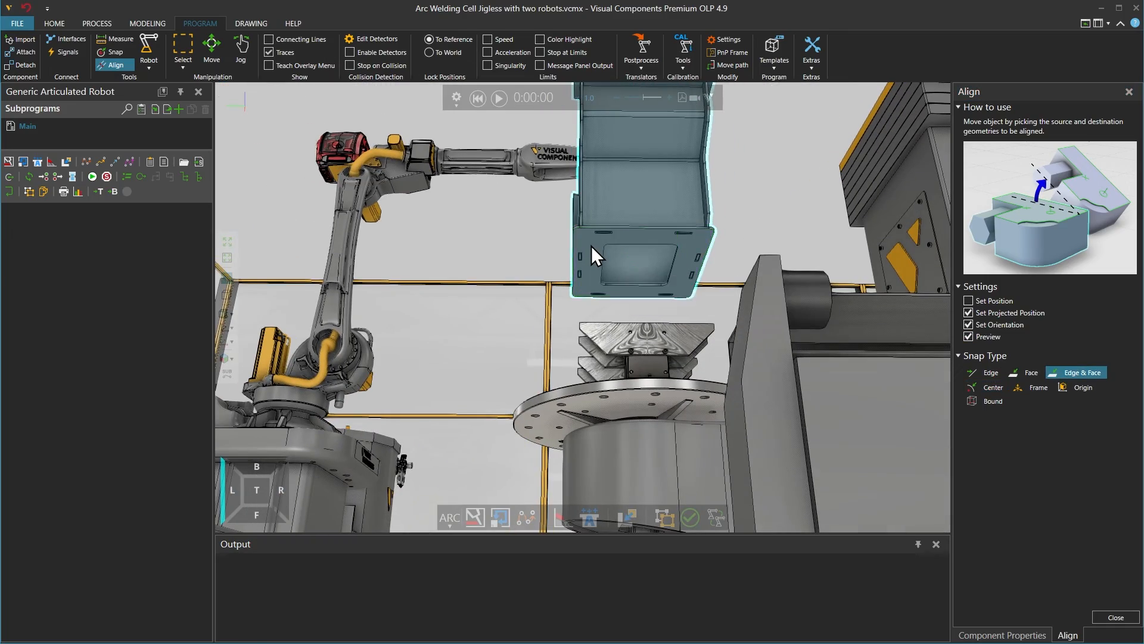
pyautogui.scroll(8, 634, 341)
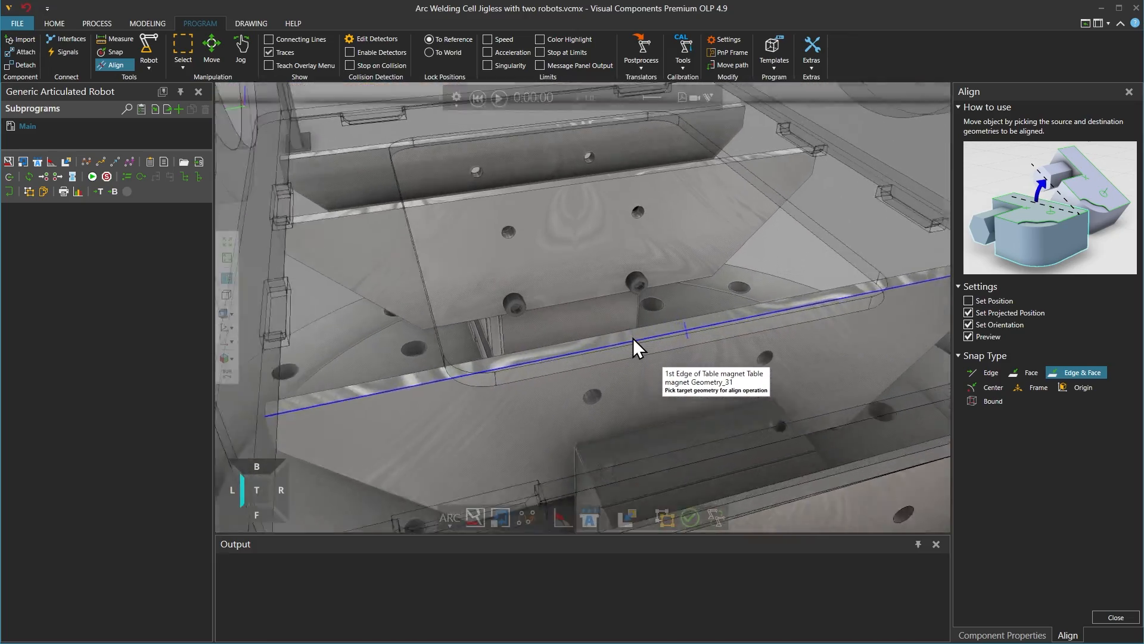
pyautogui.click(633, 338)
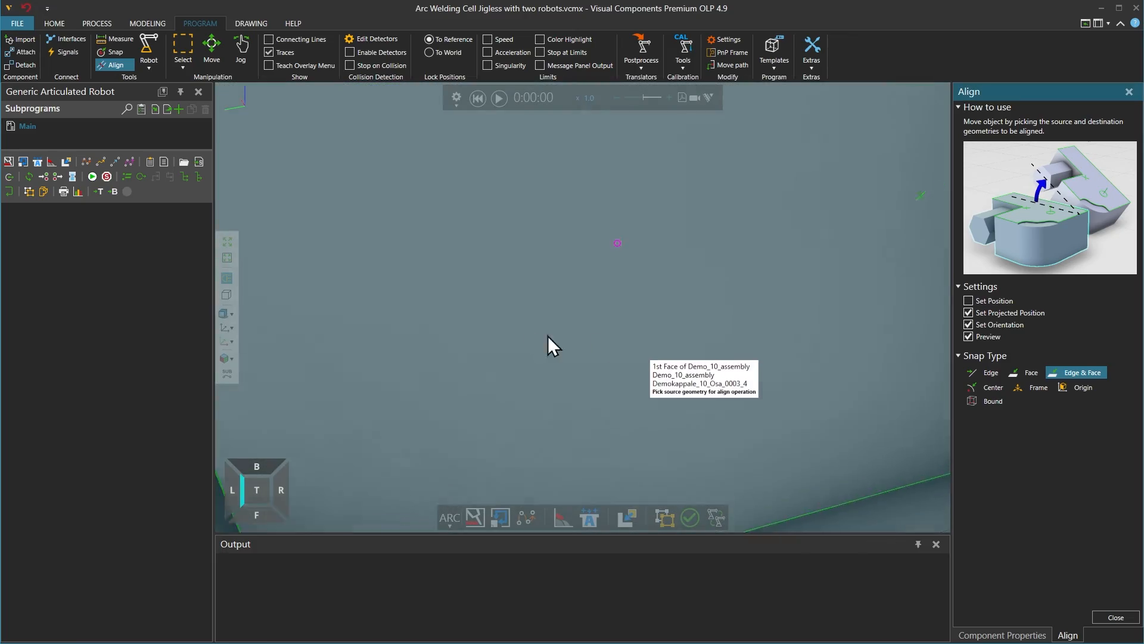
# Attach Demo_10_assembly to the Table magnet as its parent node.
pyautogui.scroll(-8, 316, 358)
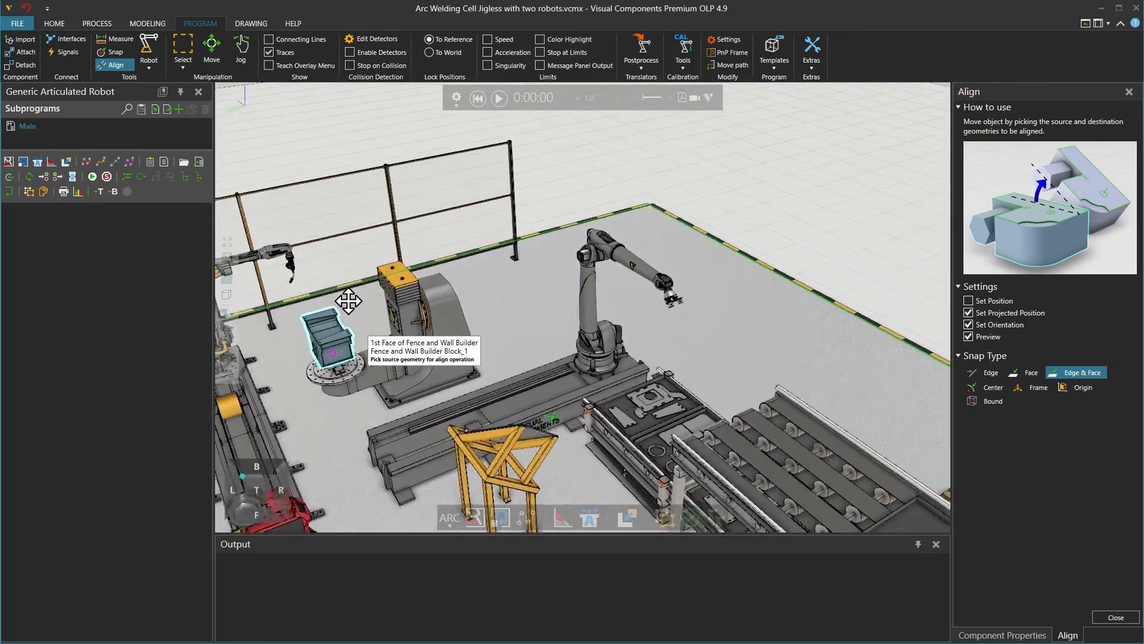
pyautogui.scroll(5, 354, 412)
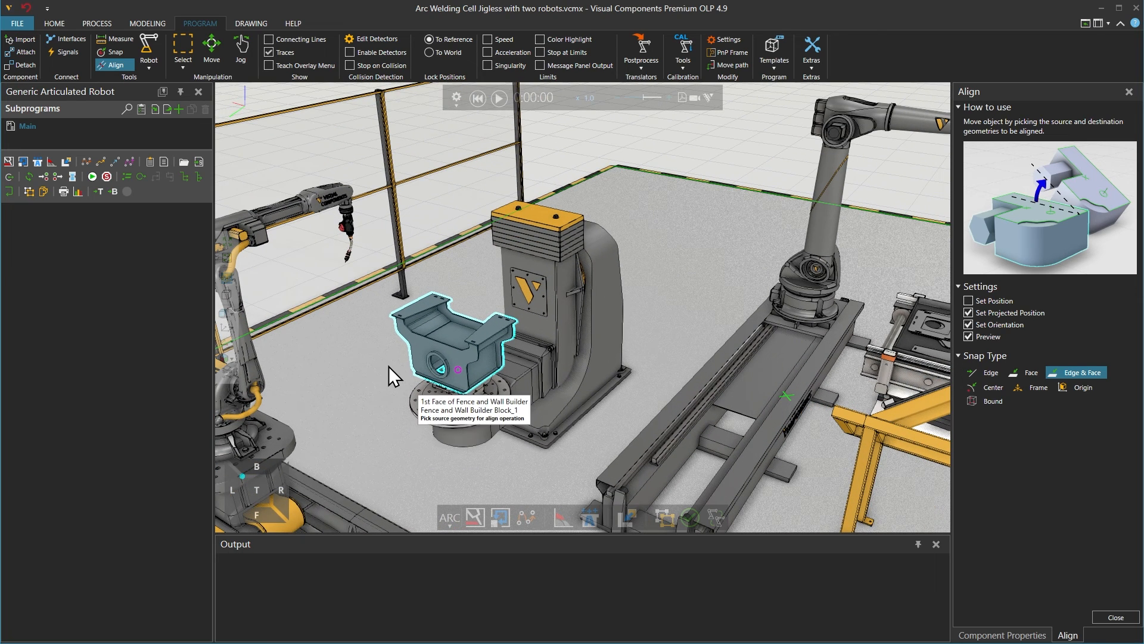
pyautogui.click(22, 53)
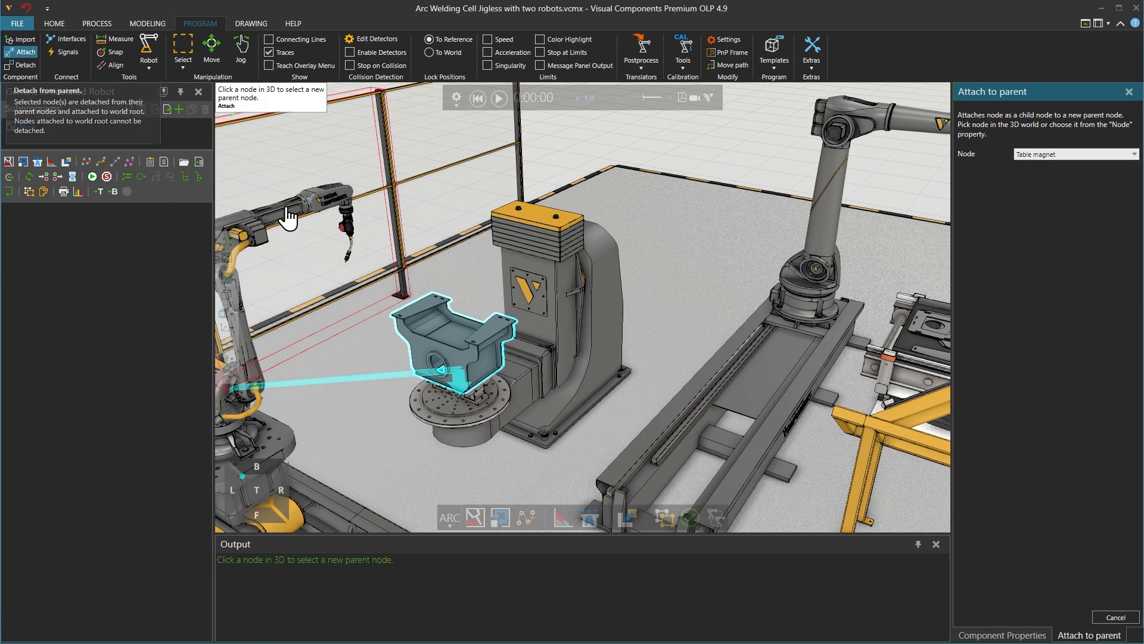
pyautogui.click(477, 404)
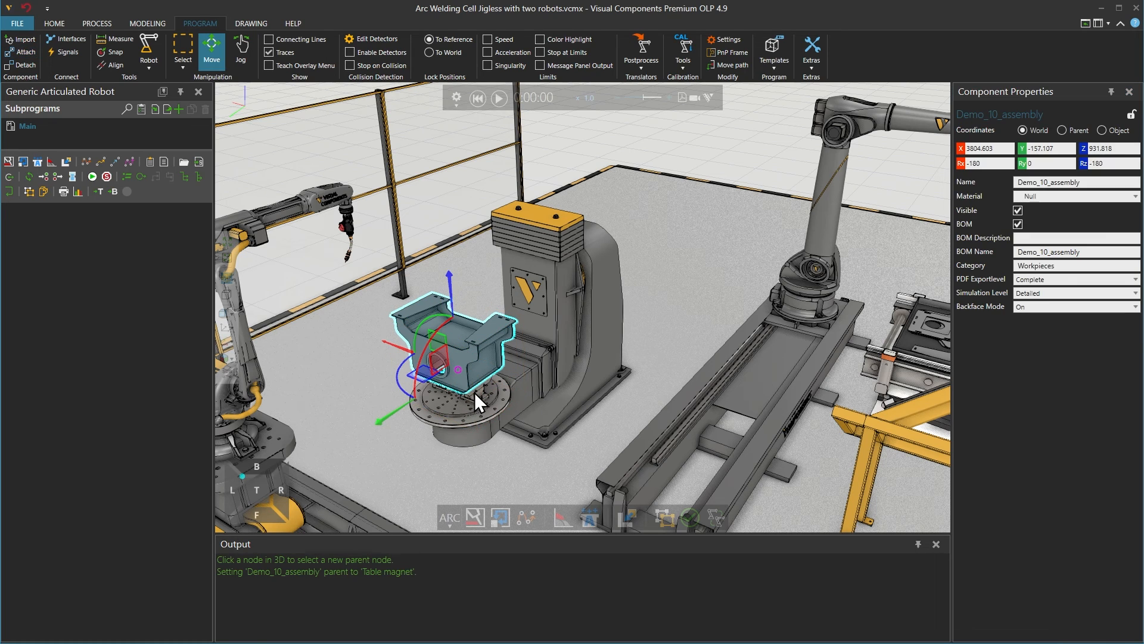
# Restore the saved view View2 and add a new subprogram named AssemblyHelper to the Generic Articulated Robot.
pyautogui.click(226, 357)
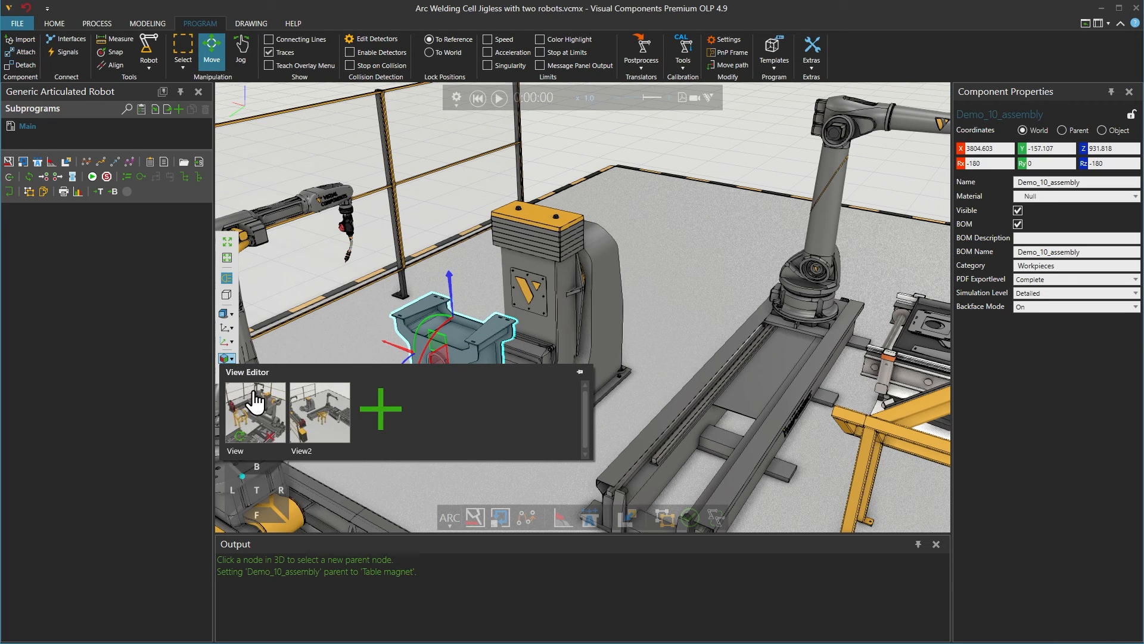
pyautogui.click(300, 416)
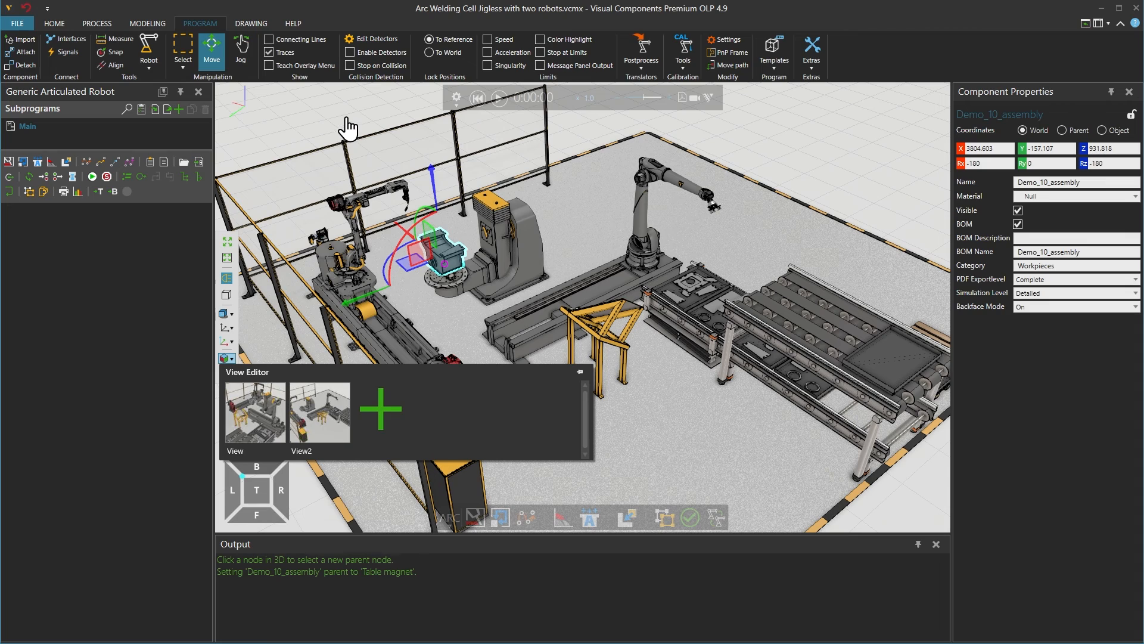
pyautogui.click(219, 108)
pyautogui.click(178, 110)
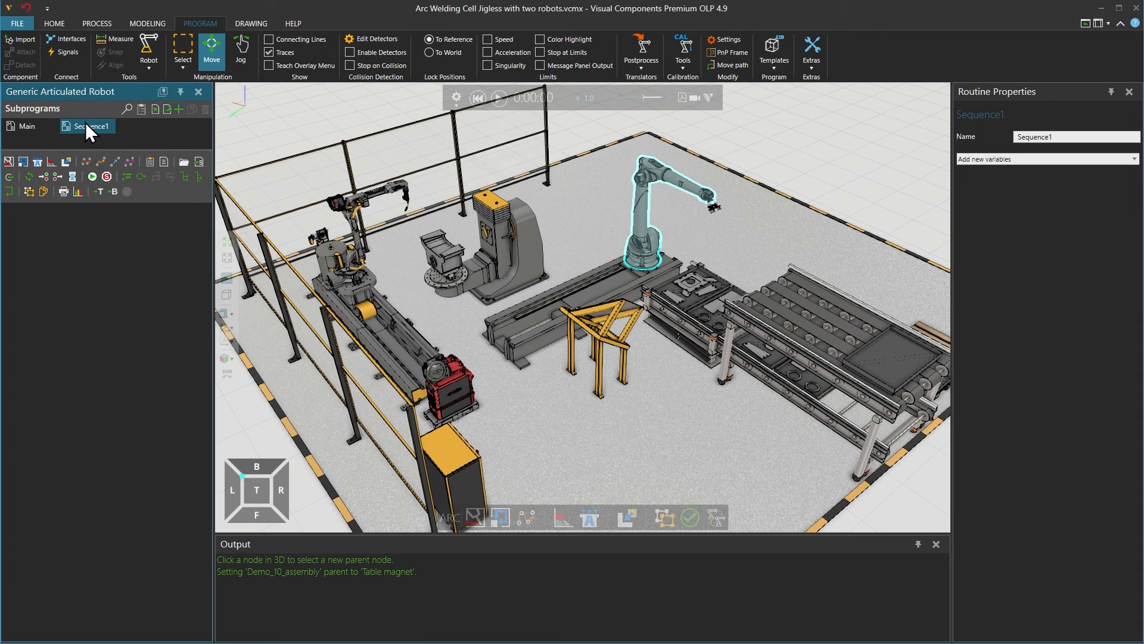
pyautogui.press('BackSpace')
pyautogui.write('AssemblyHelper')
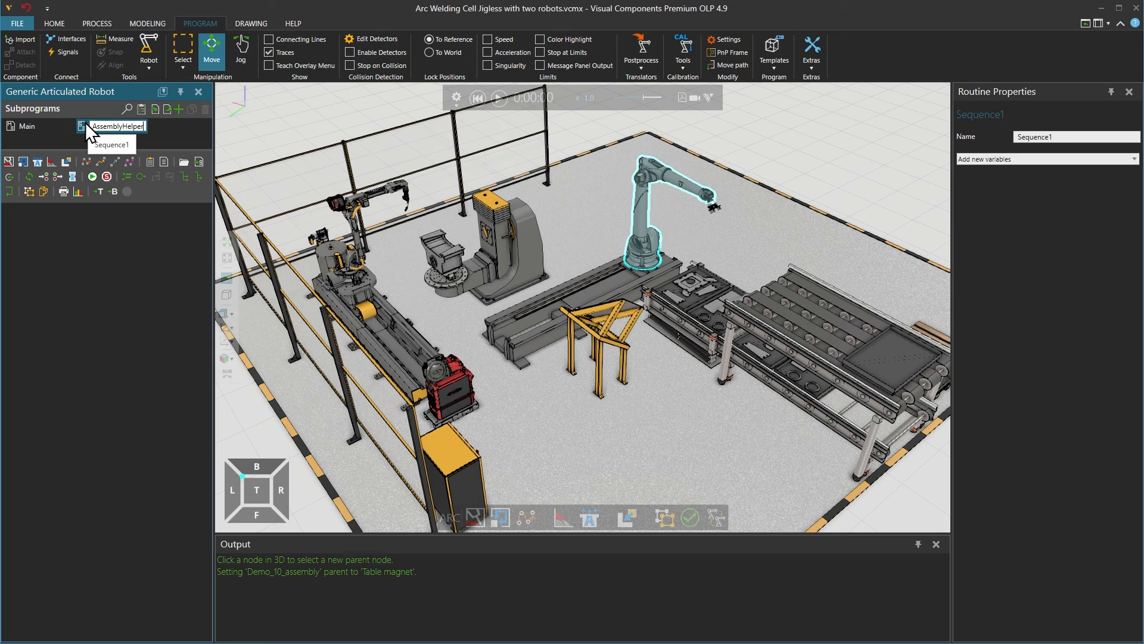
pyautogui.press('Return')
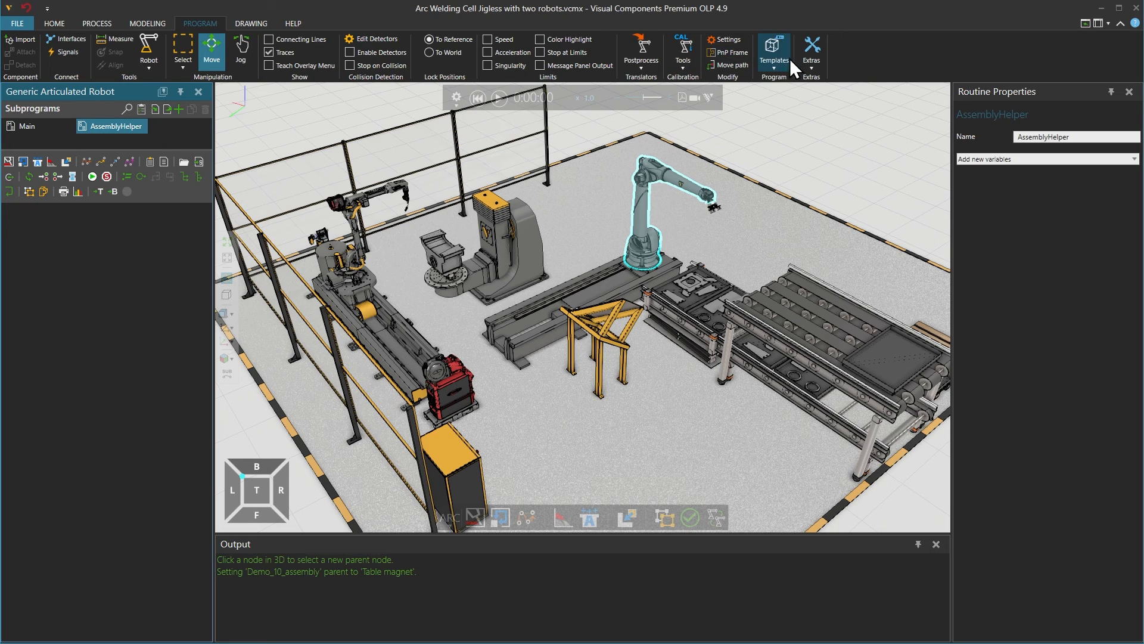
# Open the Assembly Status Designer for Demo_10_assembly on the positioner.
pyautogui.click(810, 58)
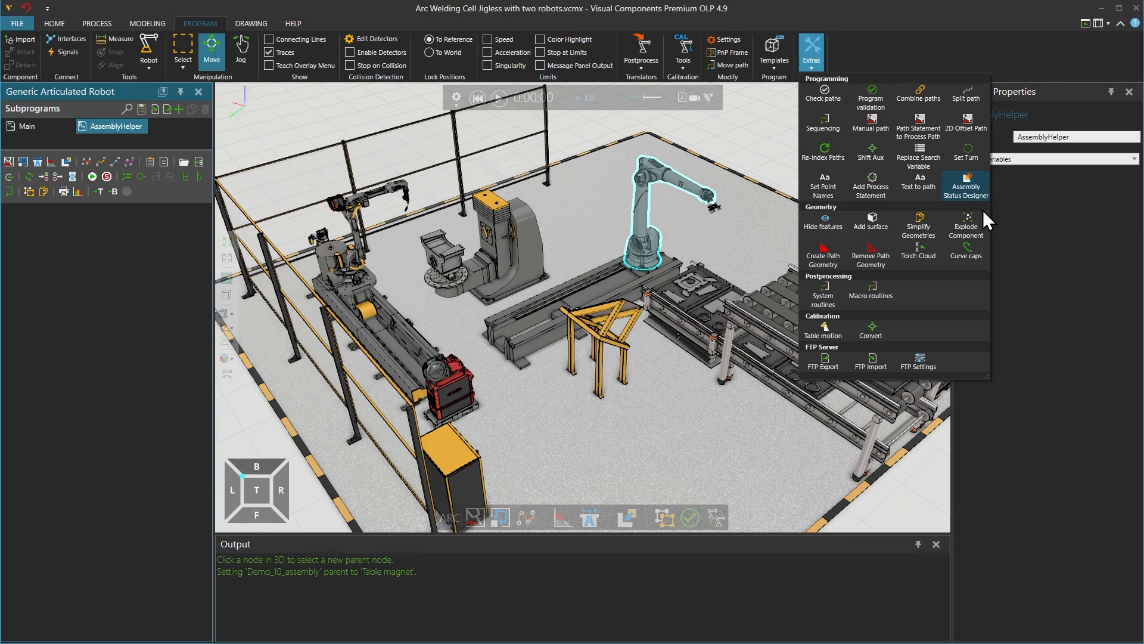
pyautogui.click(966, 186)
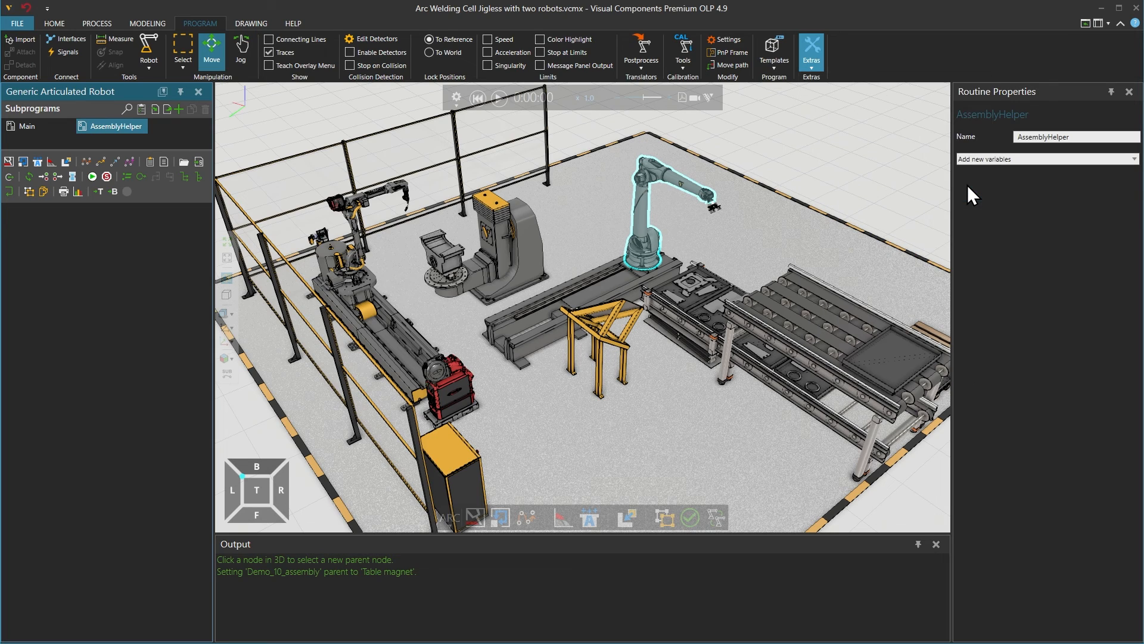
pyautogui.click(441, 258)
pyautogui.scroll(1, 417, 235)
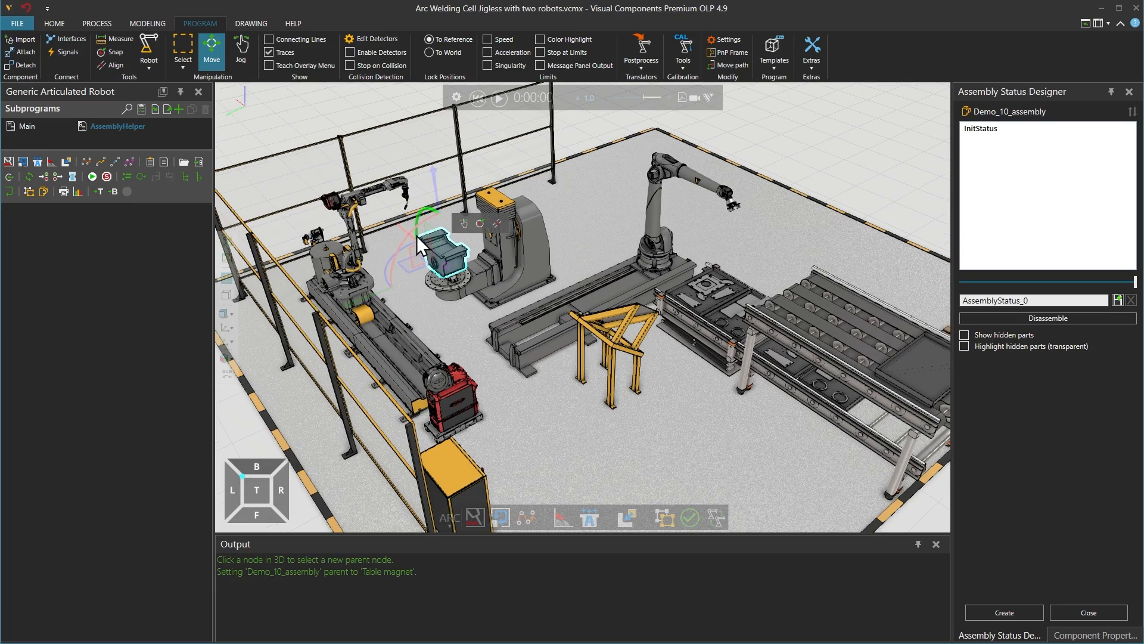
pyautogui.scroll(5, 431, 231)
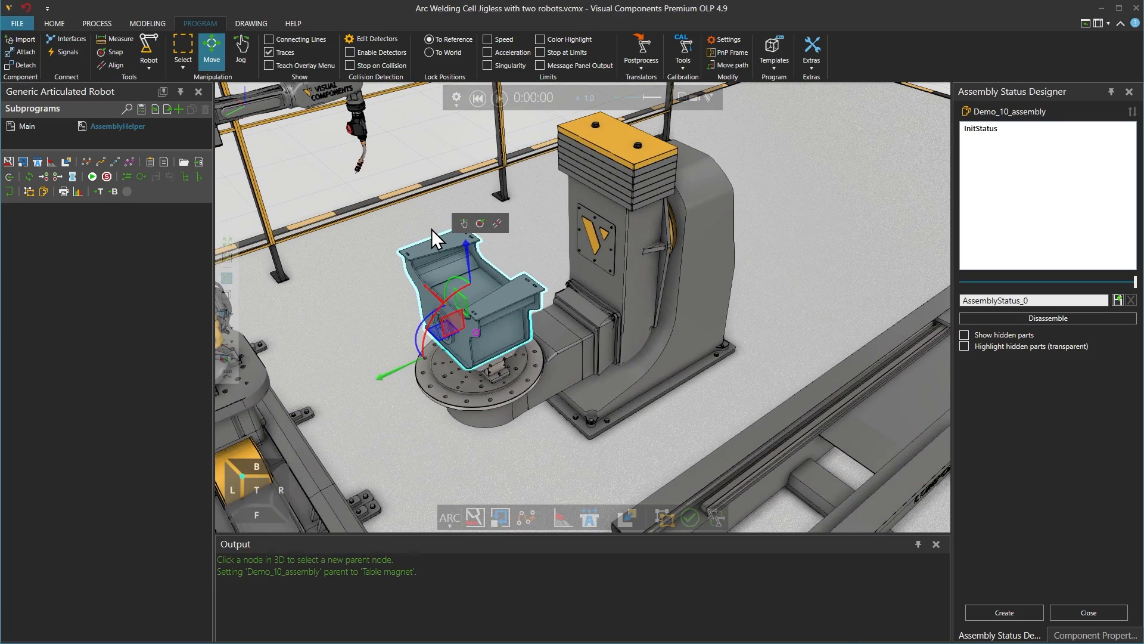
# Start disassembling Demo_10_assembly and remove both top flange plates, then the ring and side plate on the near side, one status each.
pyautogui.click(1087, 320)
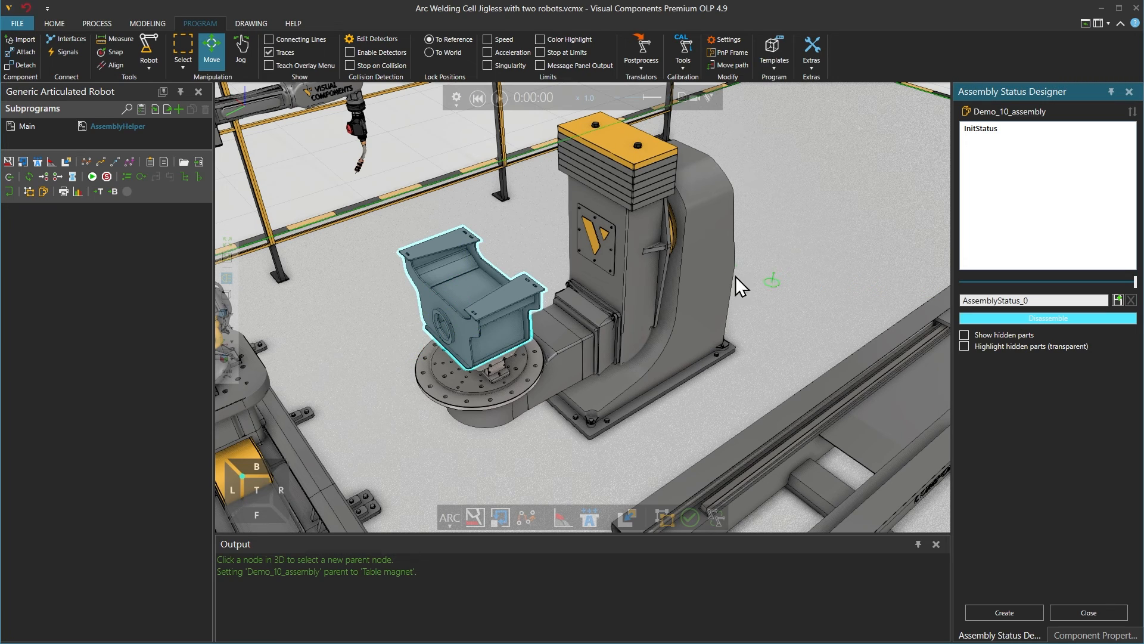
pyautogui.click(510, 297)
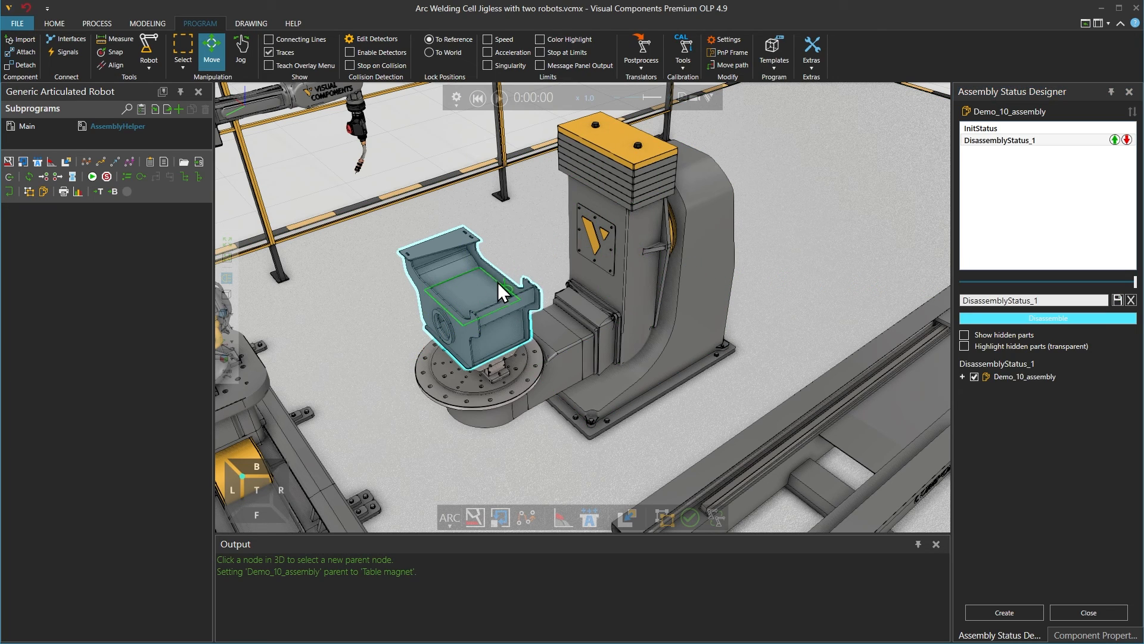
pyautogui.click(441, 241)
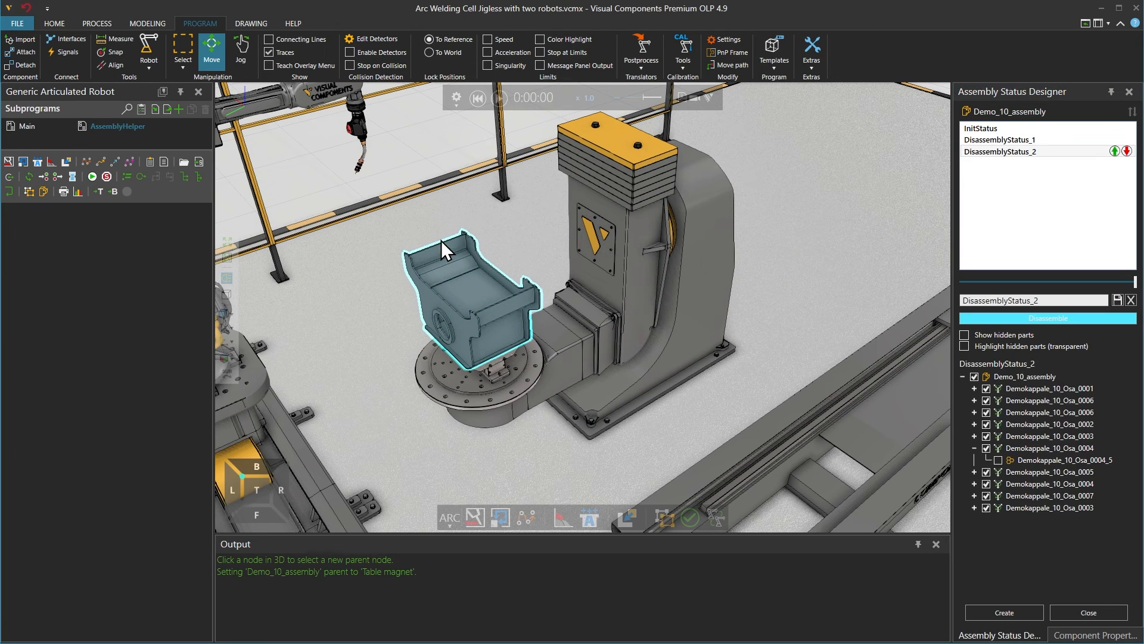
pyautogui.scroll(3, 441, 313)
pyautogui.click(442, 312)
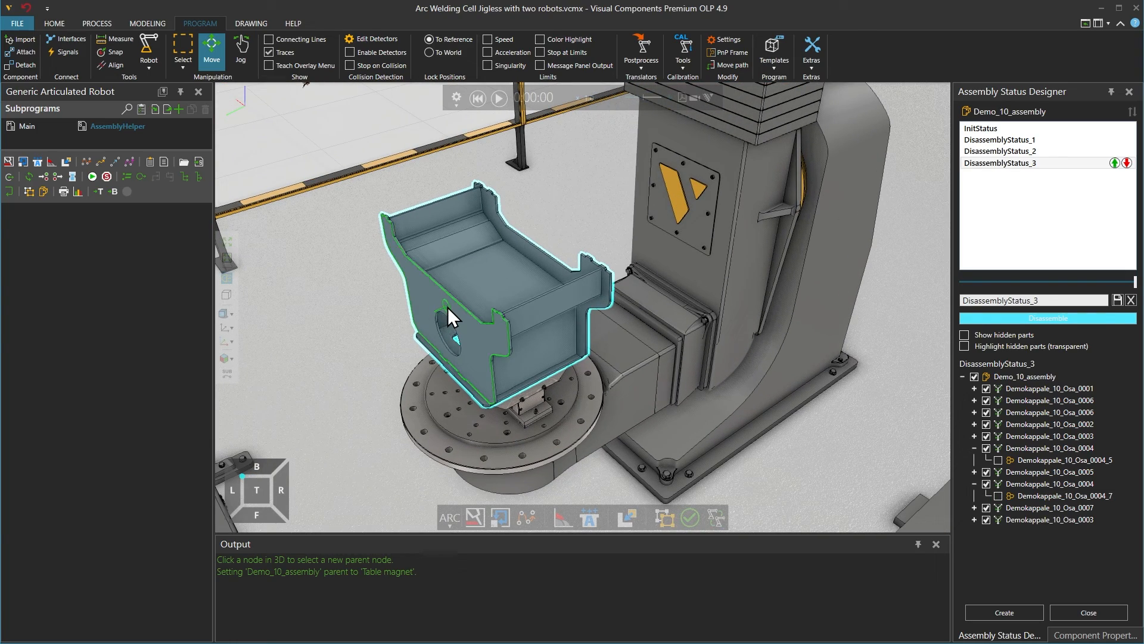
pyautogui.click(450, 306)
# Disassemble the opposite side's ring and side plate, the inner plate, both end plates and finally the base plate, one by one.
pyautogui.moveTo(451, 307); pyautogui.dragTo(602, 288, button='right')
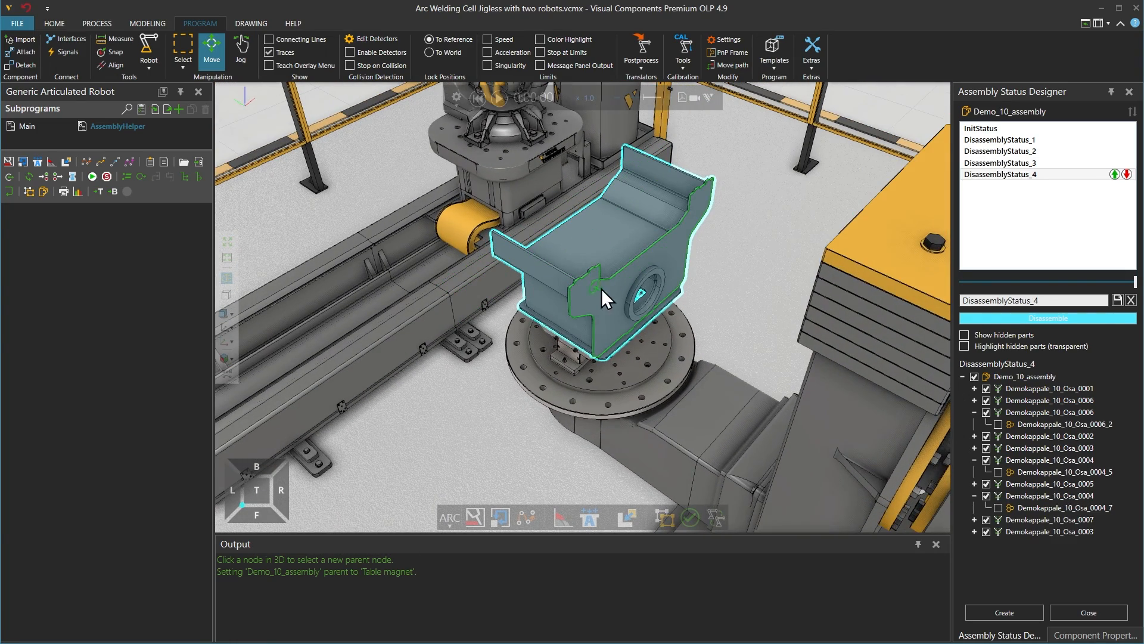
pyautogui.click(639, 284)
pyautogui.click(634, 268)
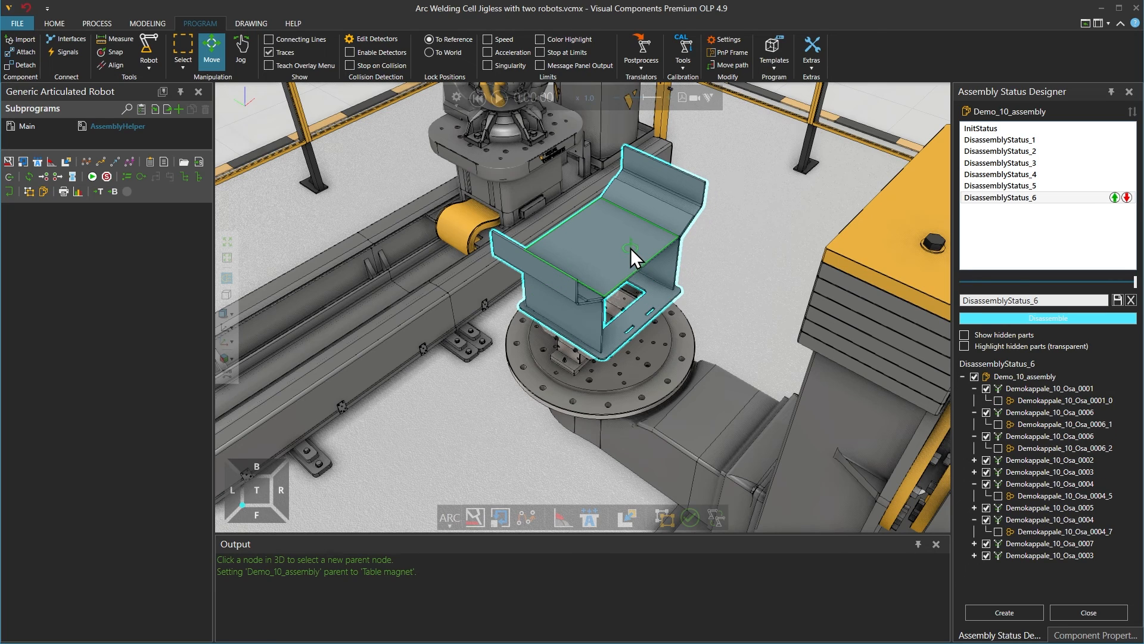
pyautogui.click(630, 247)
pyautogui.click(553, 276)
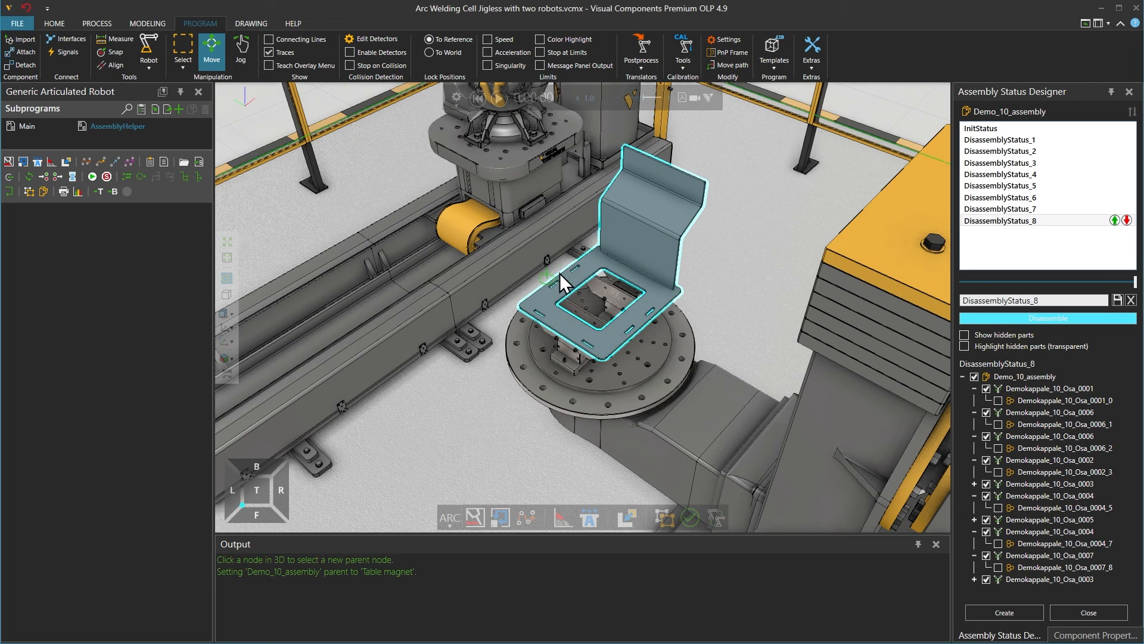
pyautogui.click(654, 212)
pyautogui.click(643, 281)
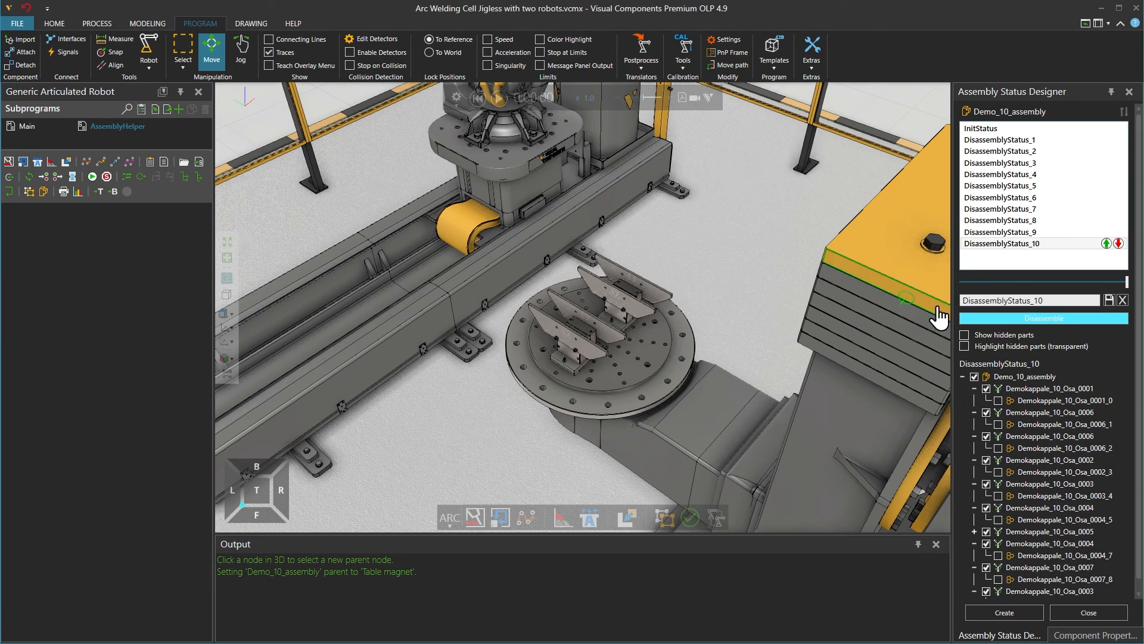
# Finish disassembling and create the assembly status statements in the AssemblyHelper subprogram.
pyautogui.click(979, 319)
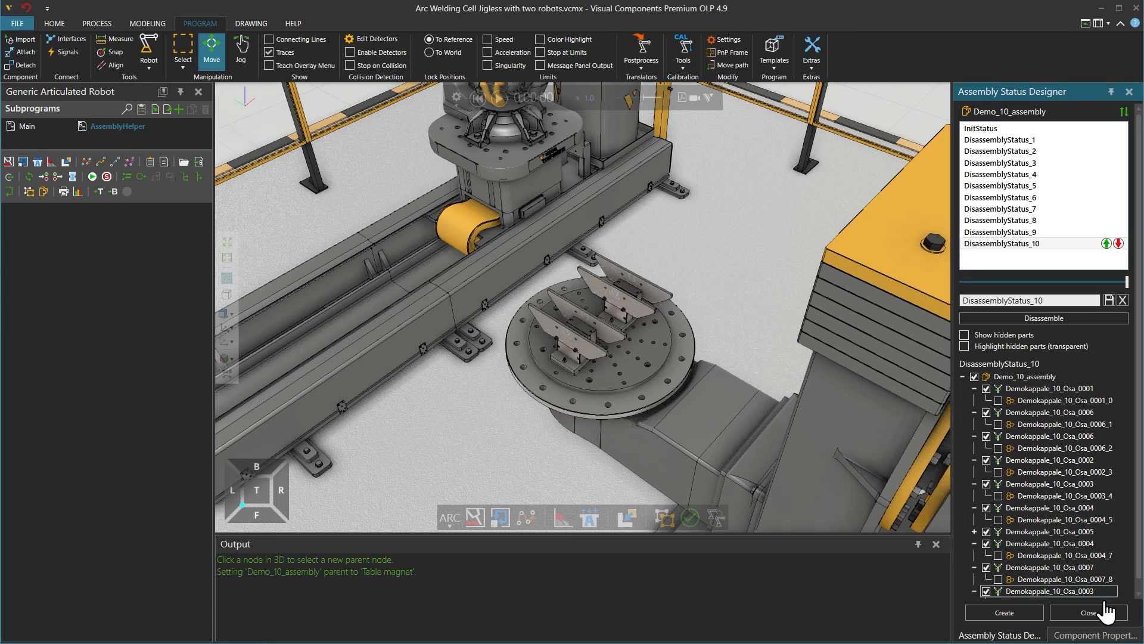
pyautogui.click(1024, 614)
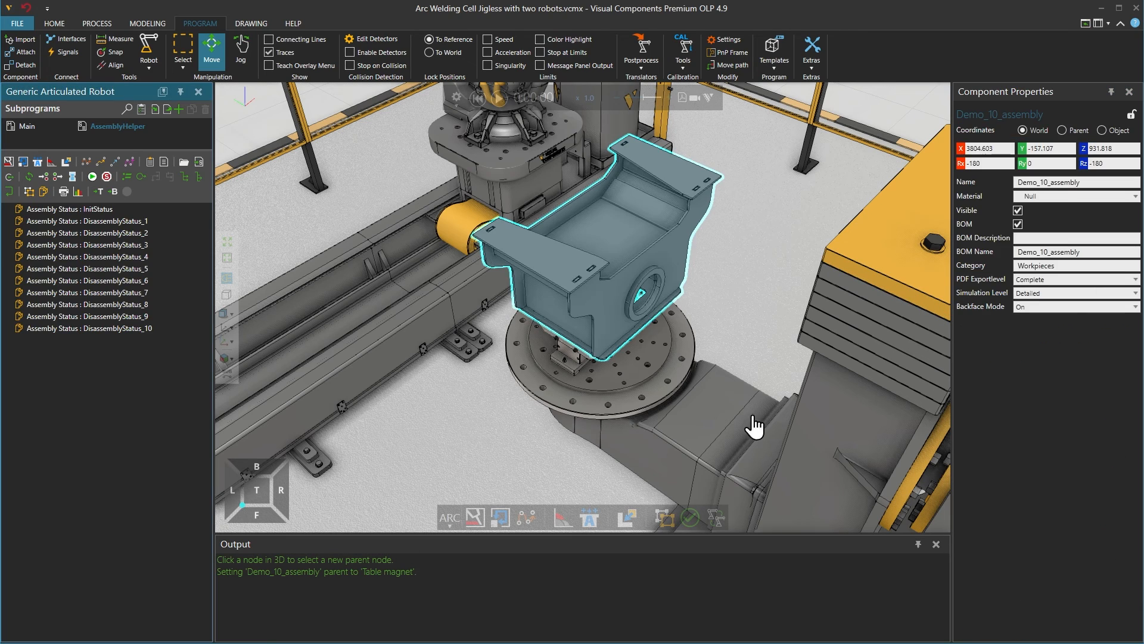
# Review several disassembly statuses in AssemblyHelper against the 3D model, ending on InitStatus.
pyautogui.click(124, 236)
pyautogui.click(124, 257)
pyautogui.click(130, 294)
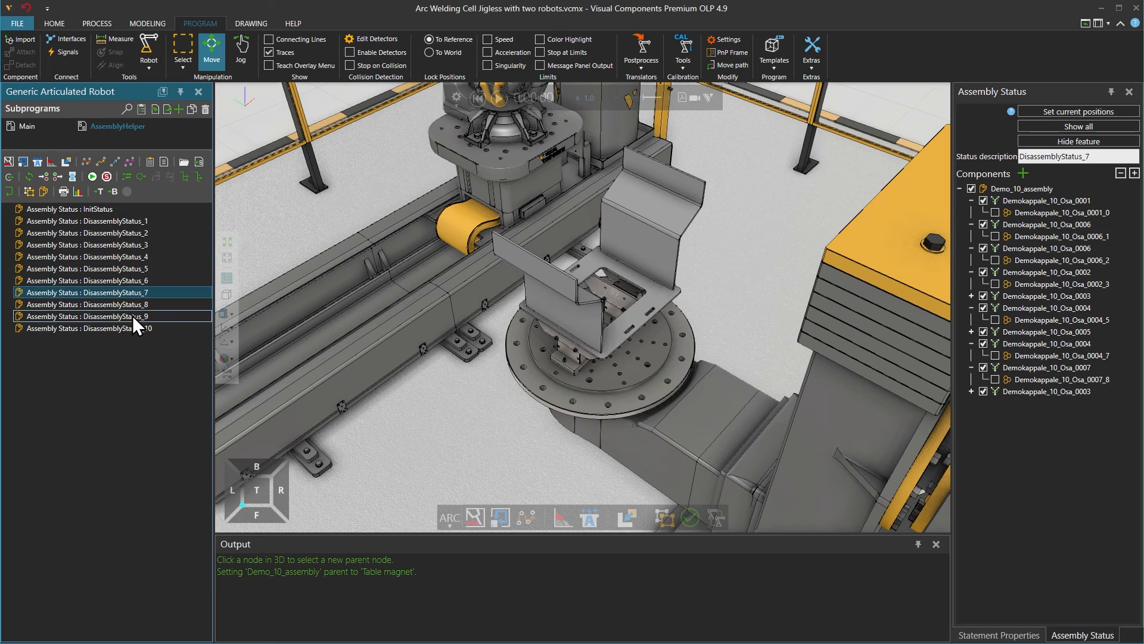
pyautogui.click(132, 316)
pyautogui.click(136, 330)
pyautogui.click(121, 283)
pyautogui.click(121, 262)
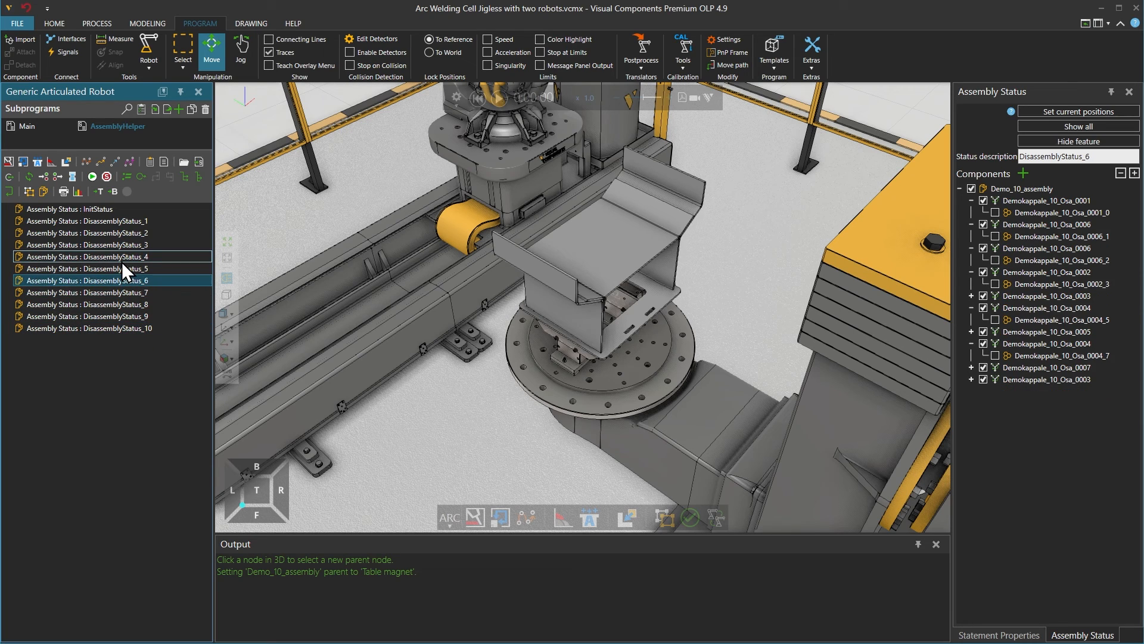
pyautogui.click(97, 213)
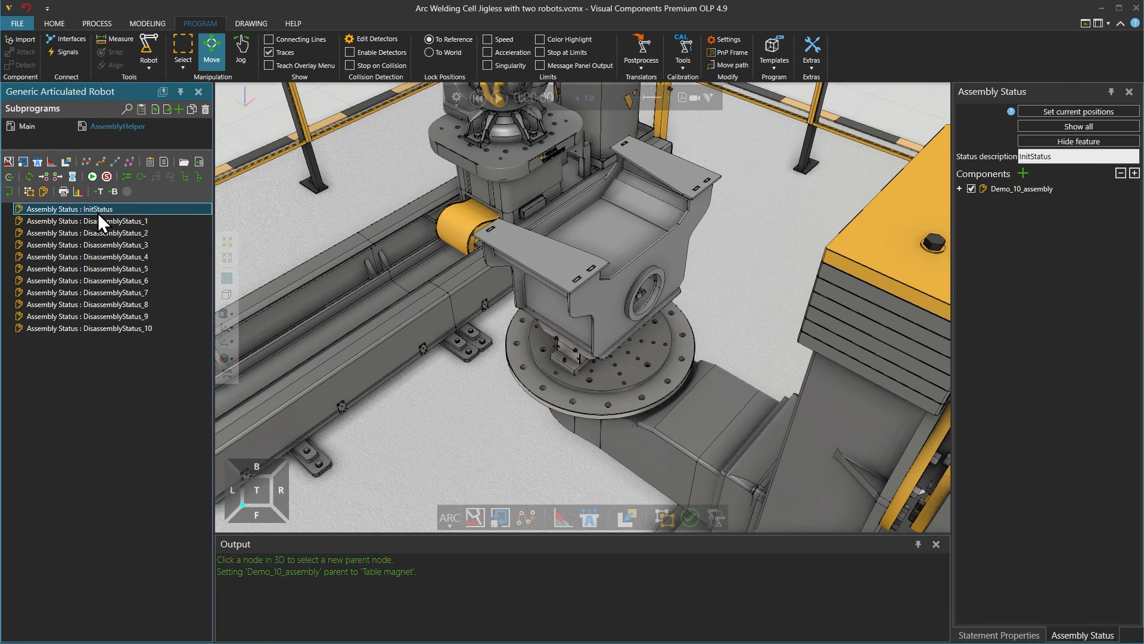
# Restore the saved view View2 and add a new subprogram named GrabPart to the robot.
pyautogui.click(232, 358)
pyautogui.click(300, 396)
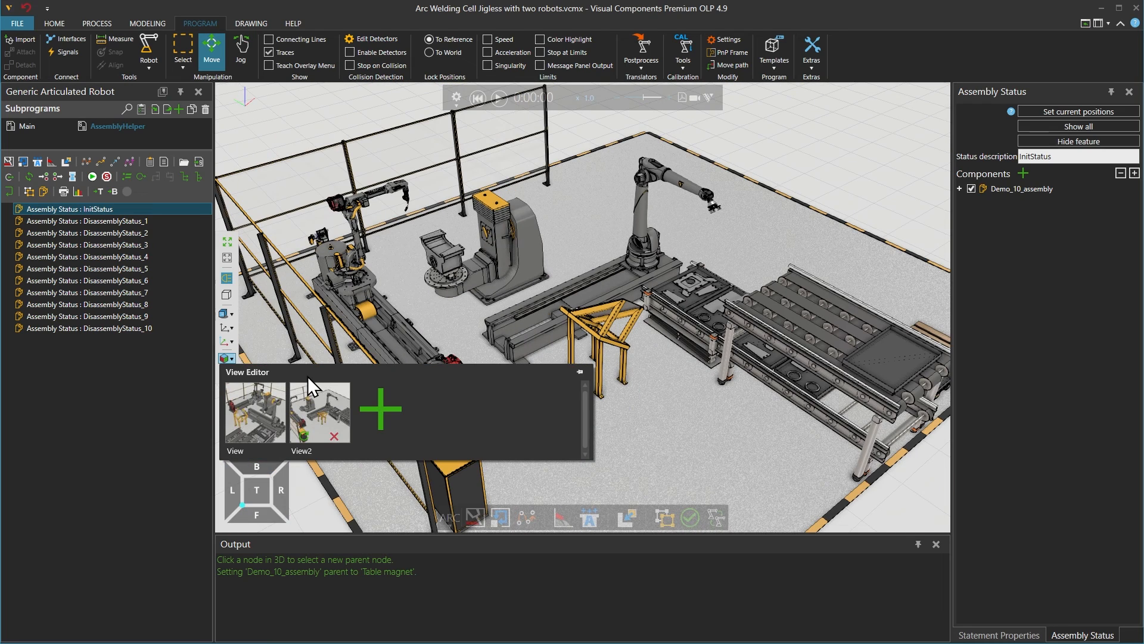
pyautogui.click(178, 109)
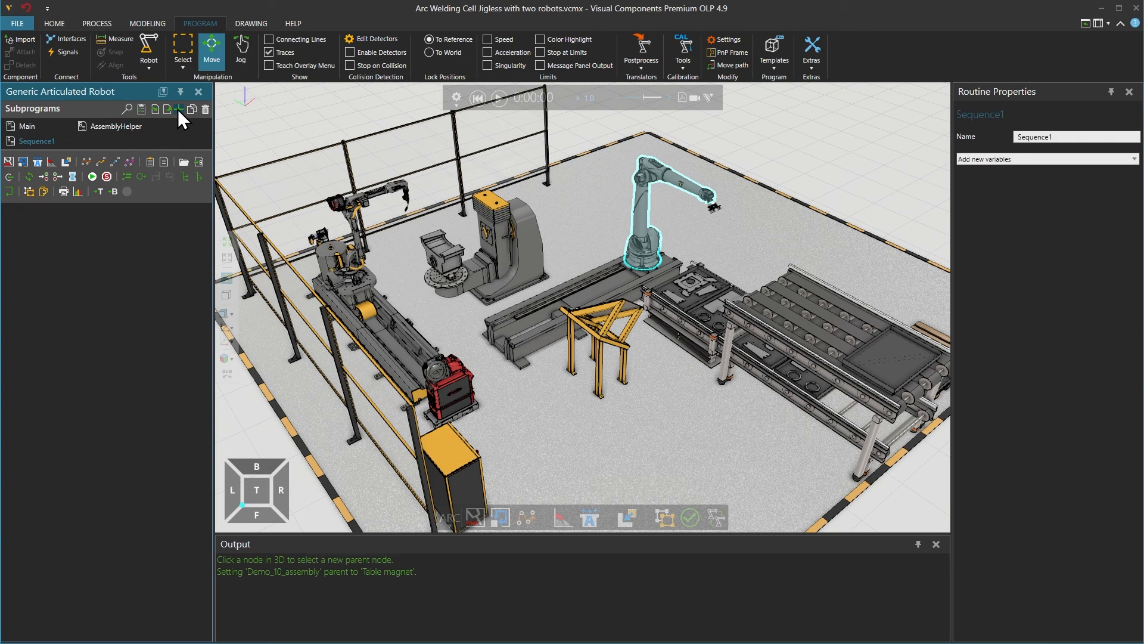
pyautogui.doubleClick(38, 140)
pyautogui.write('GrabPart')
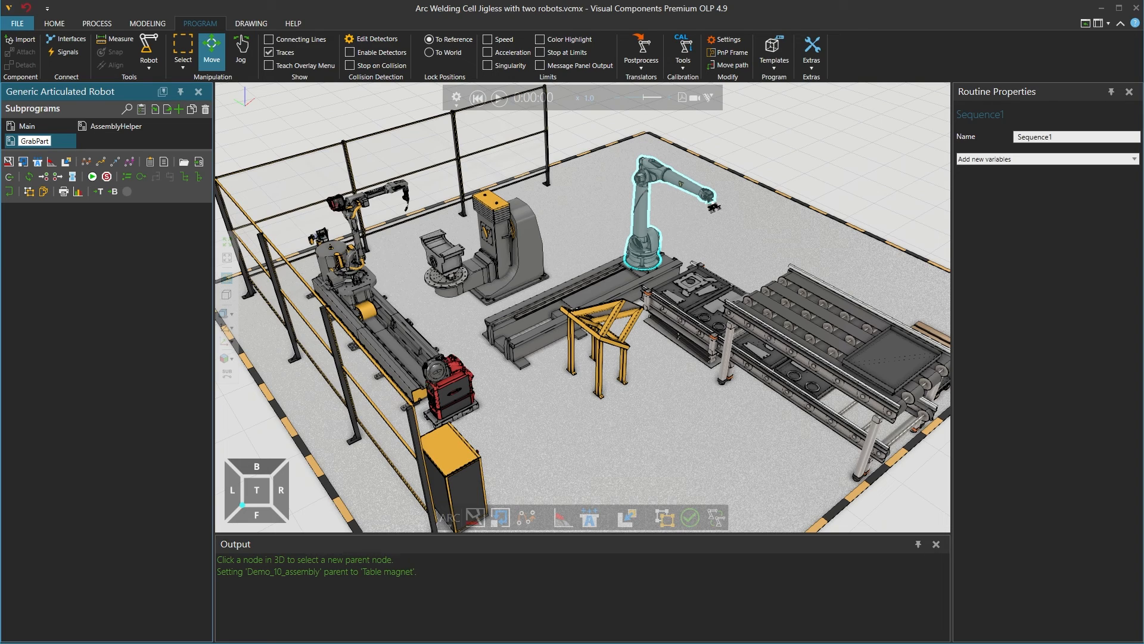
pyautogui.press('Return')
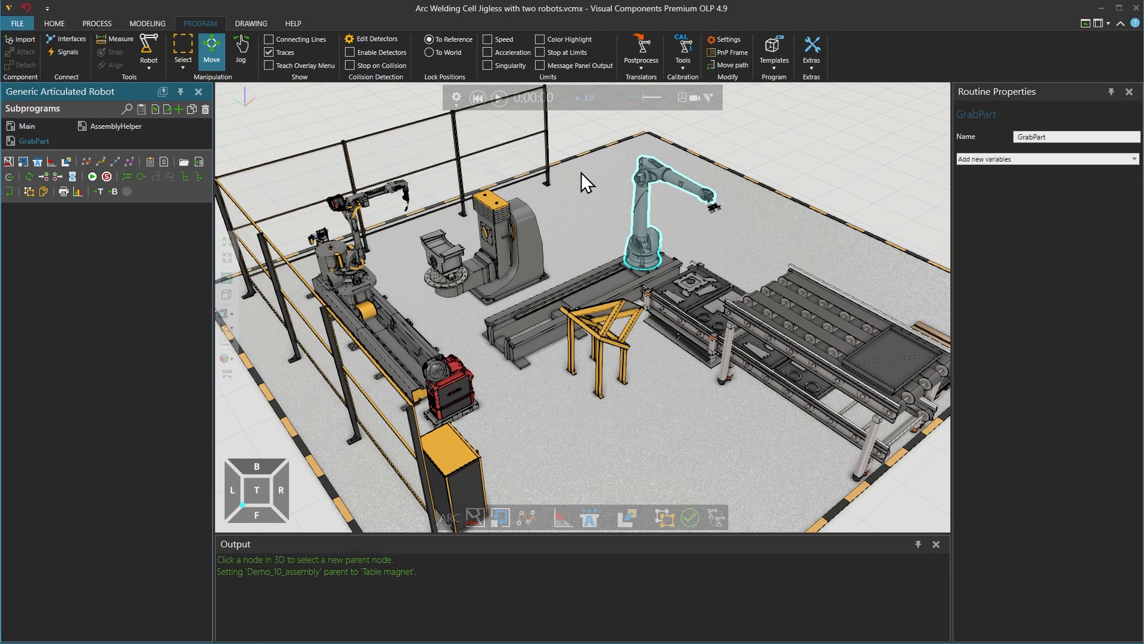
# Add a delay statement of 0,2 s to the GrabPart subprogram.
pyautogui.click(73, 176)
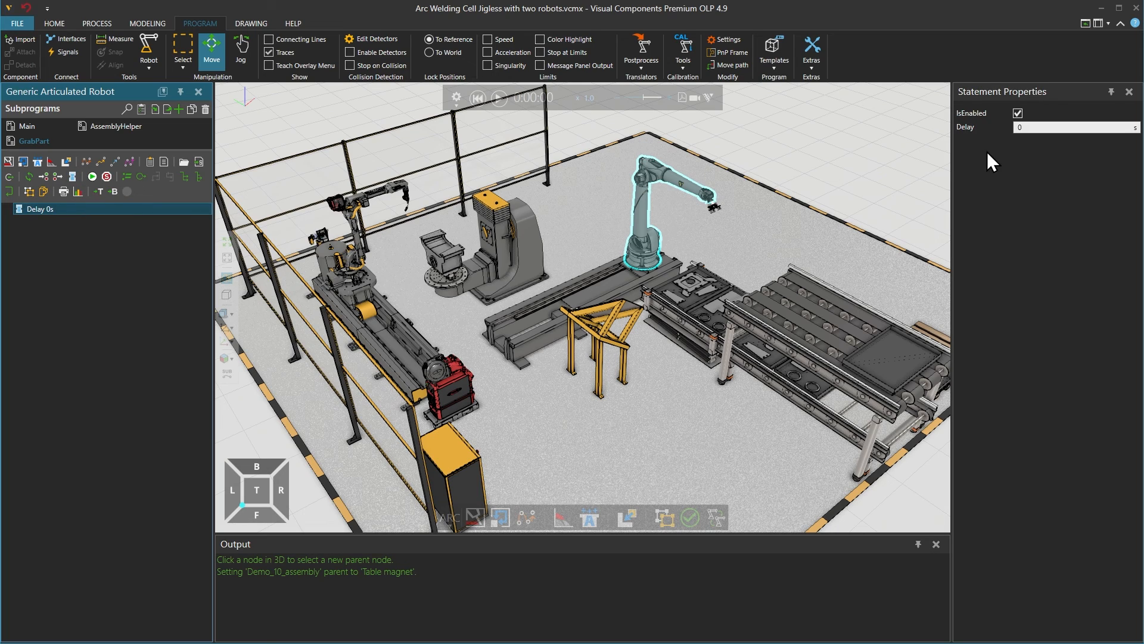
pyautogui.click(1026, 126)
pyautogui.write(',2')
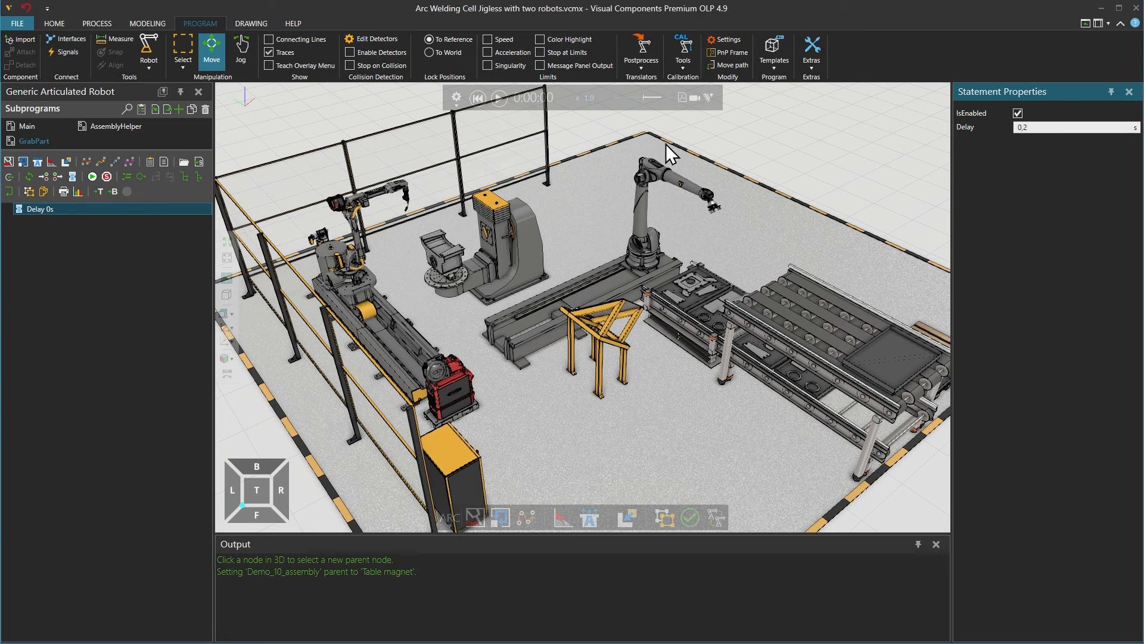
# Add a subprogram named ReleasePart and give it a delay statement of 0.2 s.
pyautogui.click(178, 110)
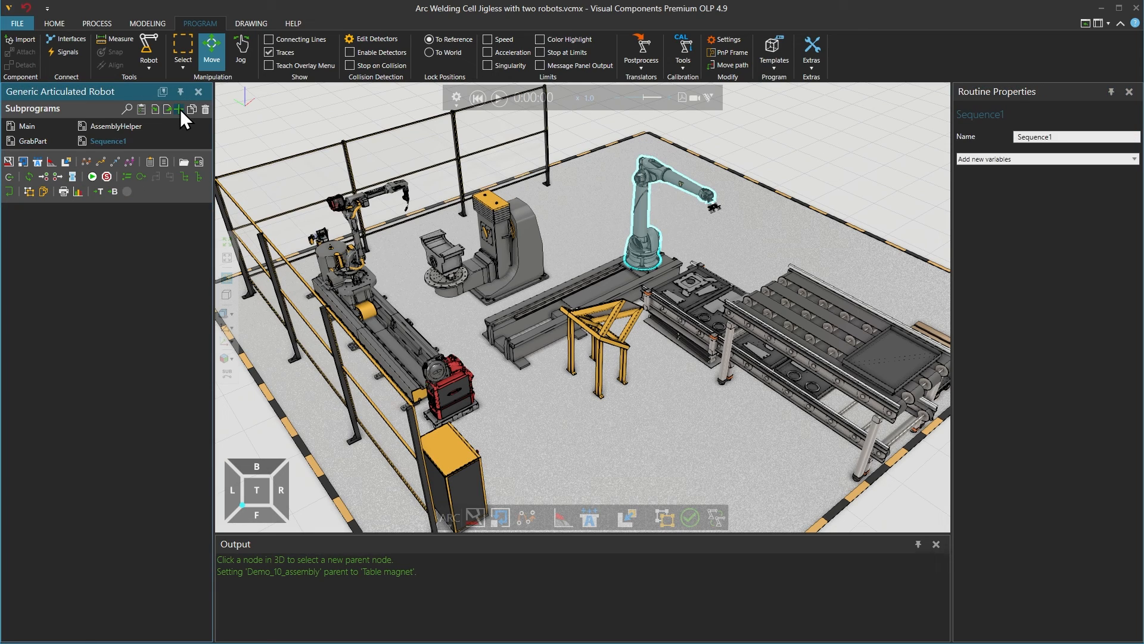
pyautogui.click(104, 140)
pyautogui.write('ReleasePart')
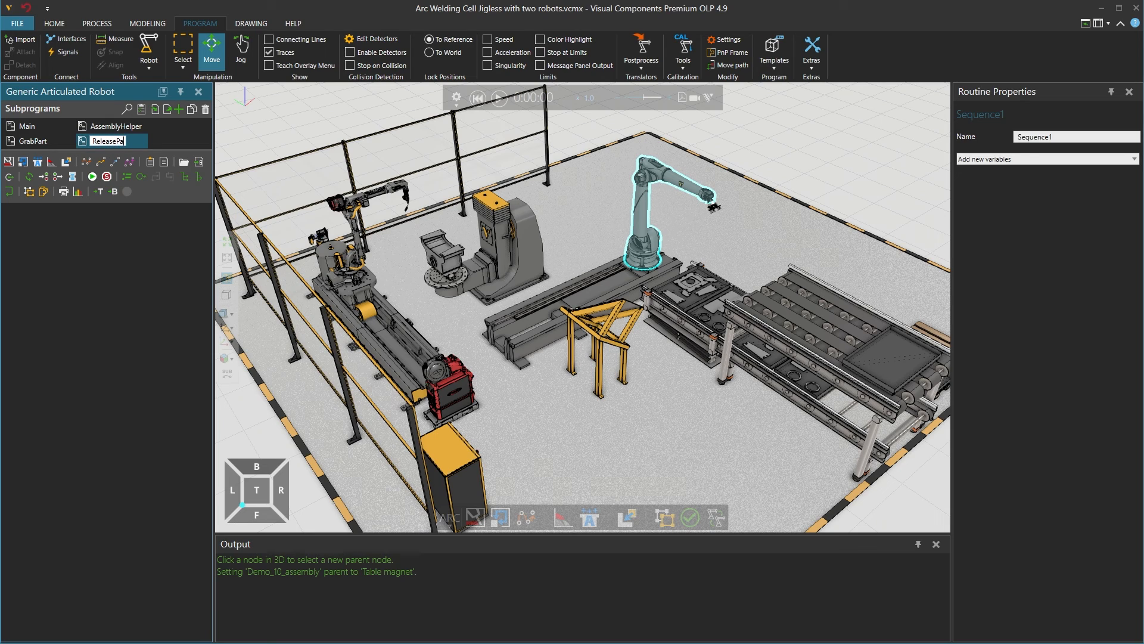
pyautogui.press('Return')
pyautogui.click(71, 176)
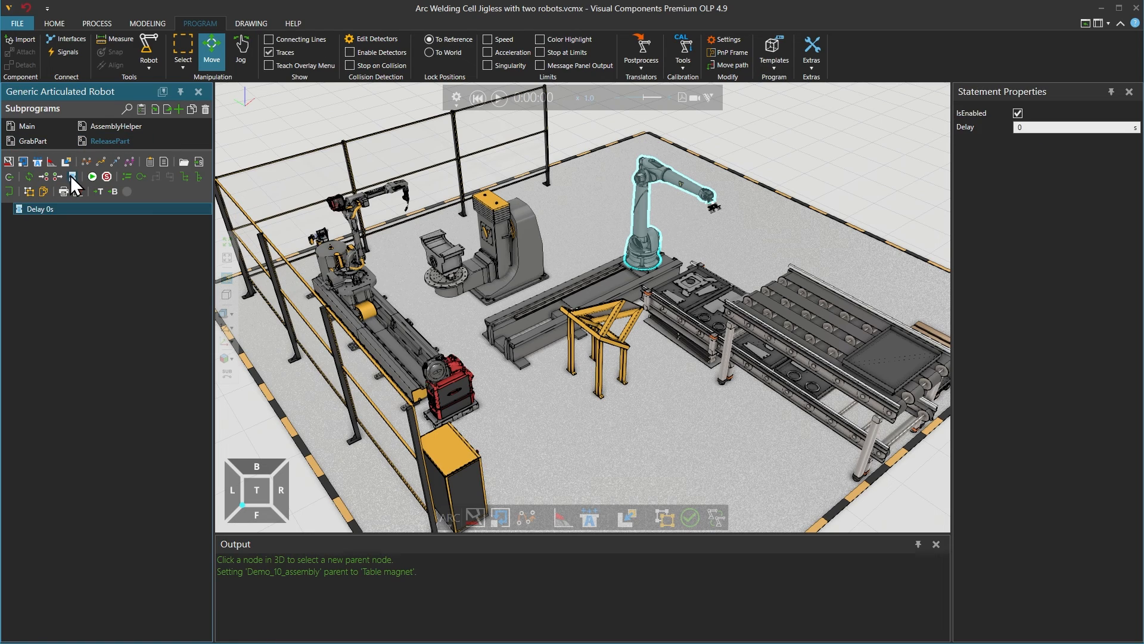
pyautogui.click(1067, 127)
pyautogui.write('0.2')
pyautogui.press('Return')
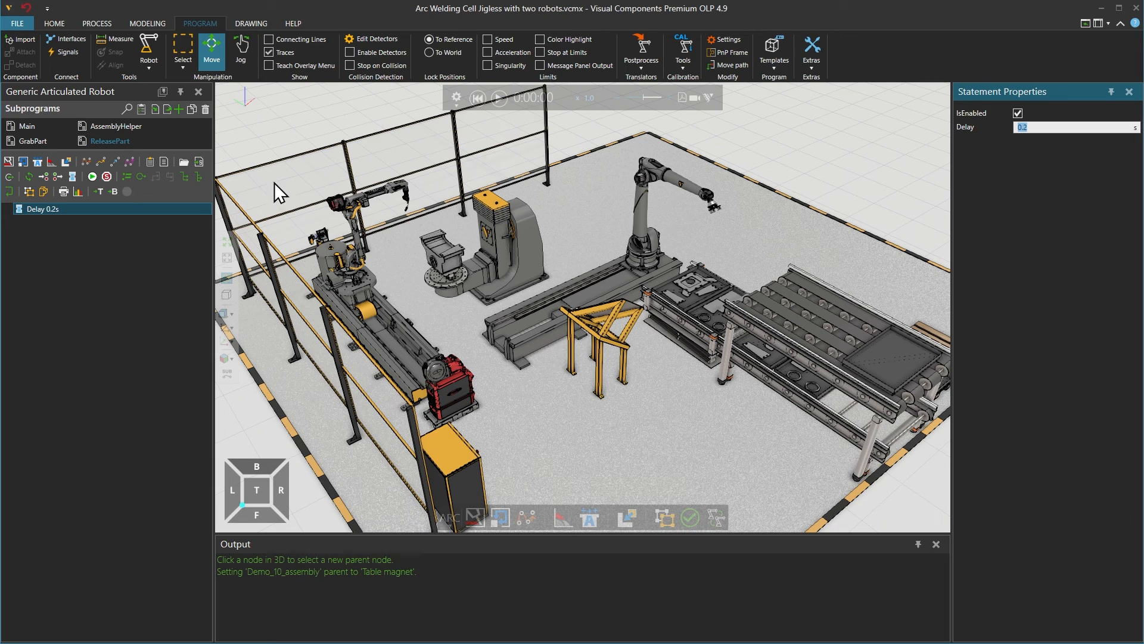
# Apply DisassemblyStatus_10 from the AssemblyHelper subprogram to the assembly, then return to the Main routine.
pyautogui.click(119, 126)
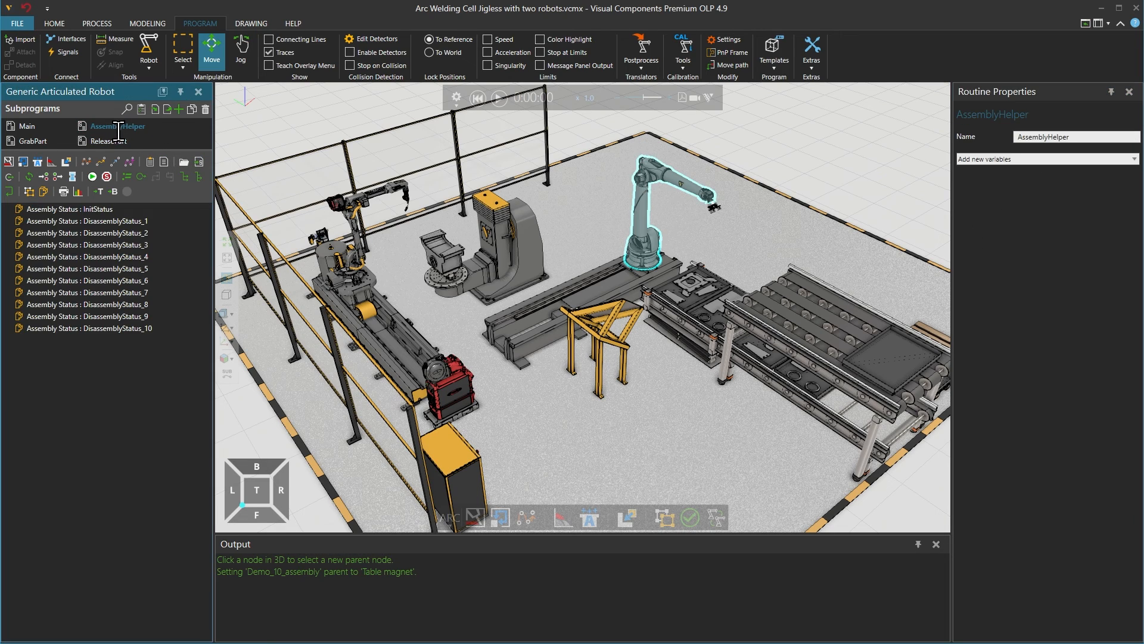
pyautogui.click(101, 329)
pyautogui.click(34, 129)
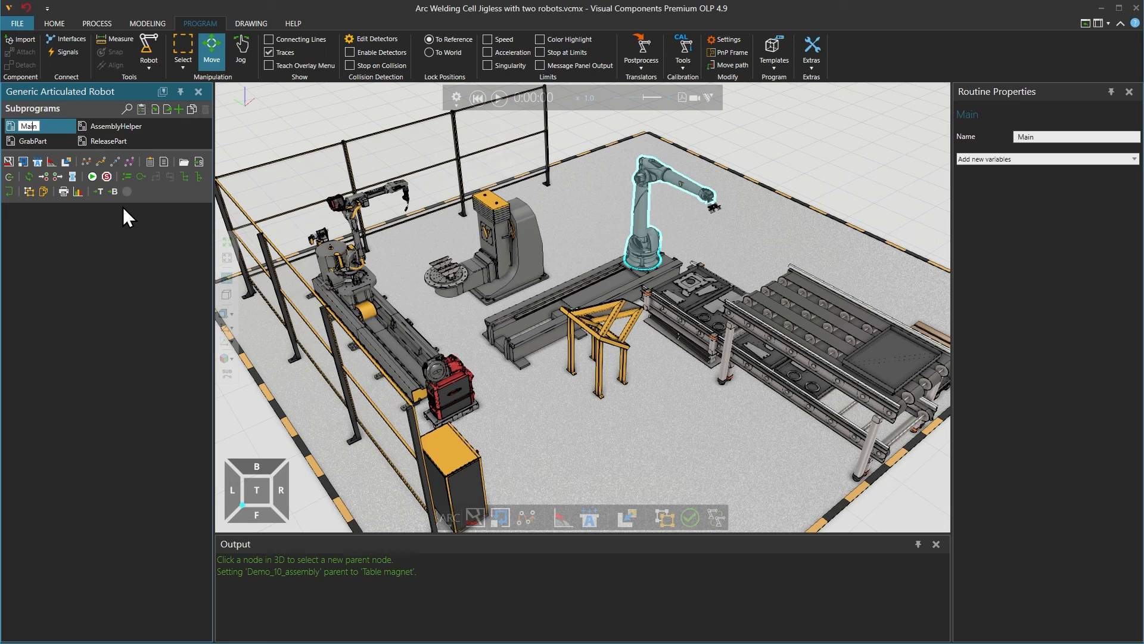
# Add another subprogram named Part-A to the robot.
pyautogui.click(178, 112)
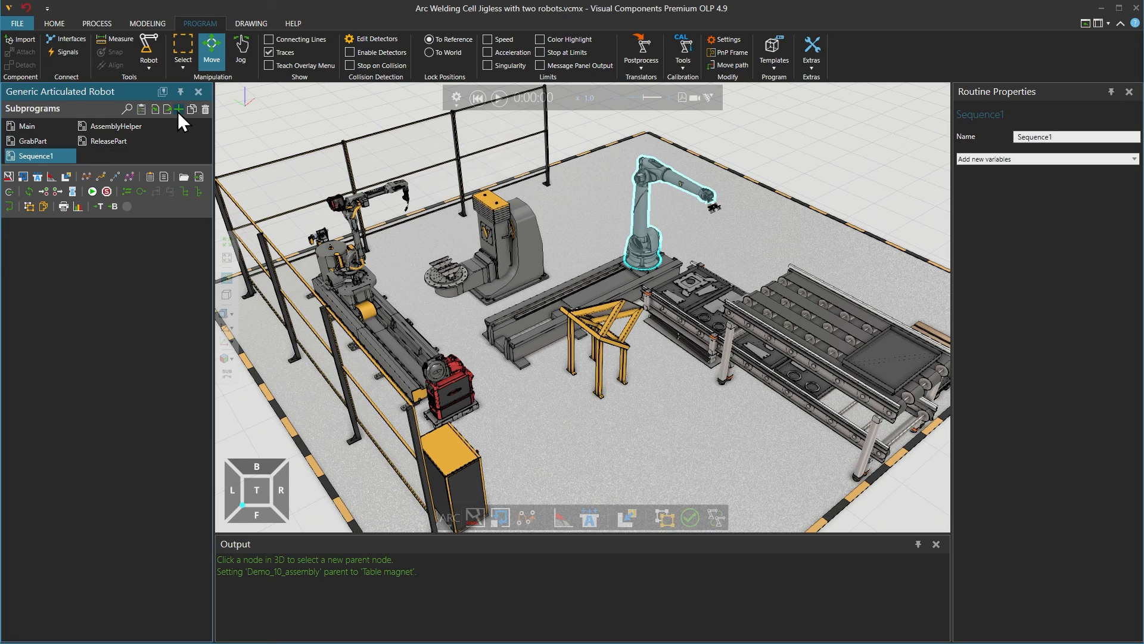
pyautogui.click(43, 155)
pyautogui.write('Part-A')
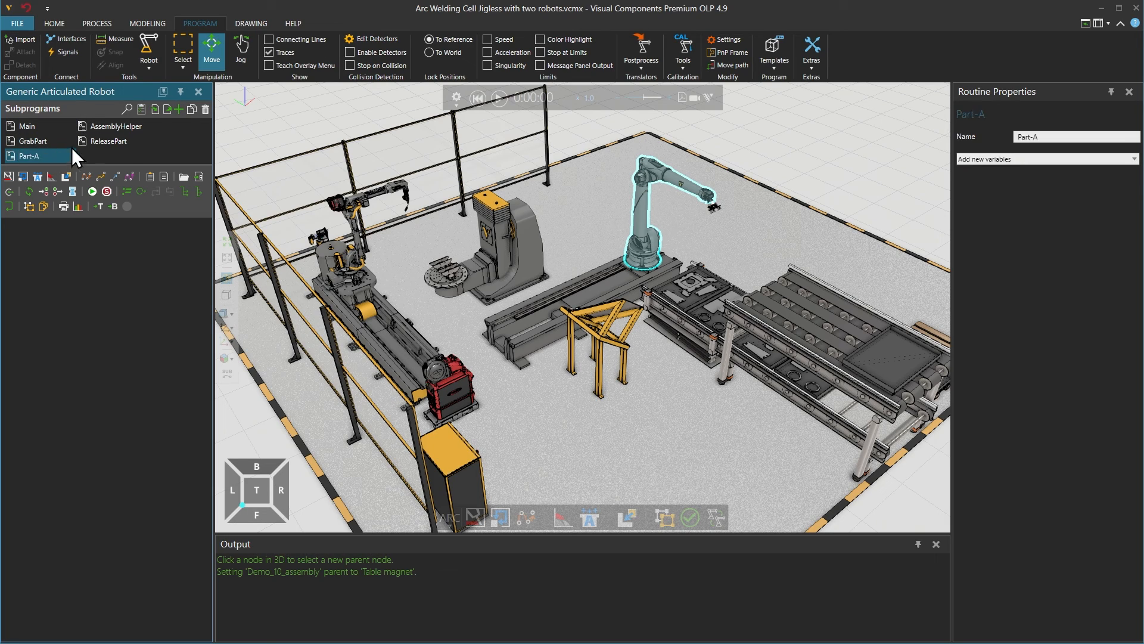
pyautogui.press('Return')
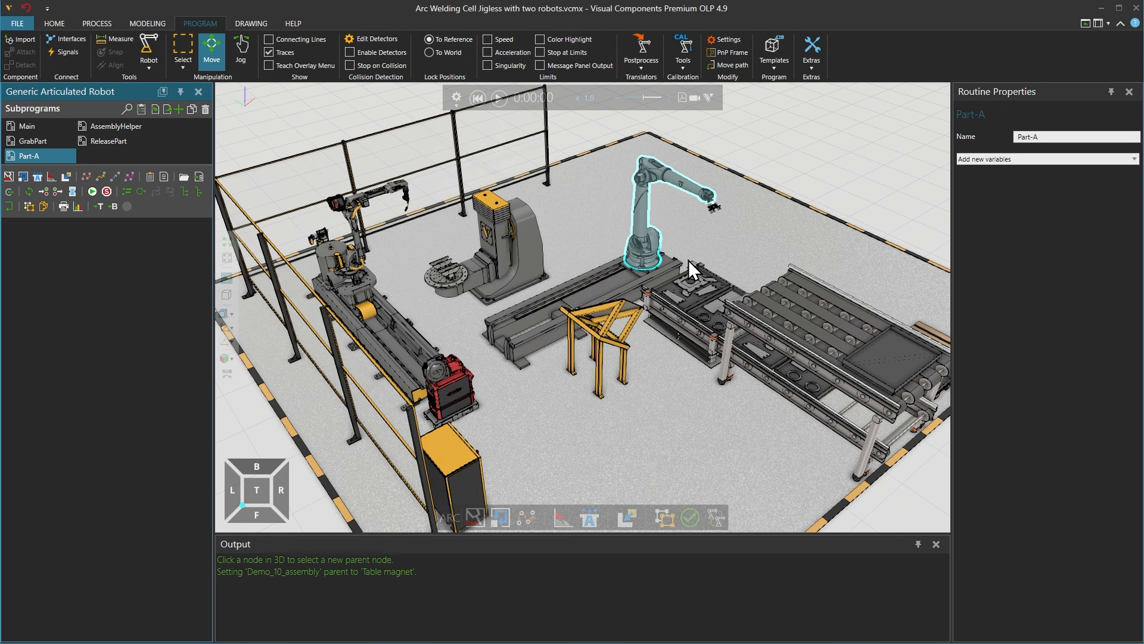
# Add a Grab statement to Part-A, picking the grab position on the Demokappale_10_Osa_0005_6 plate lying on the pallet.
pyautogui.scroll(3, 689, 260)
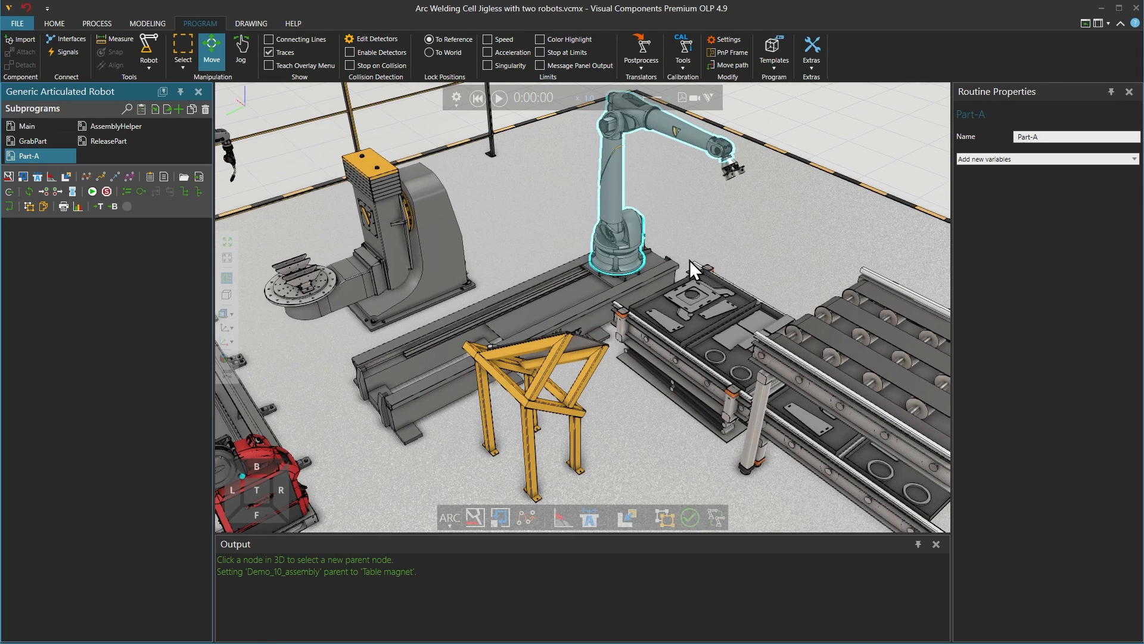
pyautogui.click(616, 205)
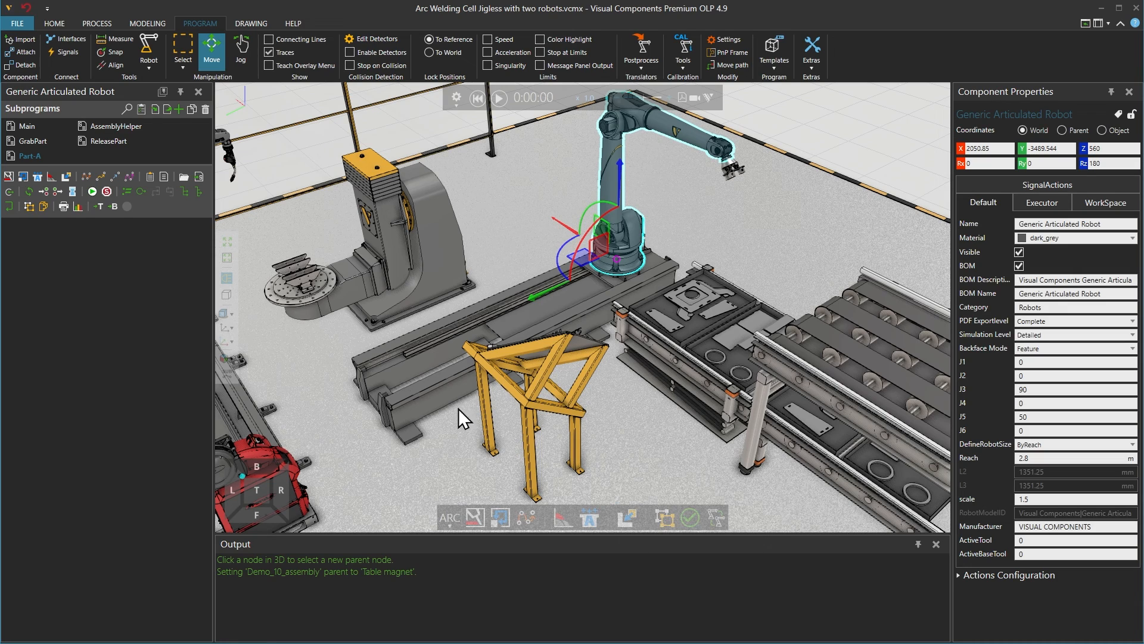
pyautogui.click(66, 176)
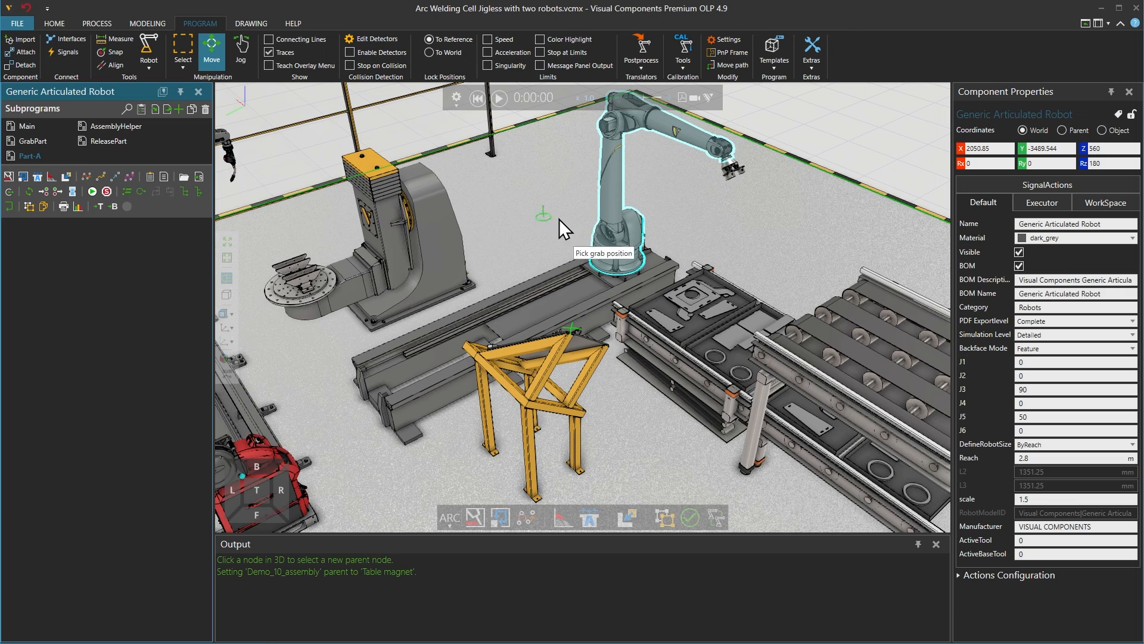
pyautogui.scroll(2, 707, 292)
pyautogui.scroll(2, 708, 295)
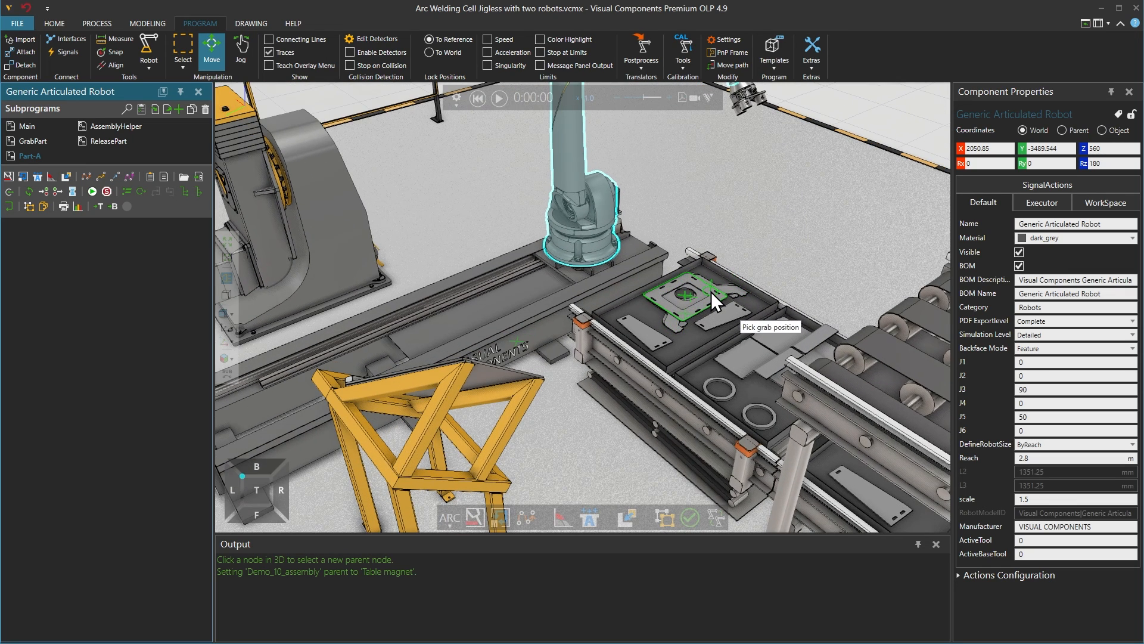
pyautogui.click(710, 291)
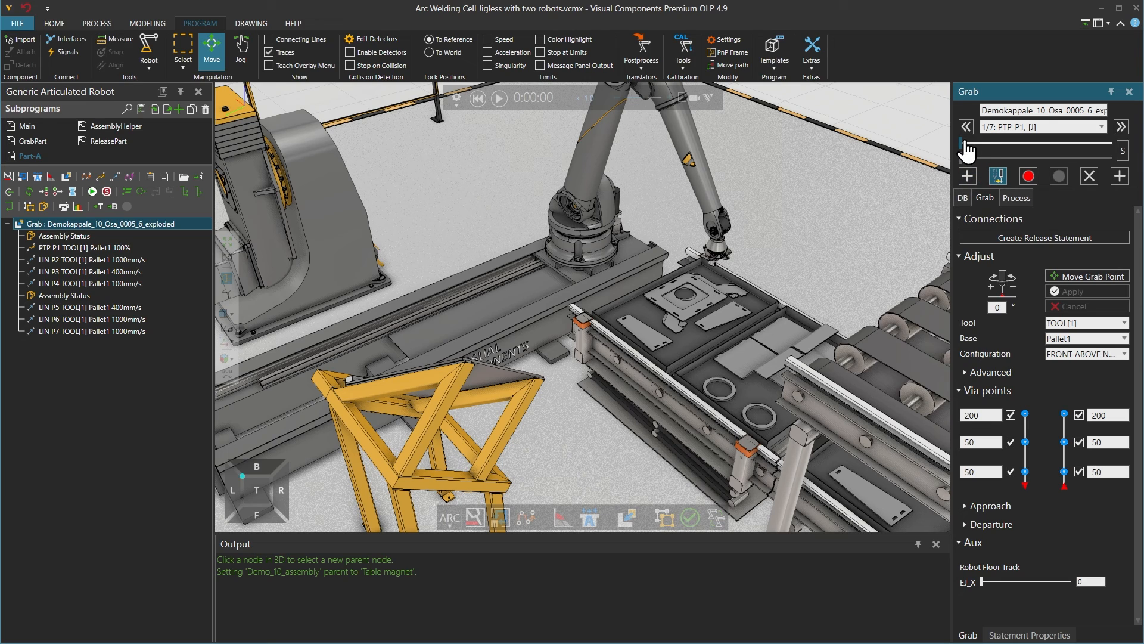
# Run the grab motion through to point P7 and add a Call to the GrabPart routine at the grab point.
pyautogui.moveTo(965, 143); pyautogui.dragTo(1105, 158)
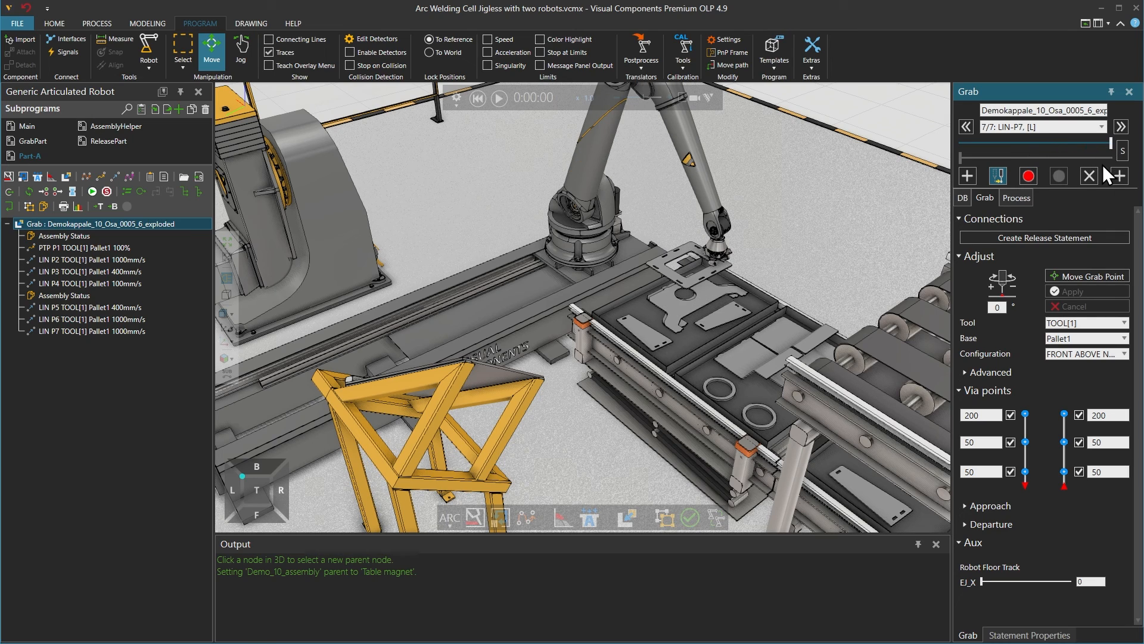
pyautogui.click(1023, 197)
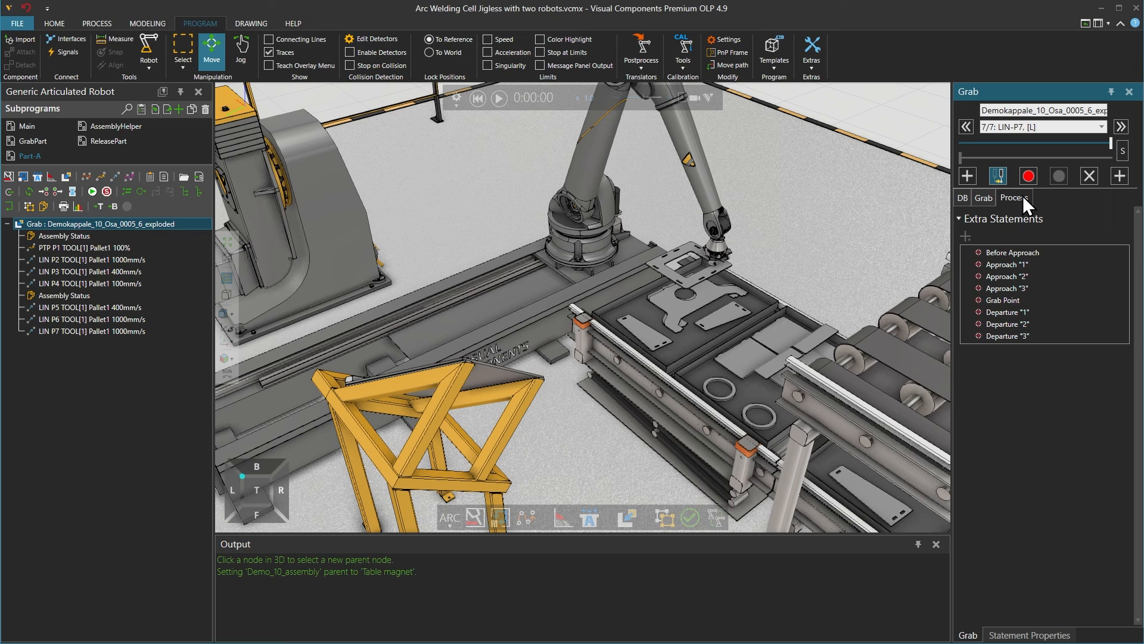
pyautogui.click(1001, 300)
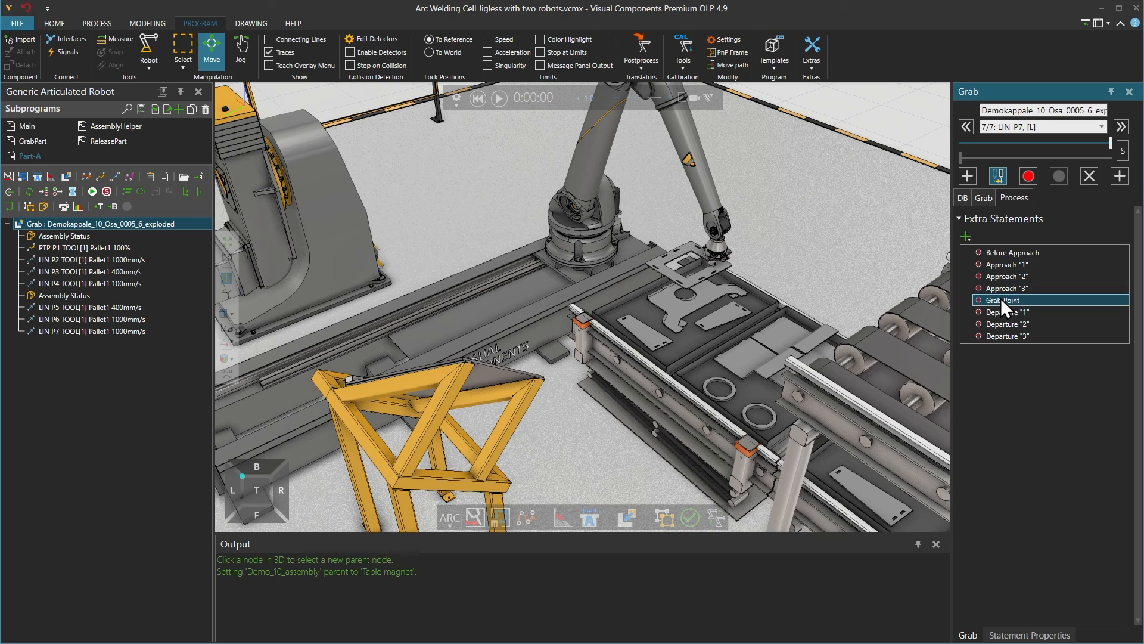
pyautogui.click(967, 236)
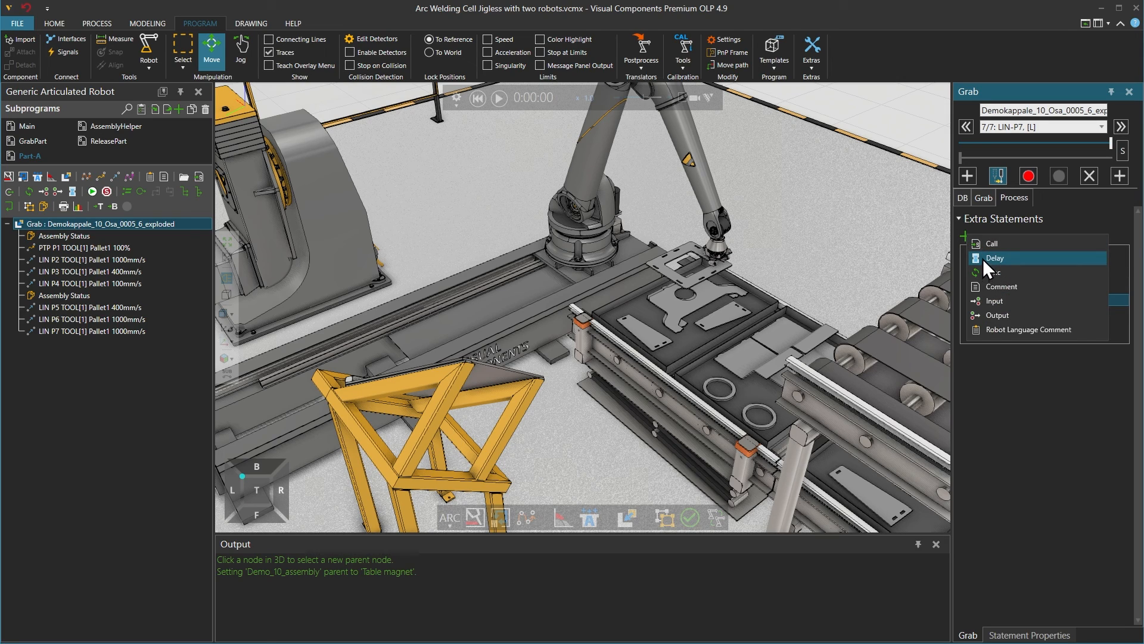
pyautogui.click(989, 246)
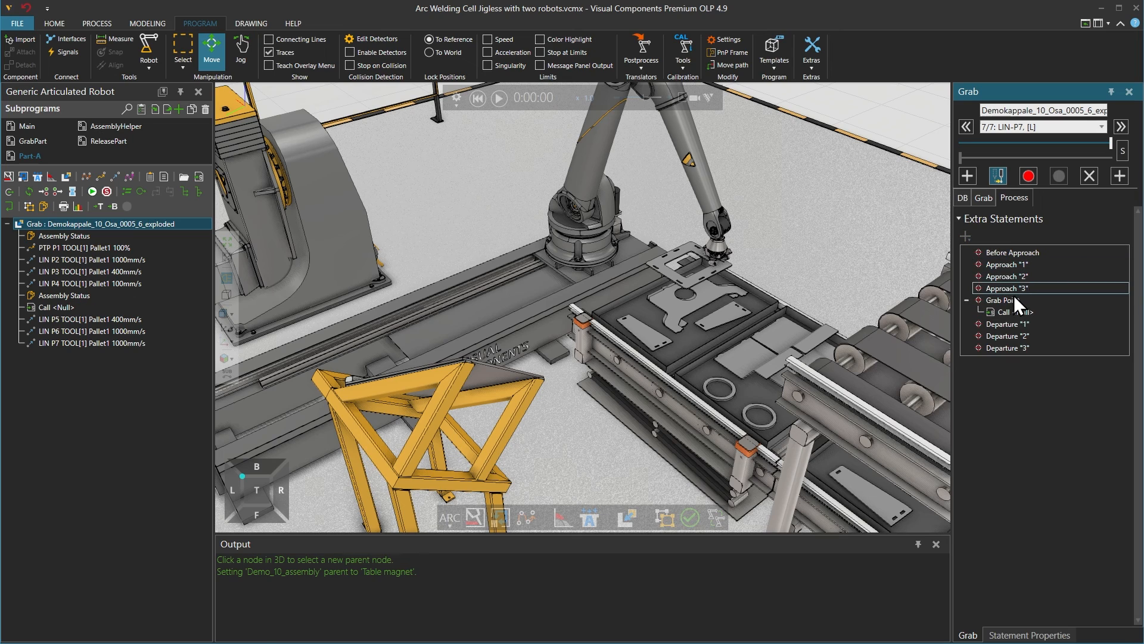
pyautogui.click(1014, 312)
pyautogui.click(1120, 392)
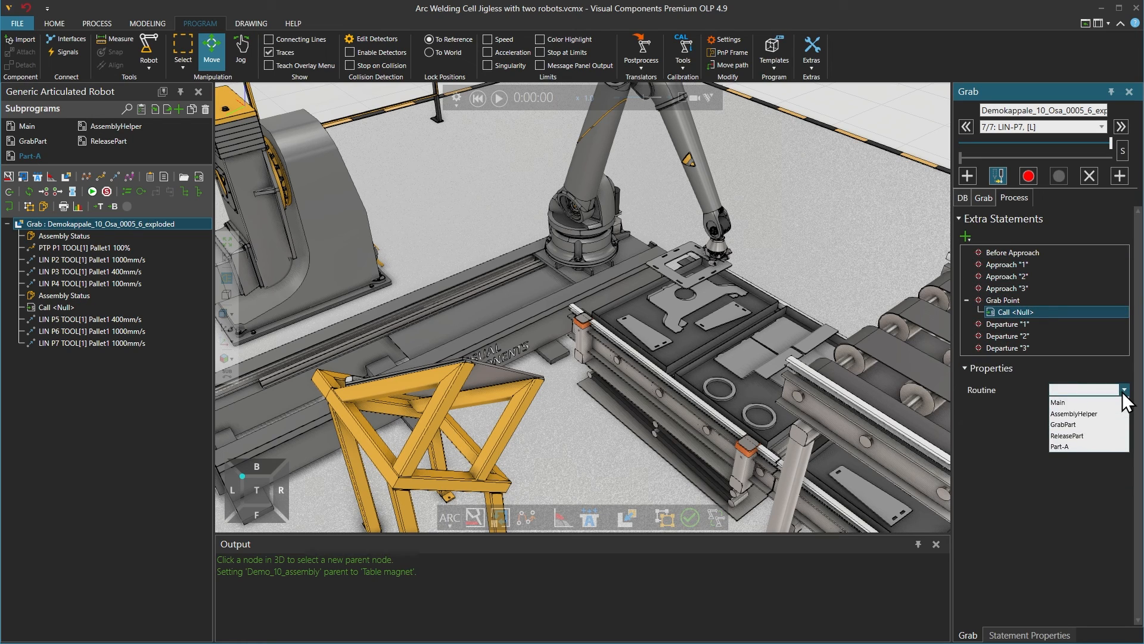
pyautogui.click(1107, 426)
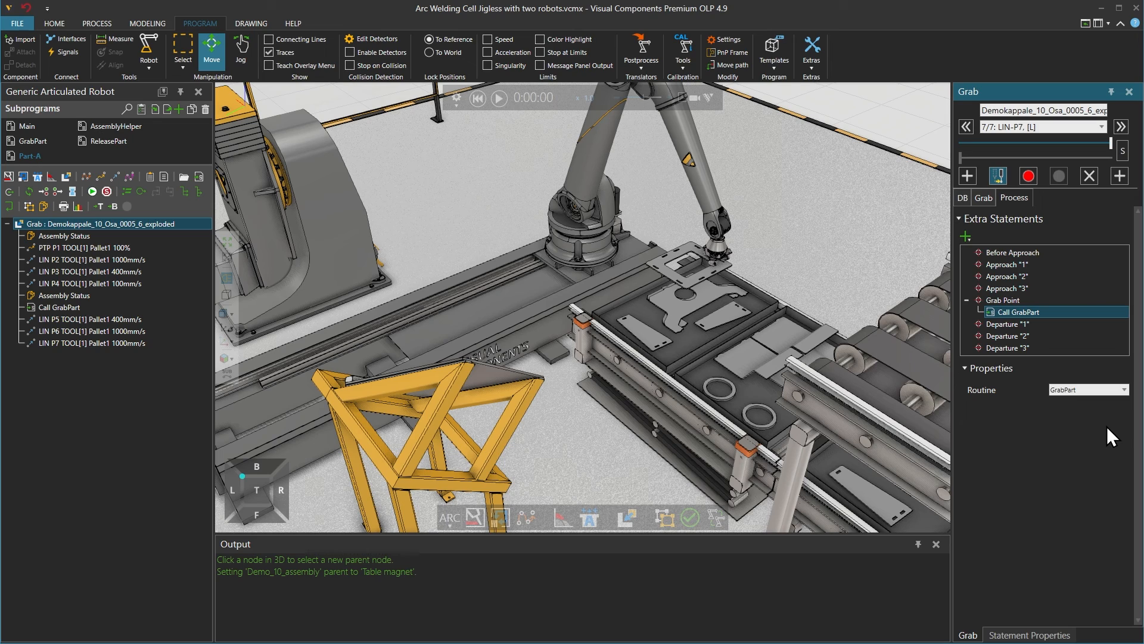
# Save the Grab statement's settings as a template named PickFromPallet.
pyautogui.click(986, 199)
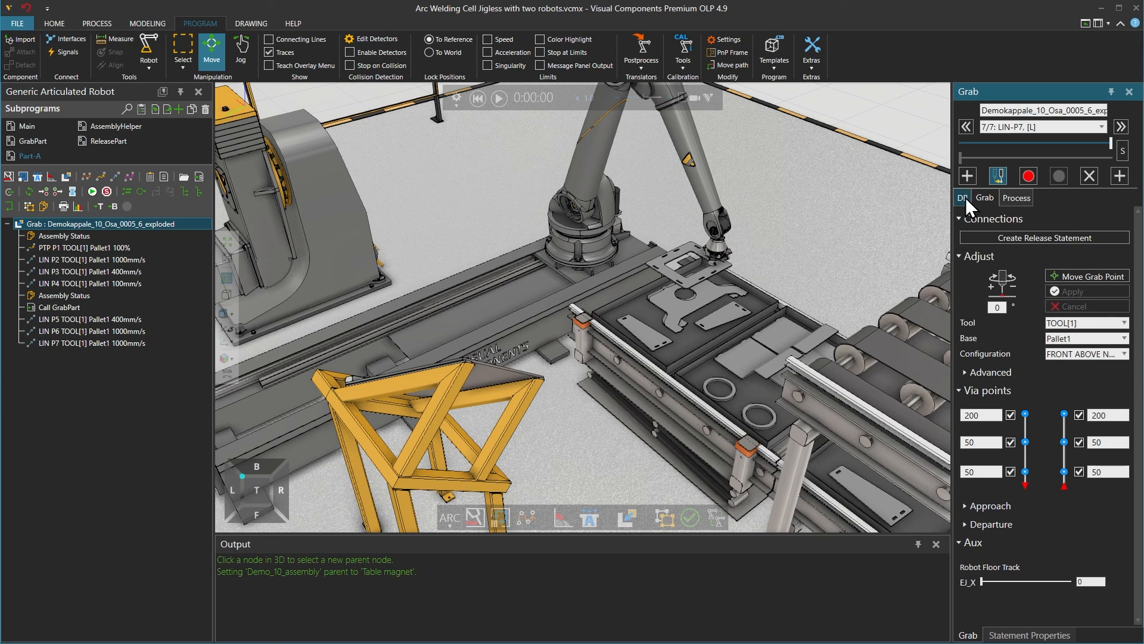
pyautogui.click(964, 198)
pyautogui.click(997, 287)
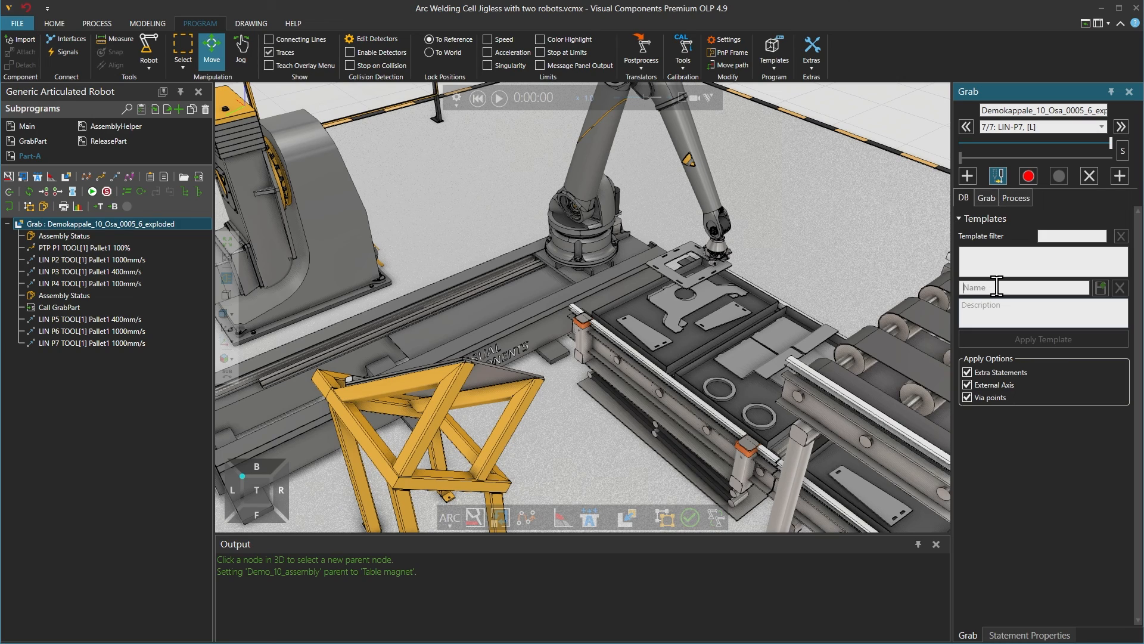
pyautogui.write('PickFromPallet')
pyautogui.click(1099, 289)
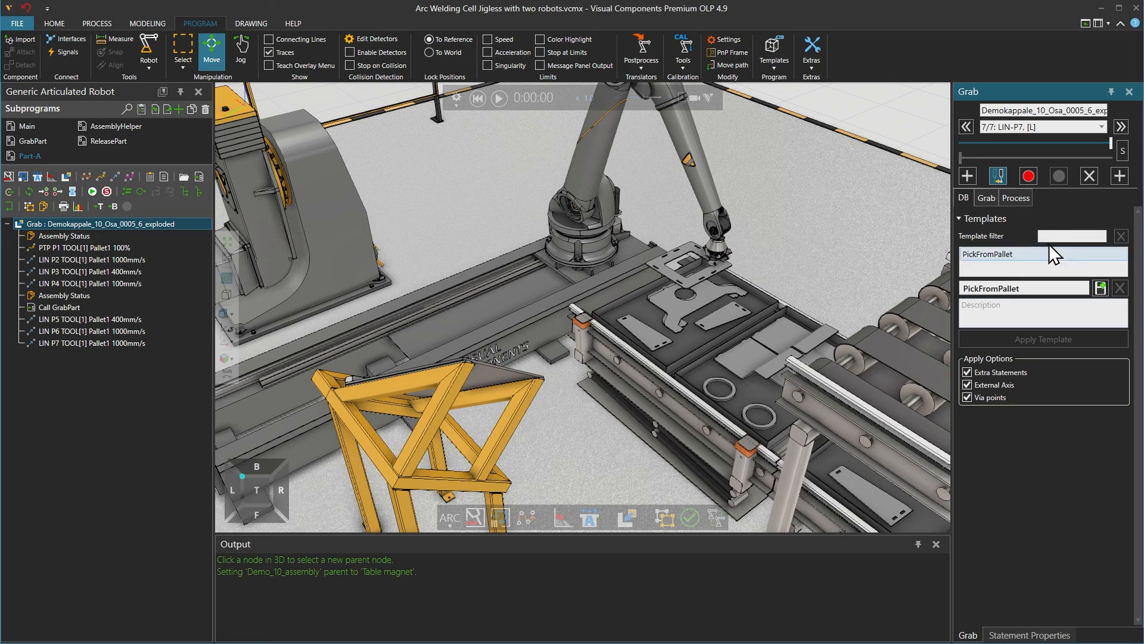
# Start creating a release statement of type Release from this grab and open the alignment to a regrab station.
pyautogui.click(986, 198)
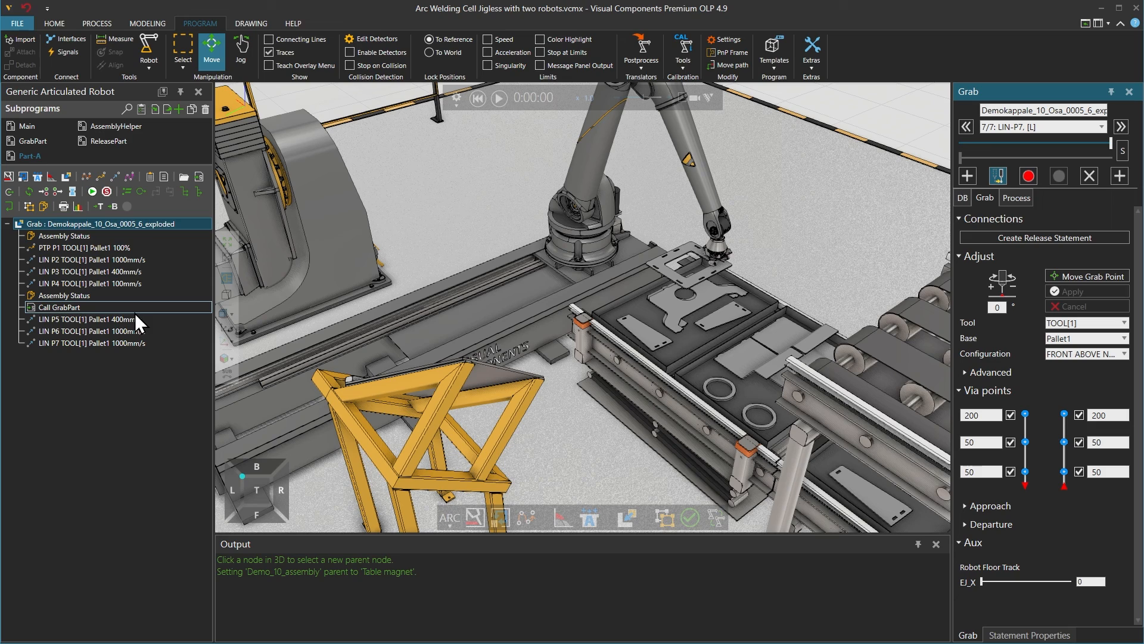
pyautogui.click(1070, 238)
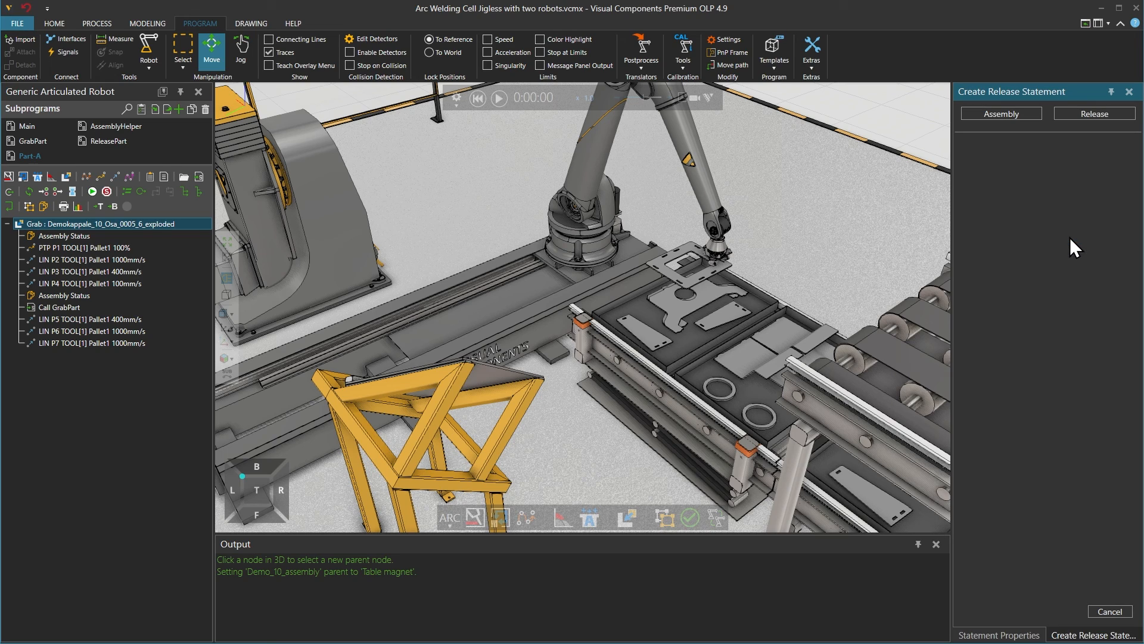
pyautogui.click(1114, 112)
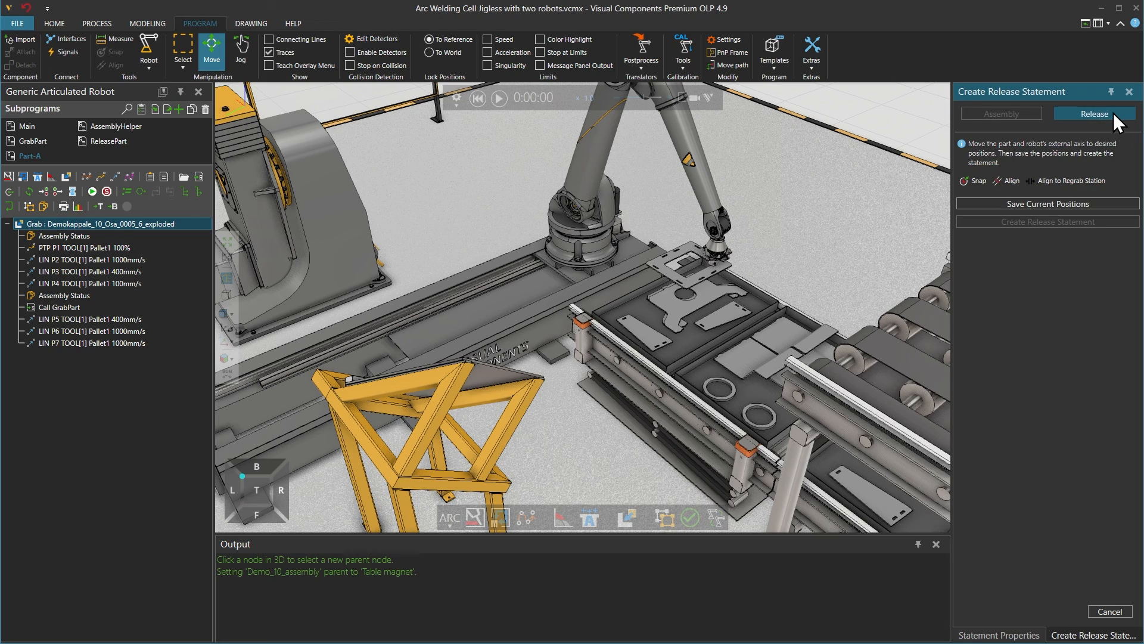
pyautogui.click(1090, 182)
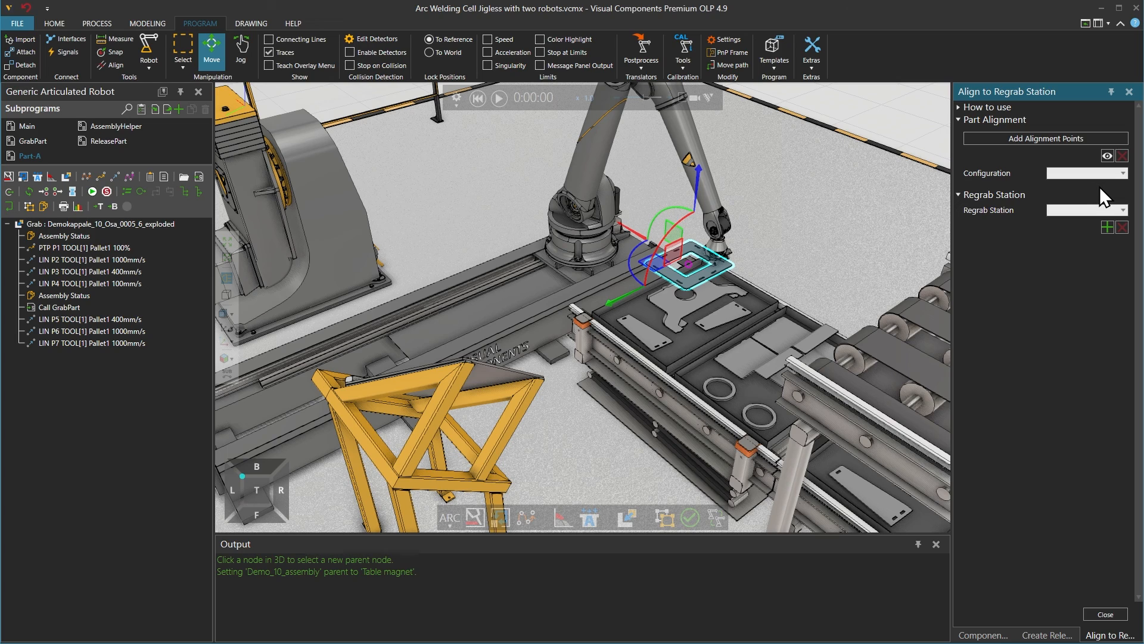
# Define the yellow tilted table as a regrab station from its plate surface and two side rims, and select Regrip_Station as the station.
pyautogui.click(1121, 210)
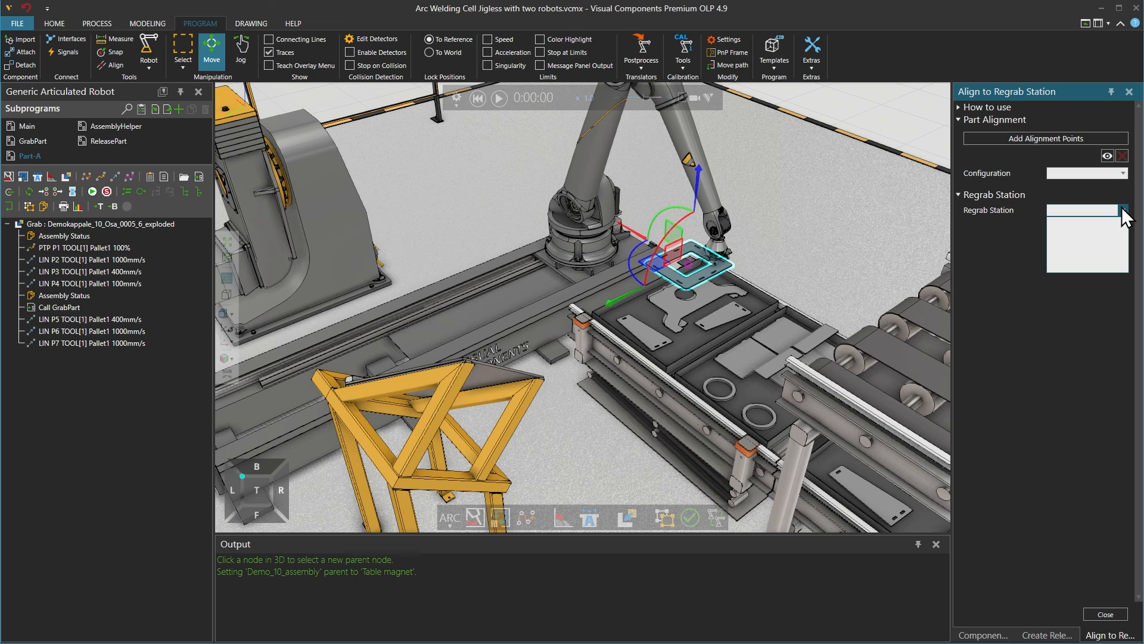
pyautogui.click(1122, 210)
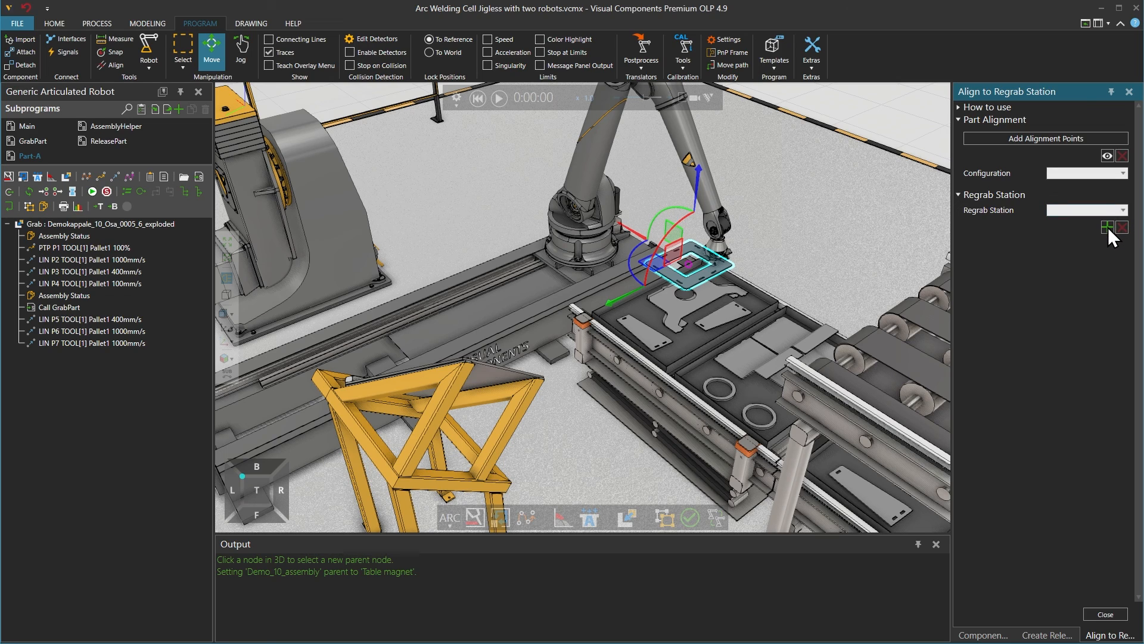
pyautogui.click(1107, 227)
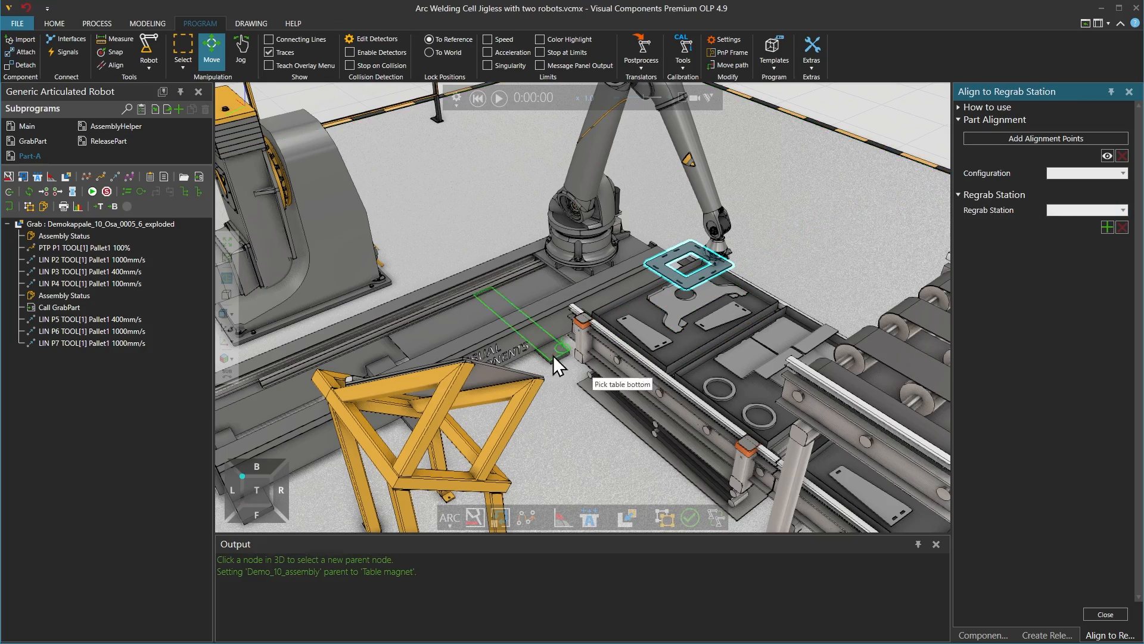
pyautogui.moveTo(516, 442); pyautogui.dragTo(425, 336, button='right')
pyautogui.click(363, 195)
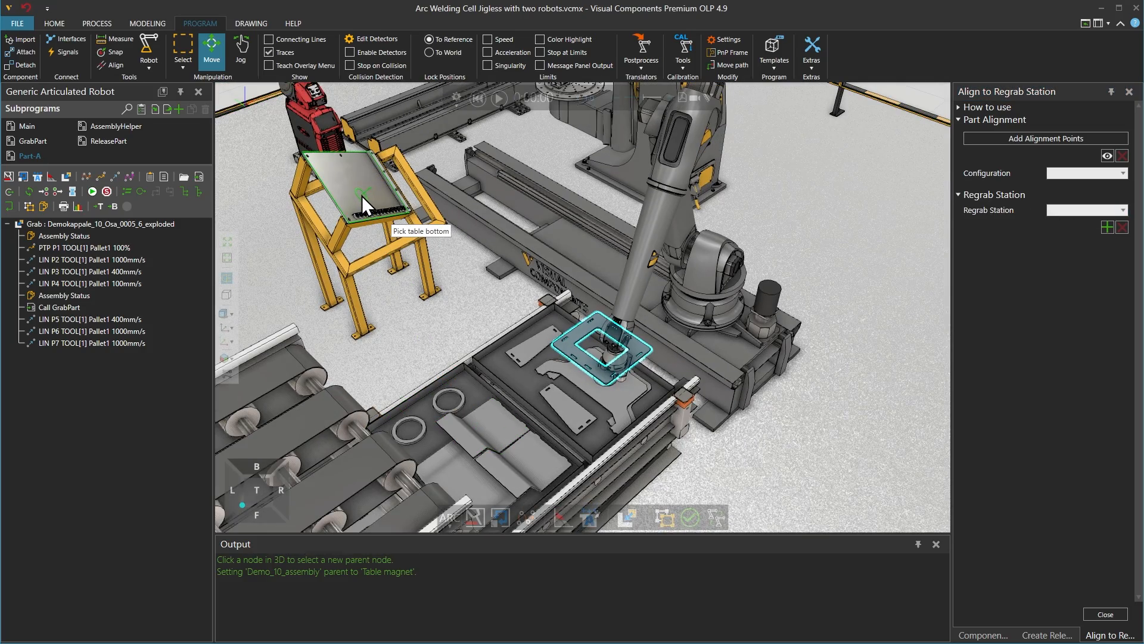
pyautogui.scroll(3, 379, 188)
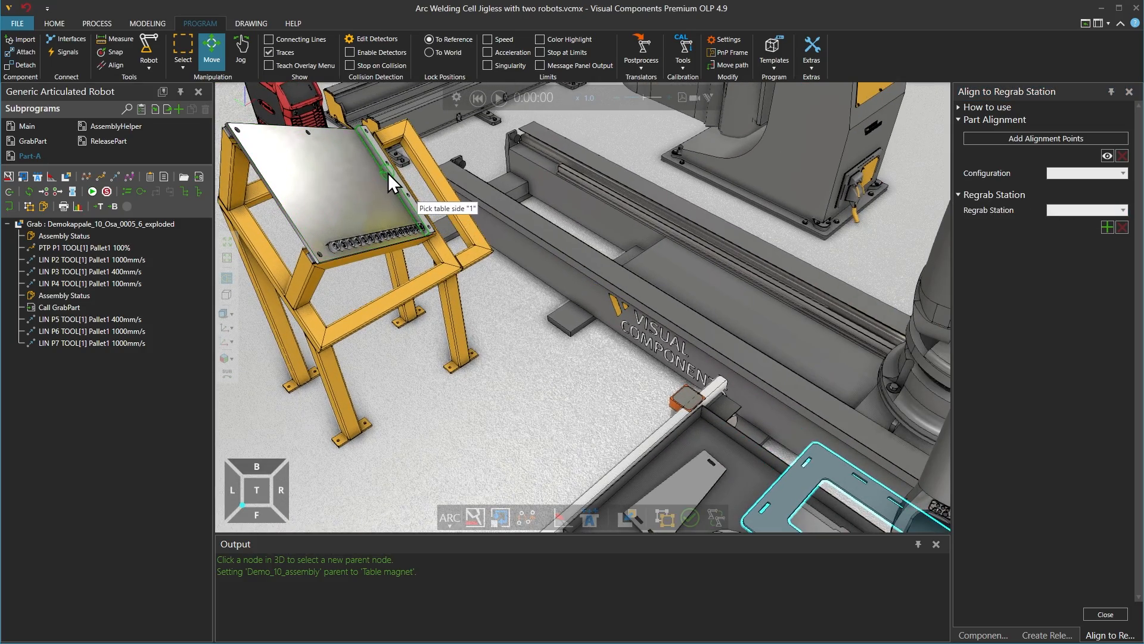
pyautogui.click(382, 174)
pyautogui.moveTo(382, 174); pyautogui.dragTo(409, 184, button='right')
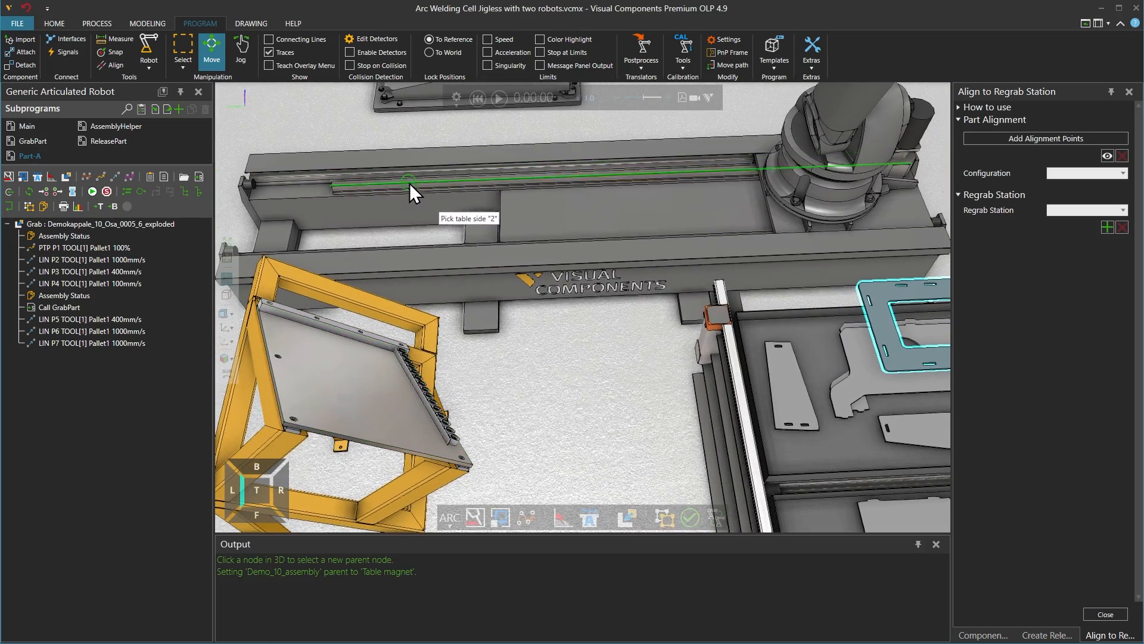
pyautogui.click(417, 386)
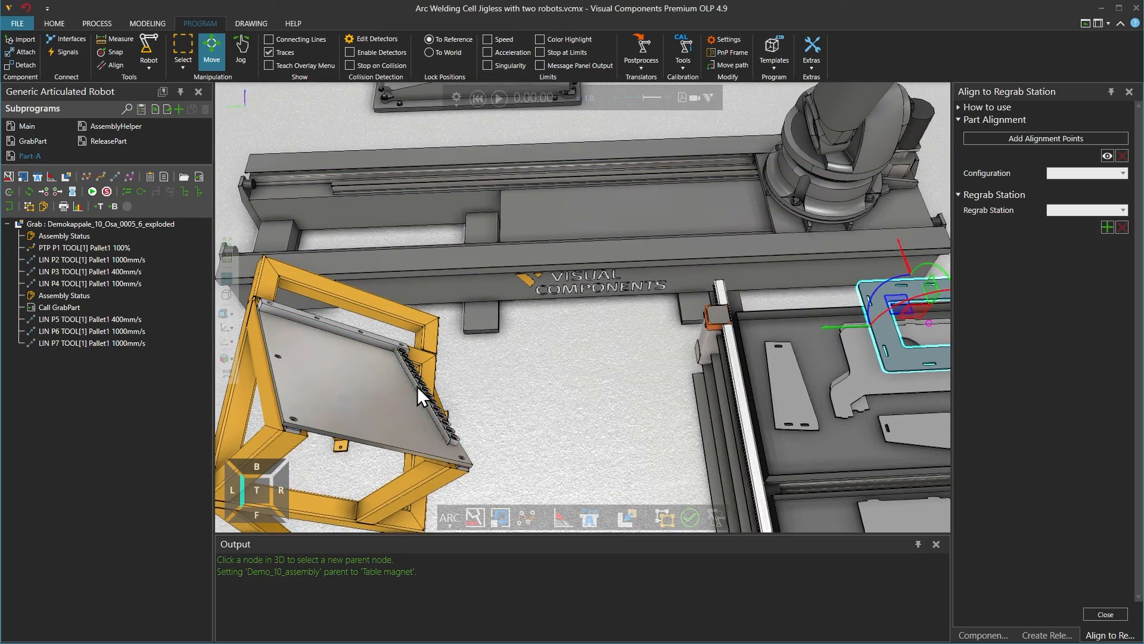
pyautogui.click(1122, 210)
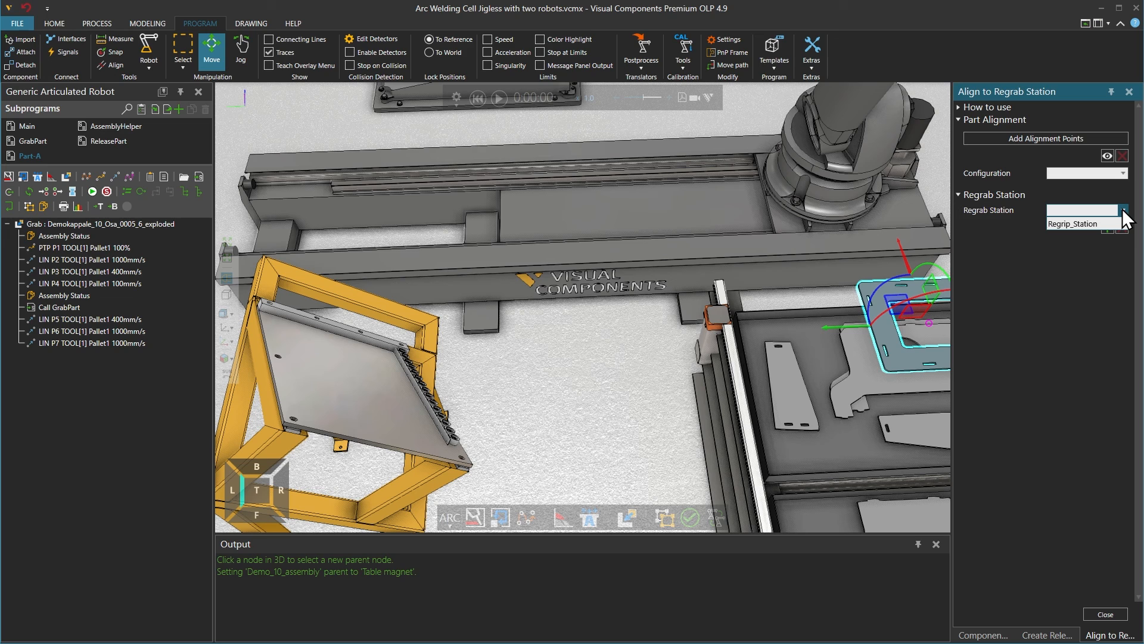
pyautogui.click(1092, 224)
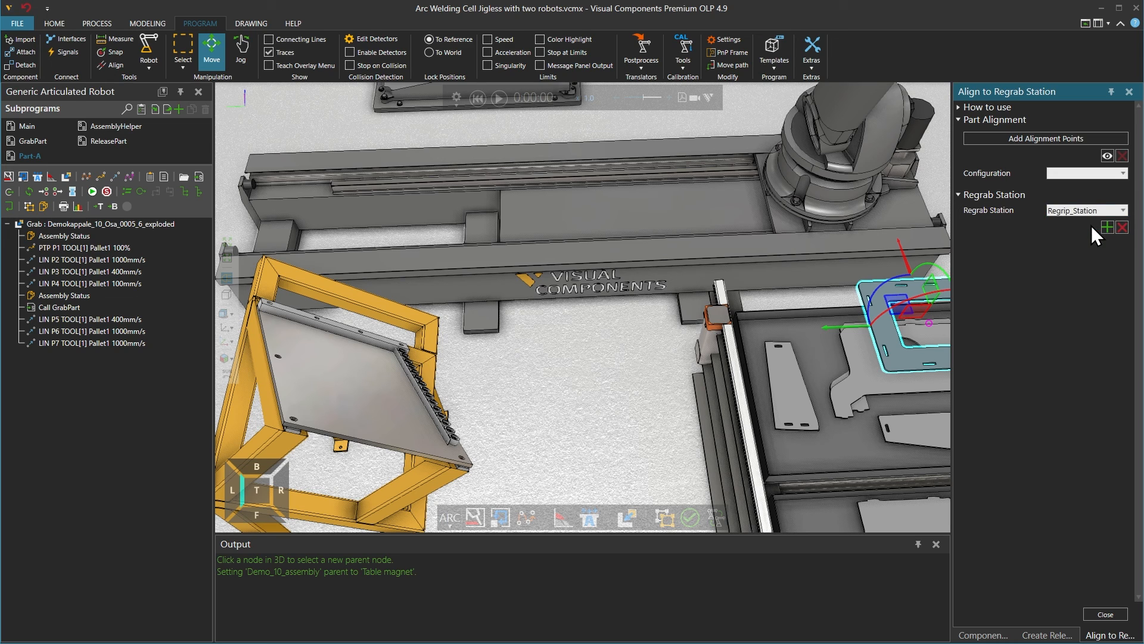
# Add alignment points to the gripped plate with Edge & Face snapping, picking its bottom face and two adjacent sides.
pyautogui.scroll(1, 677, 363)
pyautogui.scroll(-4, 678, 360)
pyautogui.scroll(4, 916, 329)
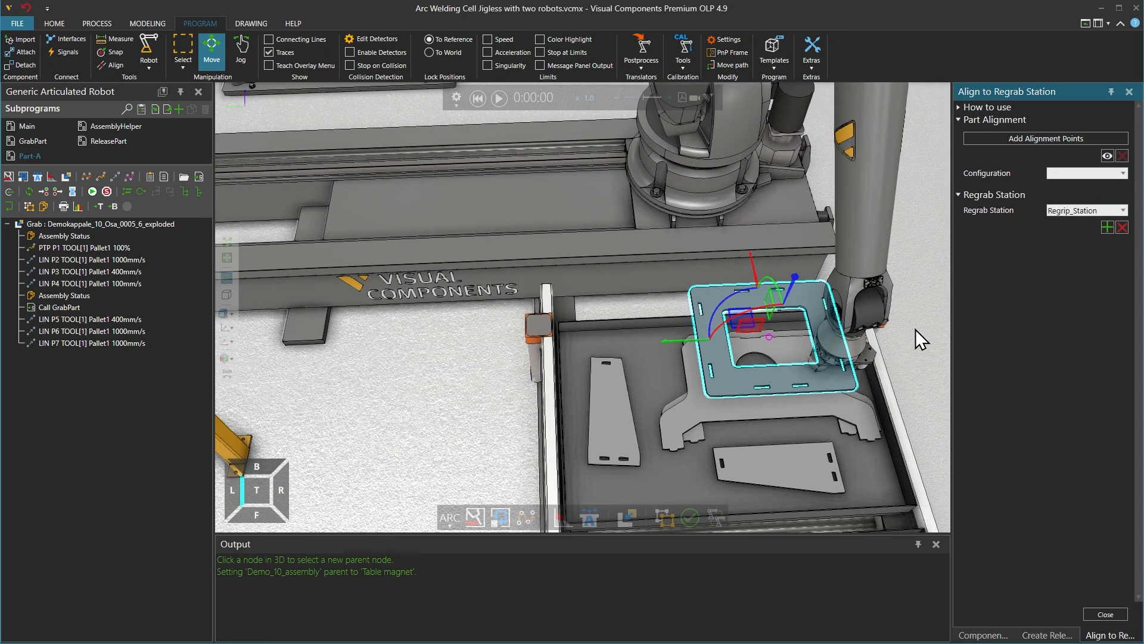
pyautogui.click(1089, 138)
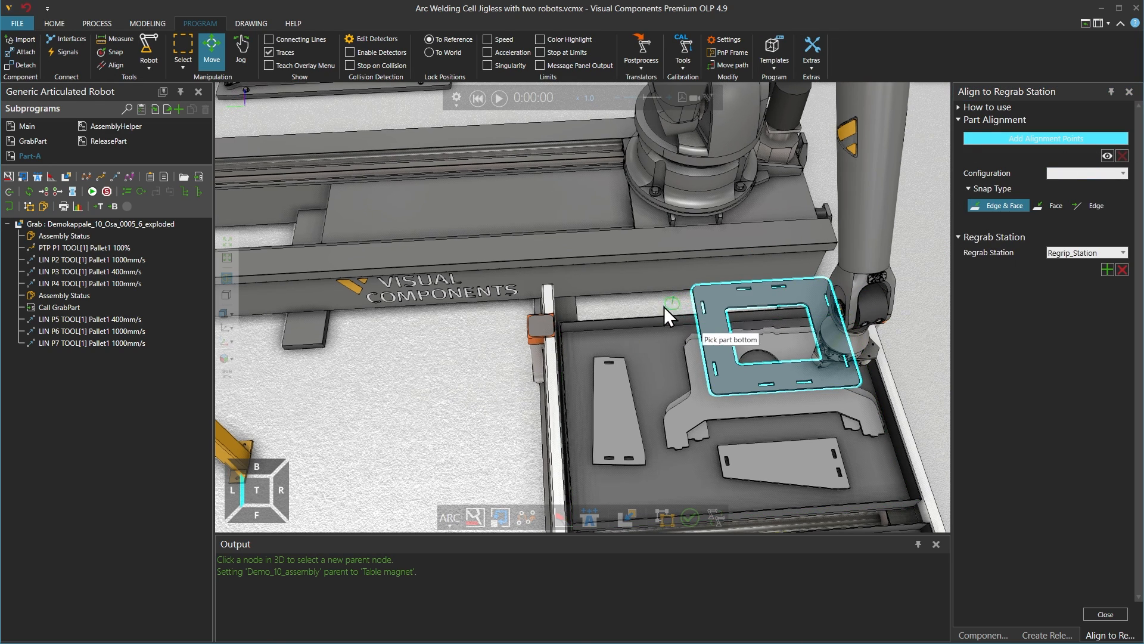
pyautogui.moveTo(638, 337); pyautogui.dragTo(764, 144, button='right')
pyautogui.scroll(10, 719, 167)
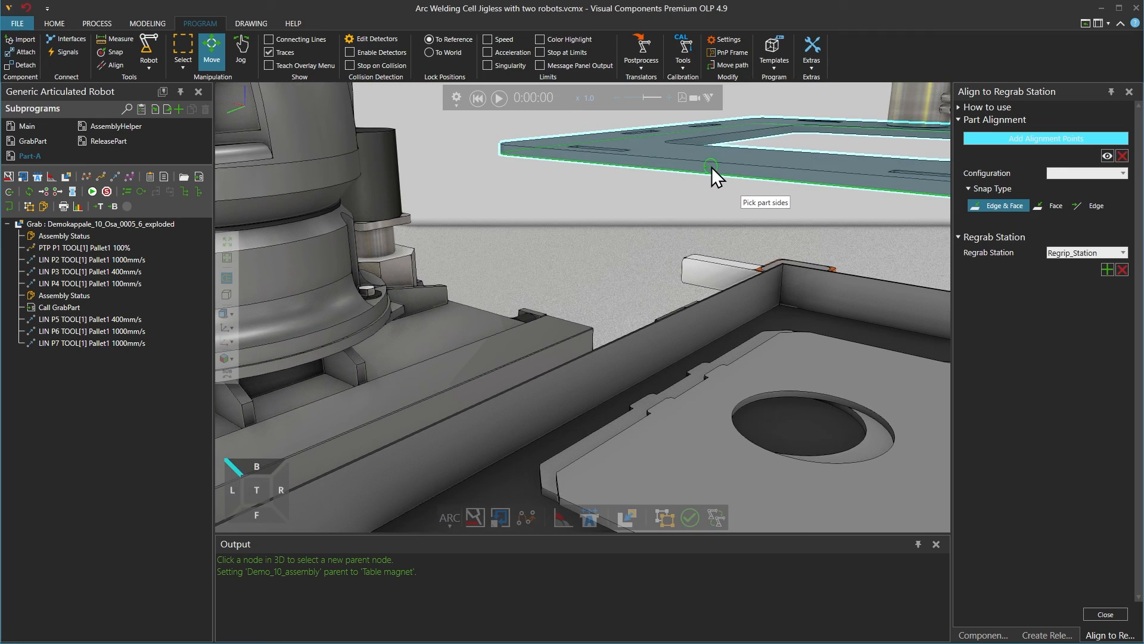
pyautogui.click(712, 167)
pyautogui.scroll(-5, 602, 127)
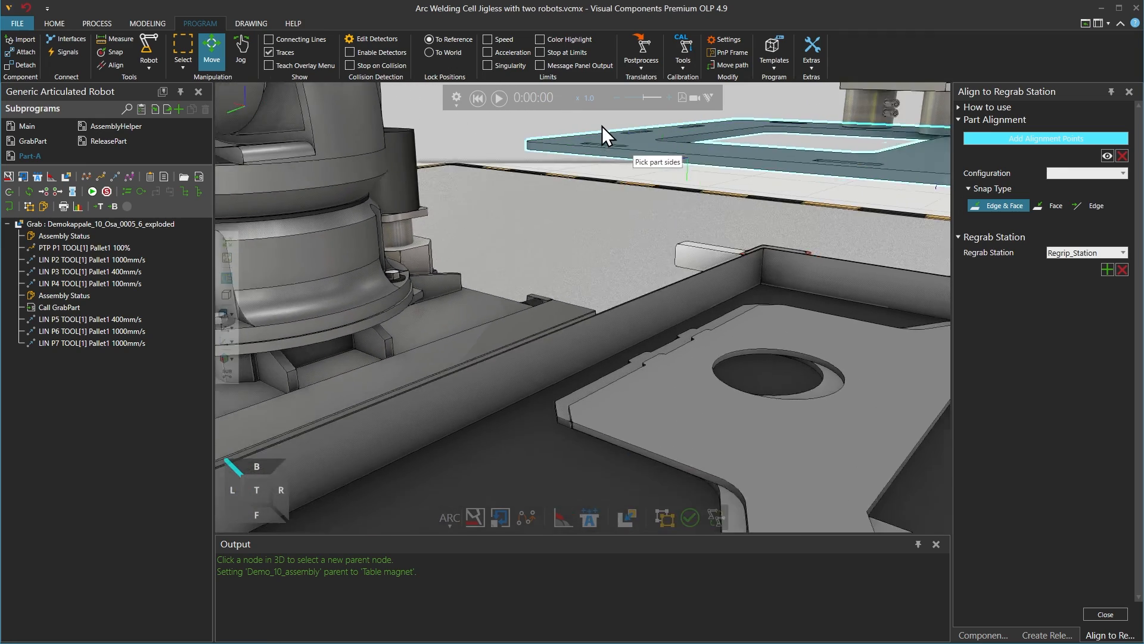
pyautogui.moveTo(866, 150); pyautogui.dragTo(860, 151, button='right')
pyautogui.scroll(4, 860, 152)
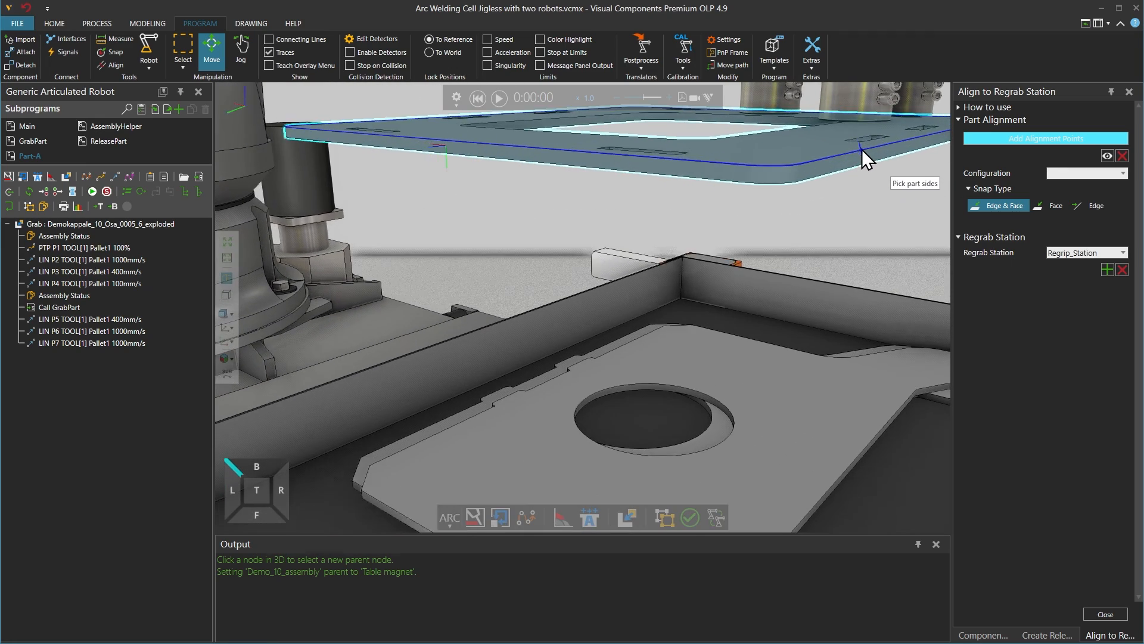
pyautogui.click(1030, 140)
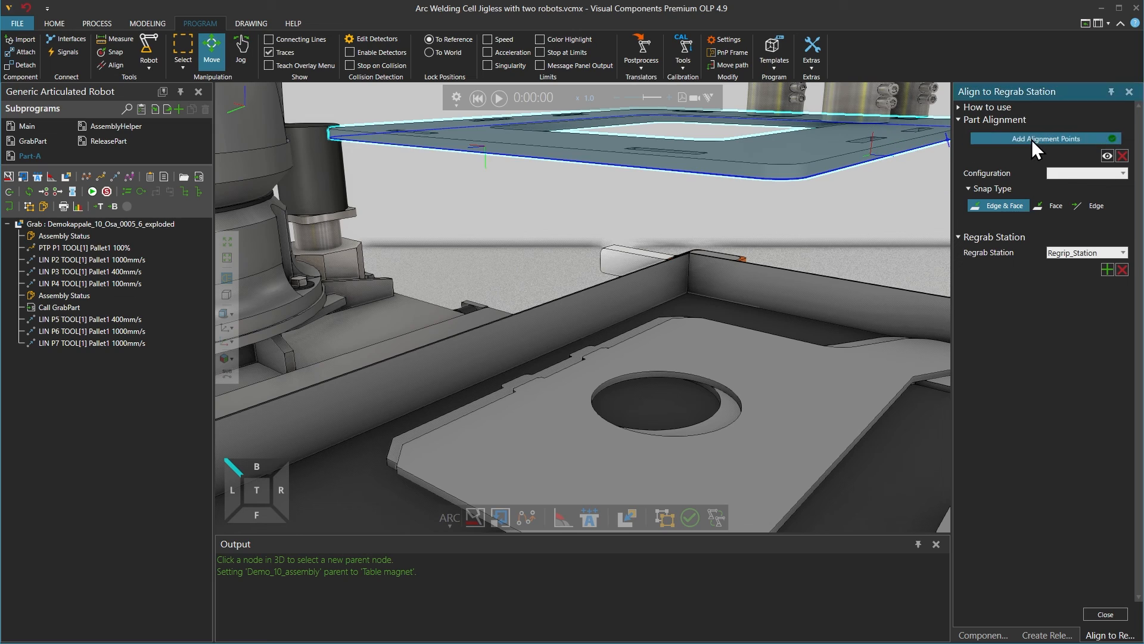
# Align the plate to the regrab station using configuration 1 and restore the saved view named View to check its placement.
pyautogui.click(1108, 173)
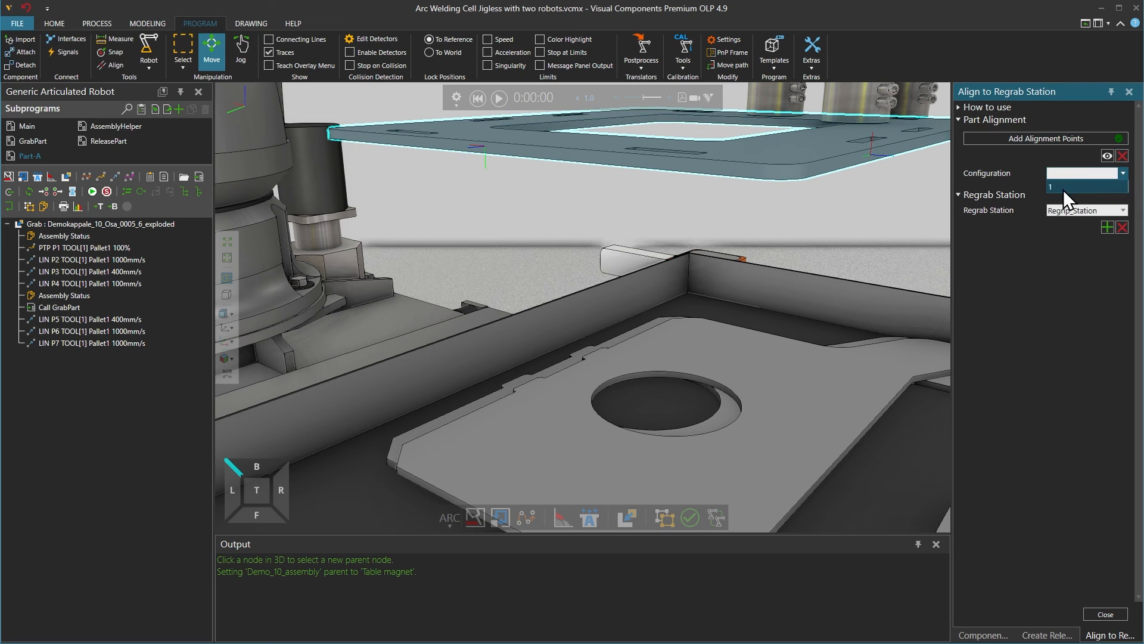
pyautogui.click(1064, 187)
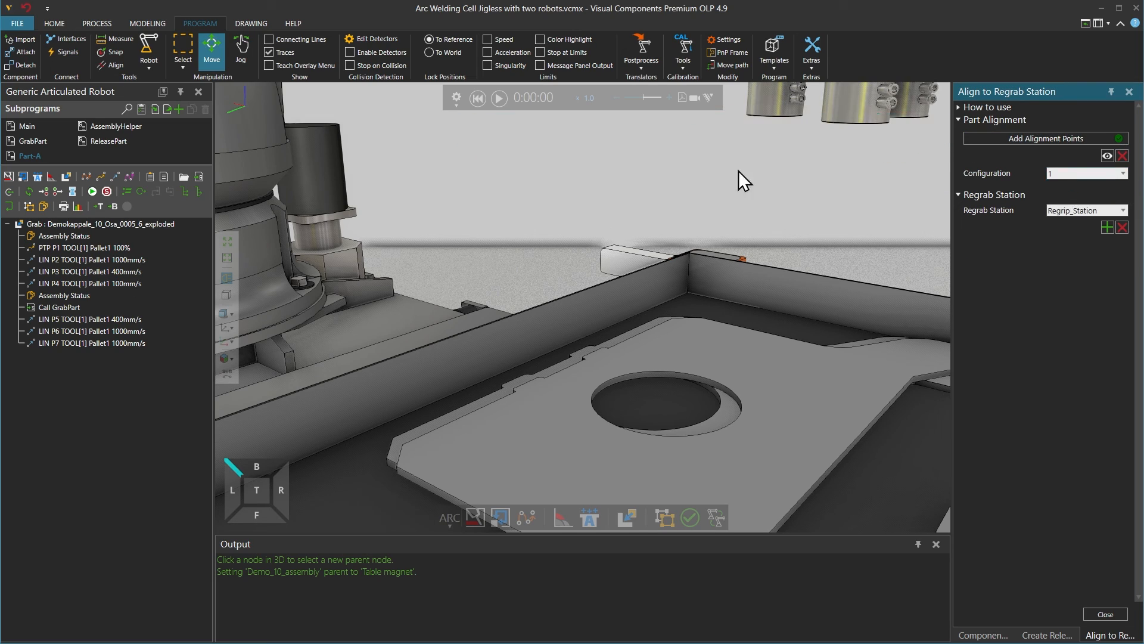
pyautogui.click(230, 357)
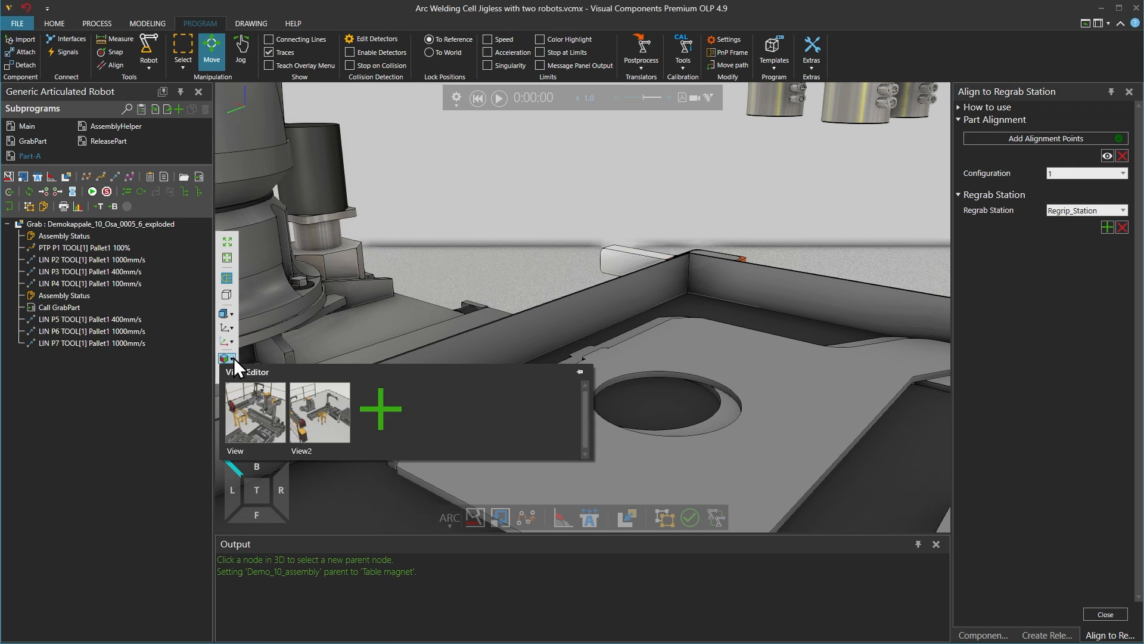
pyautogui.click(278, 401)
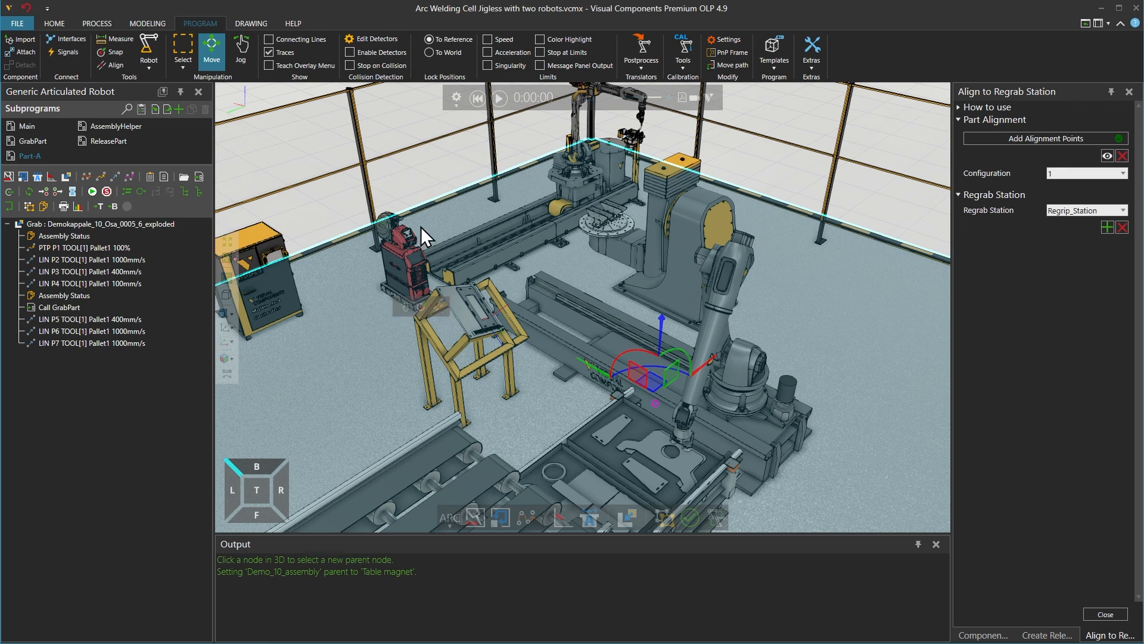
pyautogui.click(287, 90)
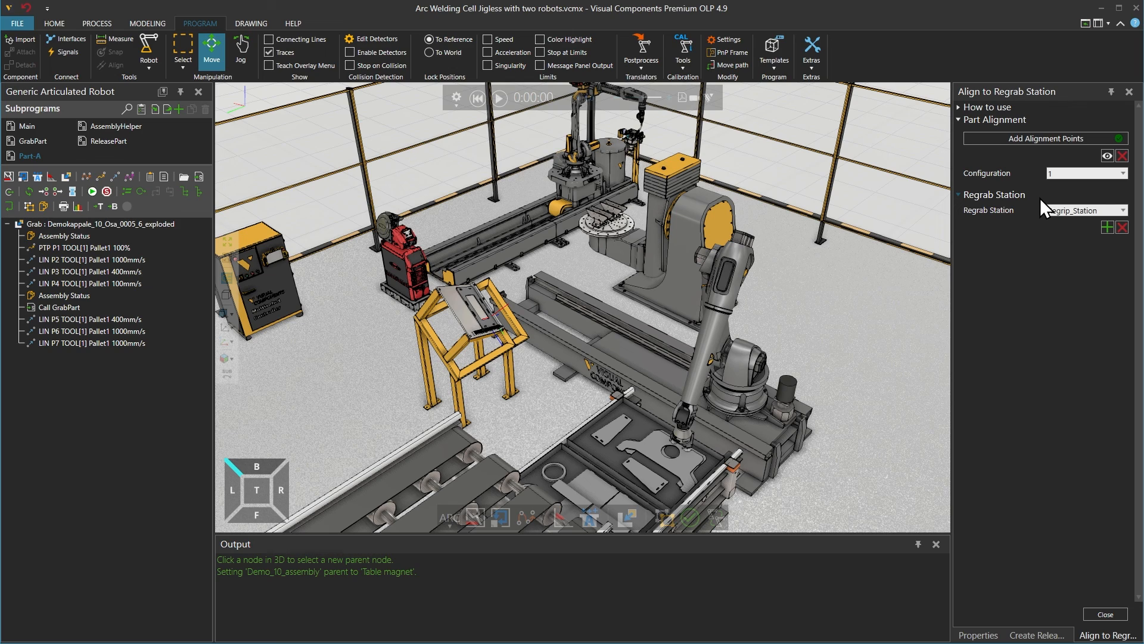
# Add another set of alignment points to the plate on the regrab table with Edge & Face snapping, picking its adjacent sides.
pyautogui.click(1072, 137)
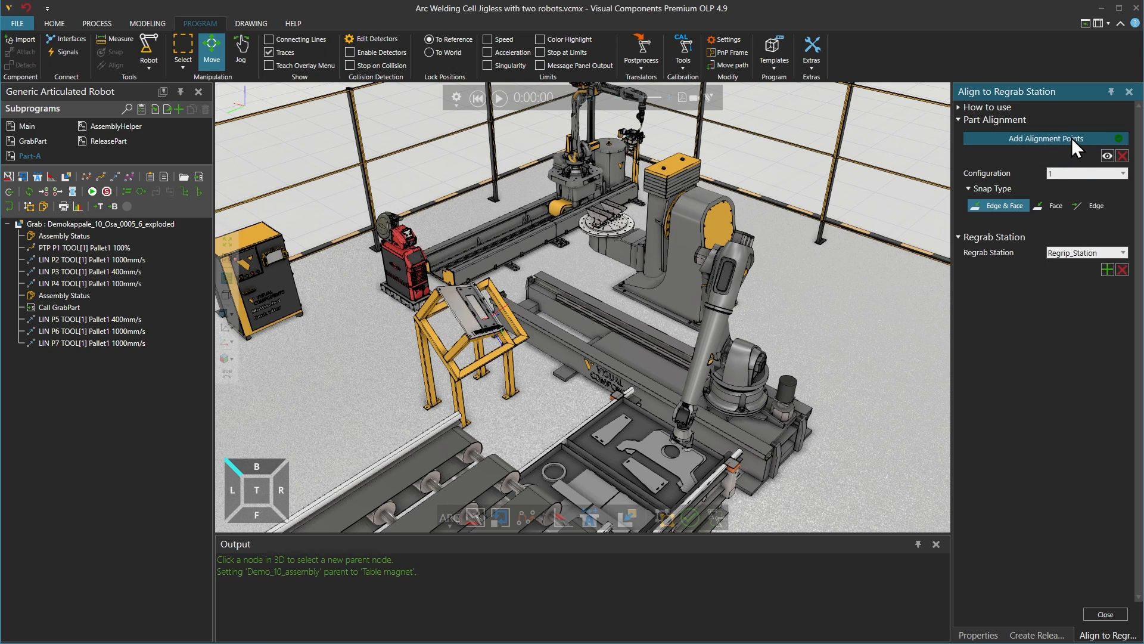
pyautogui.scroll(5, 435, 266)
pyautogui.scroll(5, 485, 357)
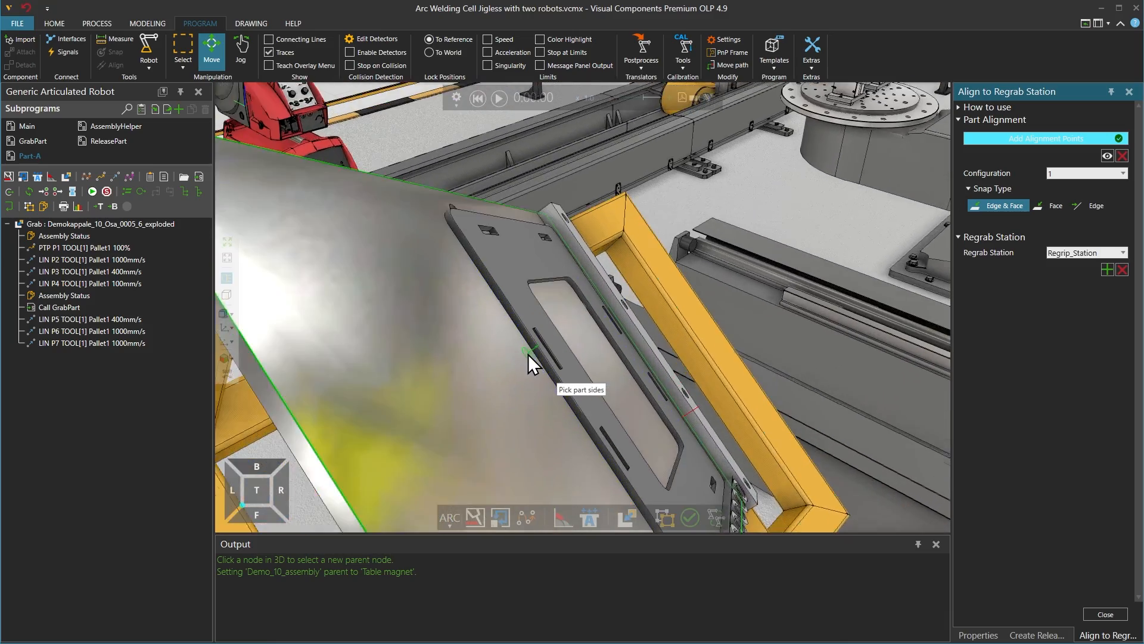
pyautogui.click(537, 341)
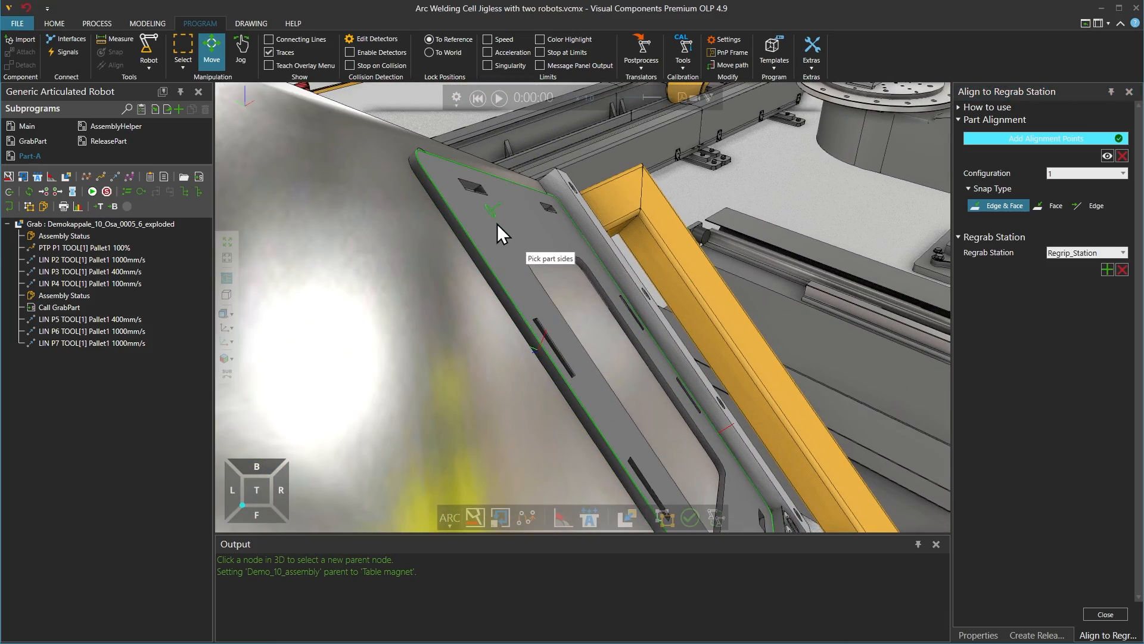
pyautogui.moveTo(497, 224); pyautogui.dragTo(525, 254, button='right')
pyautogui.scroll(3, 336, 179)
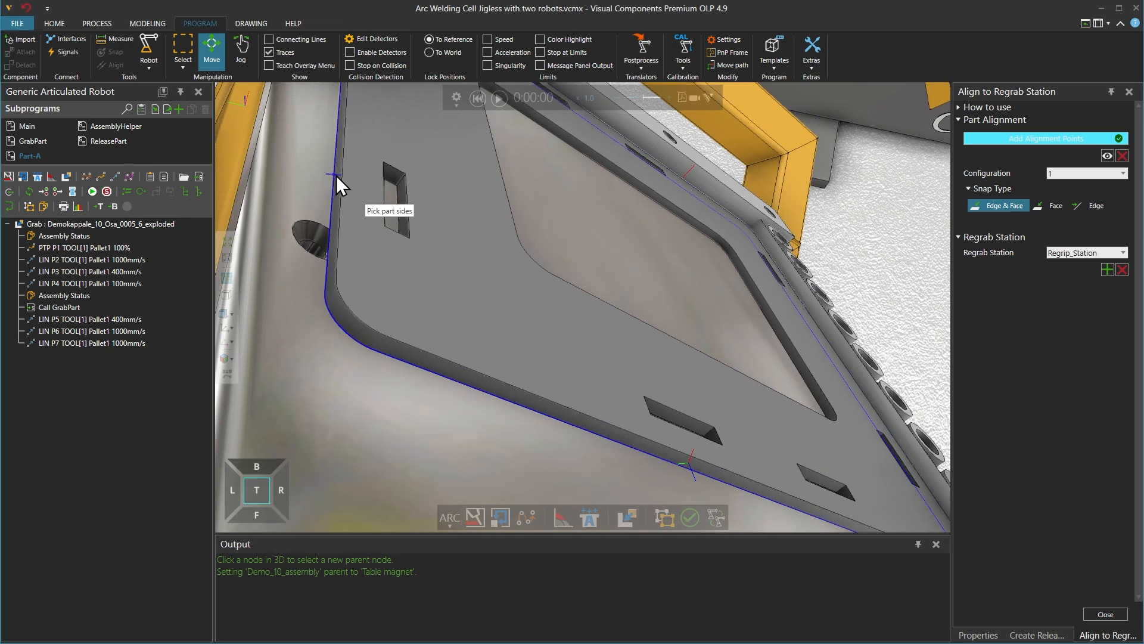
pyautogui.moveTo(365, 175); pyautogui.dragTo(373, 177, button='right')
pyautogui.click(315, 216)
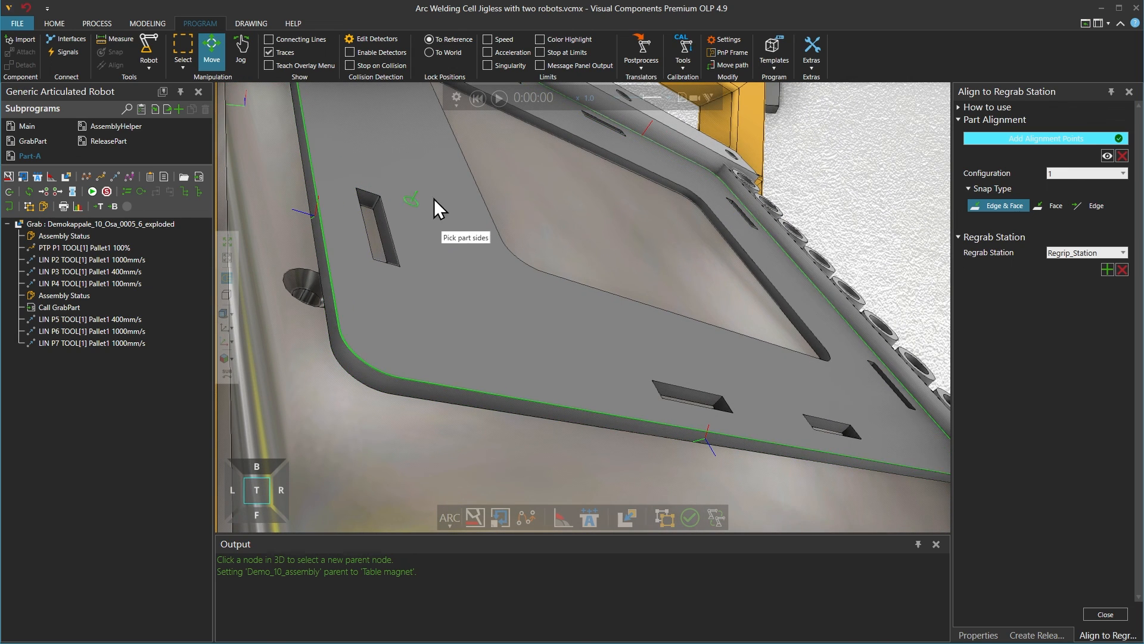
pyautogui.click(1095, 138)
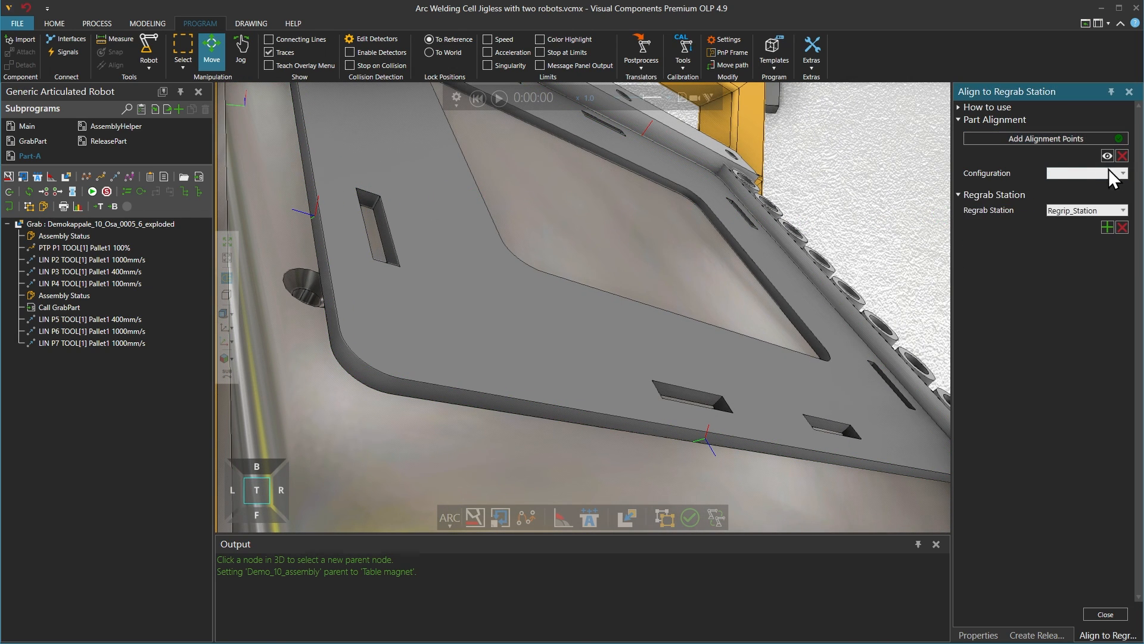
# Align the plate to the regrab station using configuration 2 and restore the saved view named View.
pyautogui.click(1110, 172)
pyautogui.click(1118, 199)
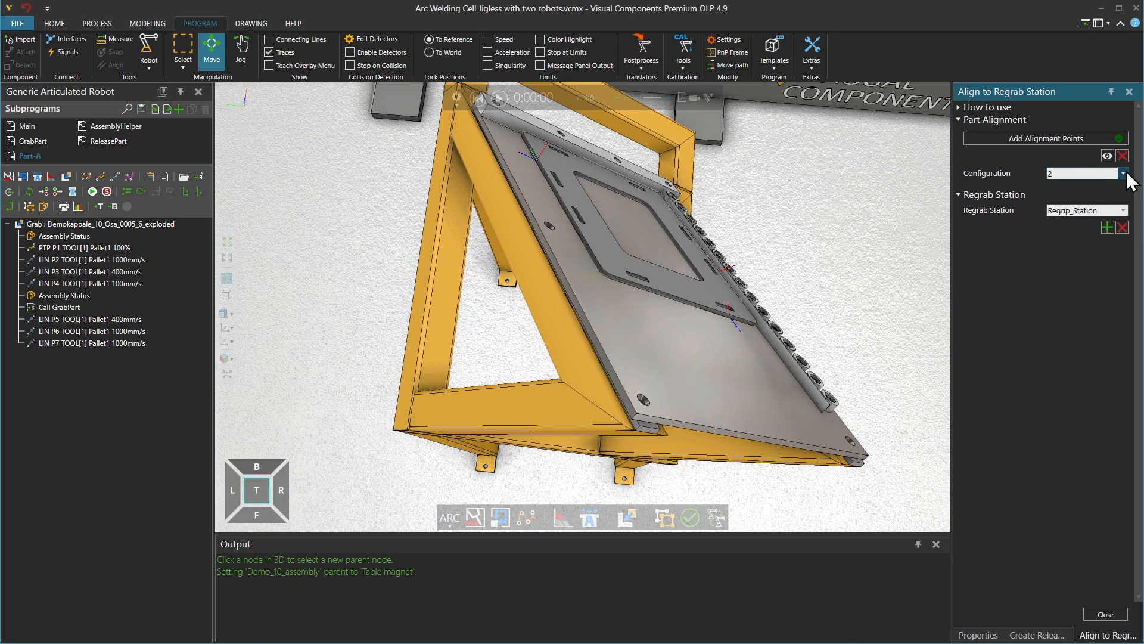
pyautogui.click(229, 358)
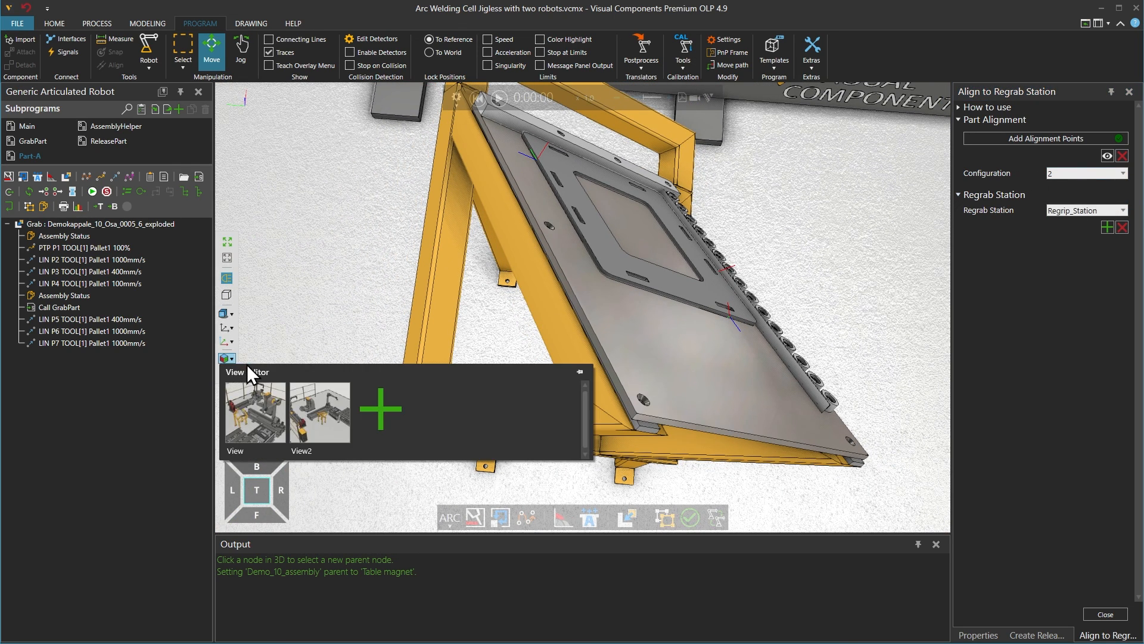
pyautogui.click(248, 399)
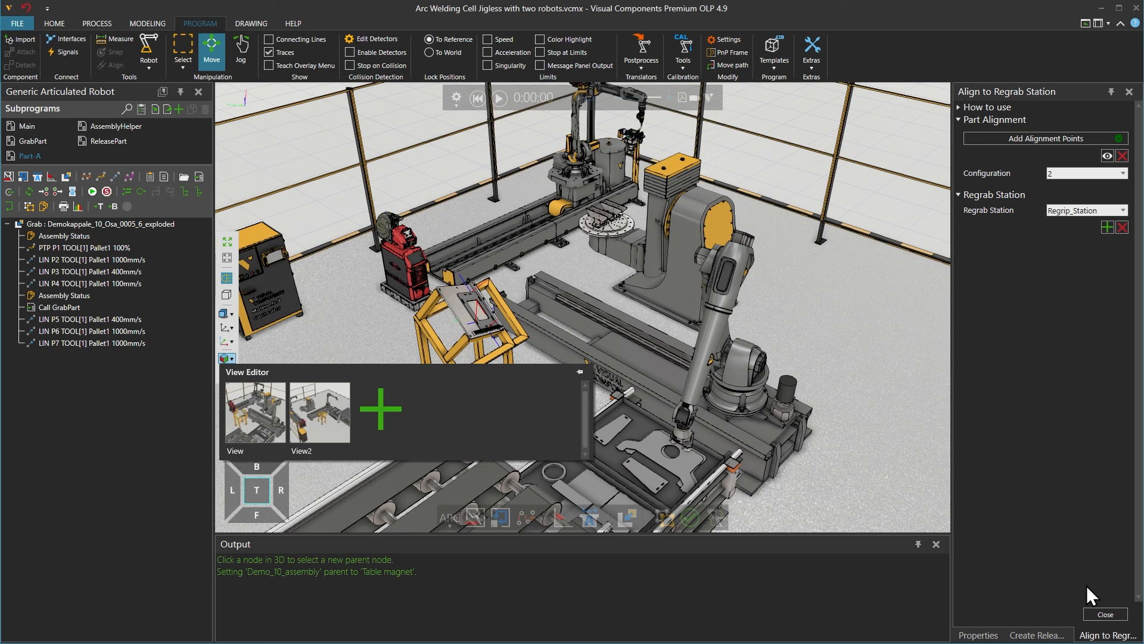
# Finish the regrab alignment, save the current part and robot positions, and create the release statement.
pyautogui.click(1106, 614)
pyautogui.click(1079, 635)
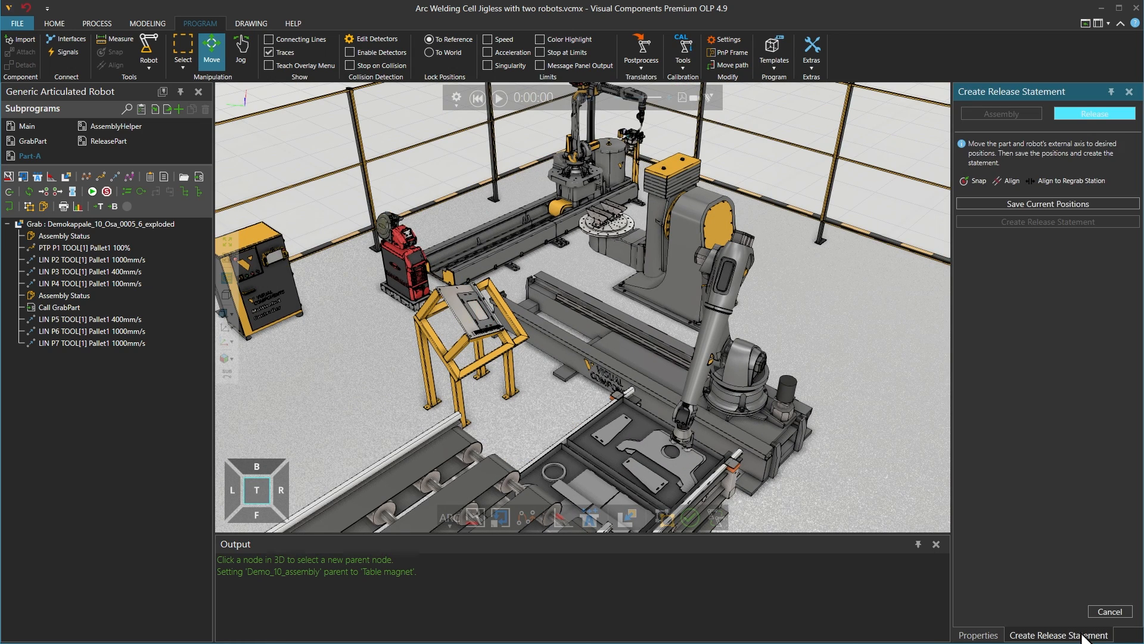
pyautogui.click(1072, 206)
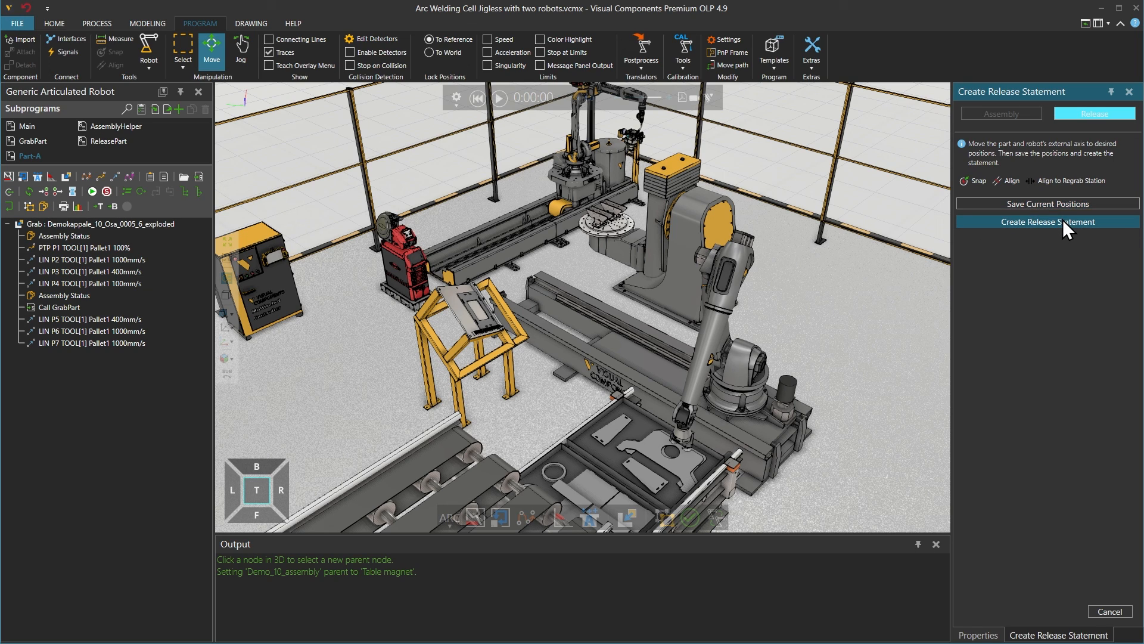
pyautogui.click(1063, 221)
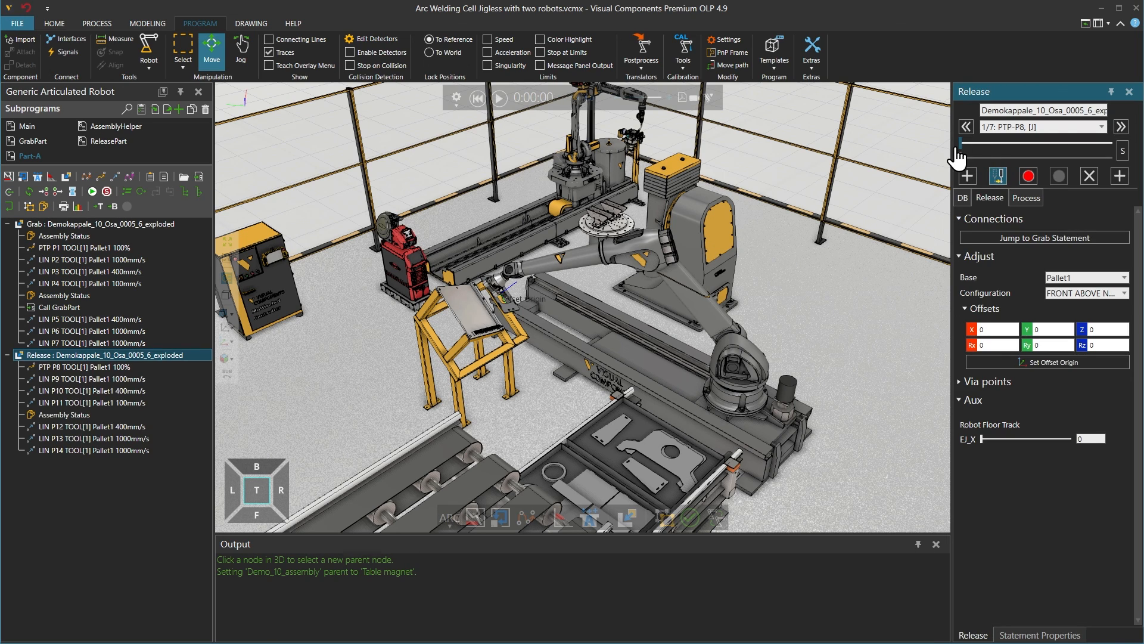
# Step through the release to point P12 and add a Call statement at the Release Point that runs the ReleasePart routine.
pyautogui.moveTo(962, 144); pyautogui.dragTo(1062, 146)
pyautogui.click(1028, 197)
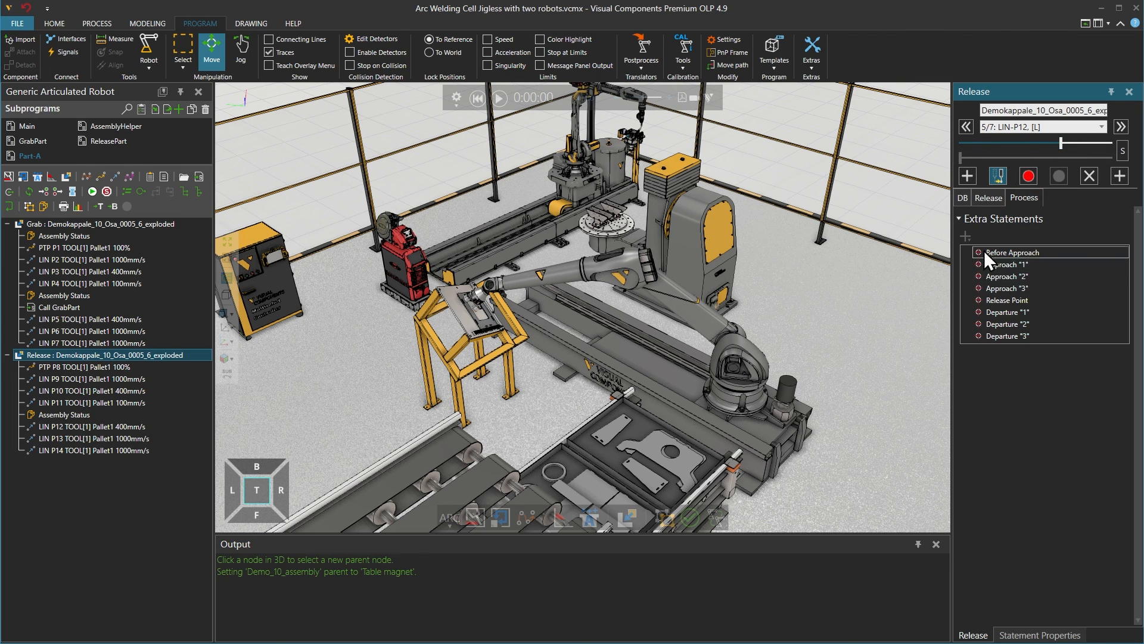
pyautogui.click(996, 301)
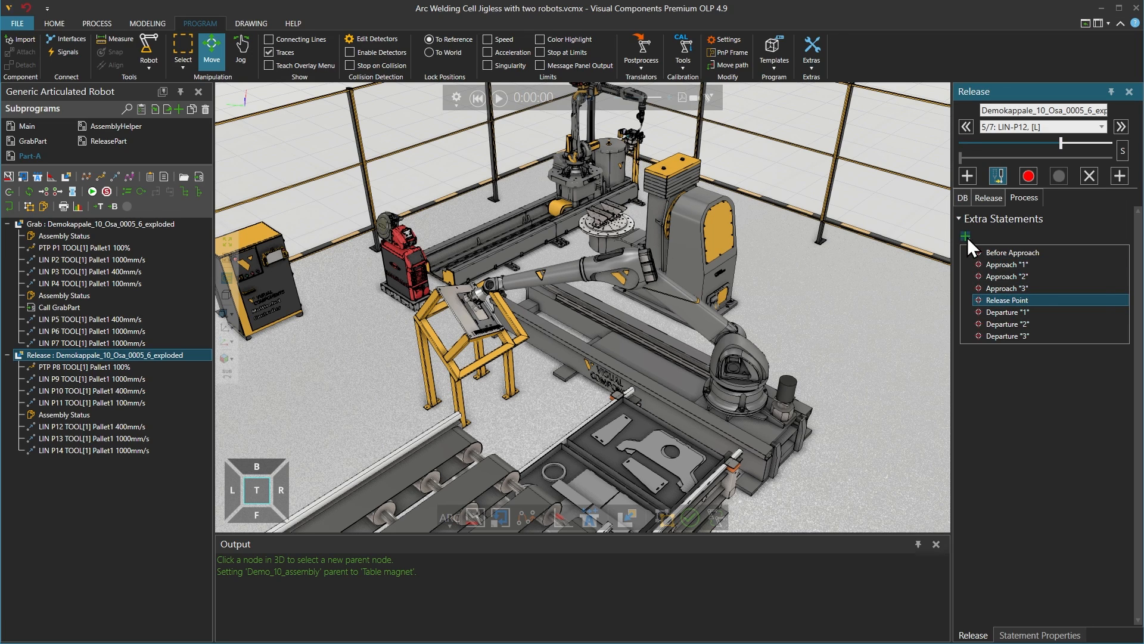
pyautogui.click(966, 236)
pyautogui.click(985, 249)
pyautogui.click(1012, 313)
pyautogui.click(1067, 387)
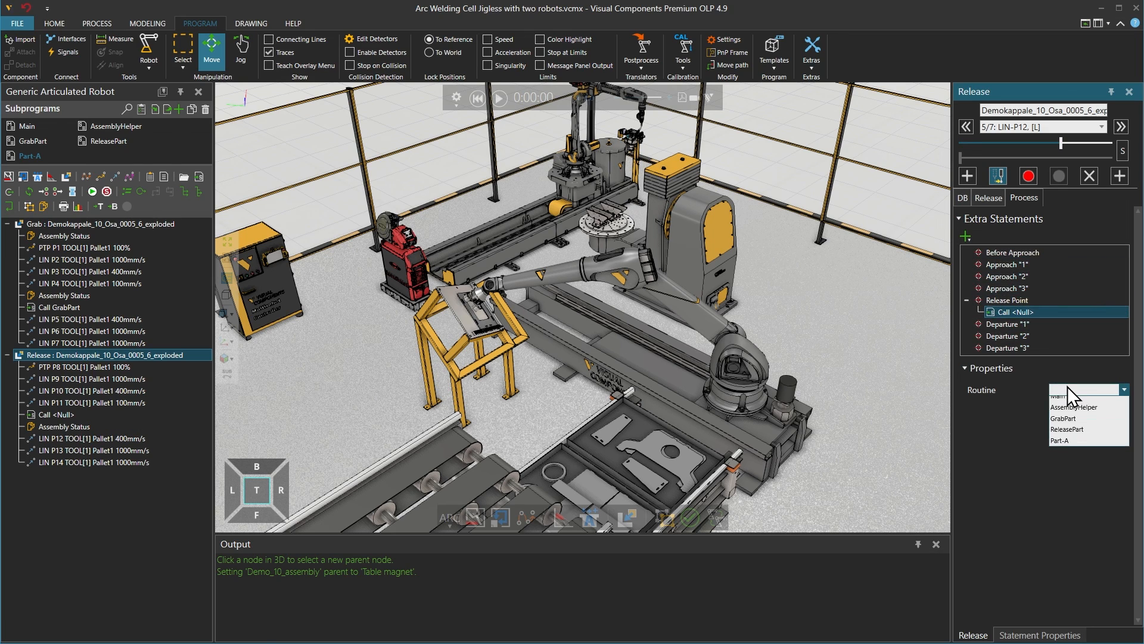
pyautogui.click(1072, 435)
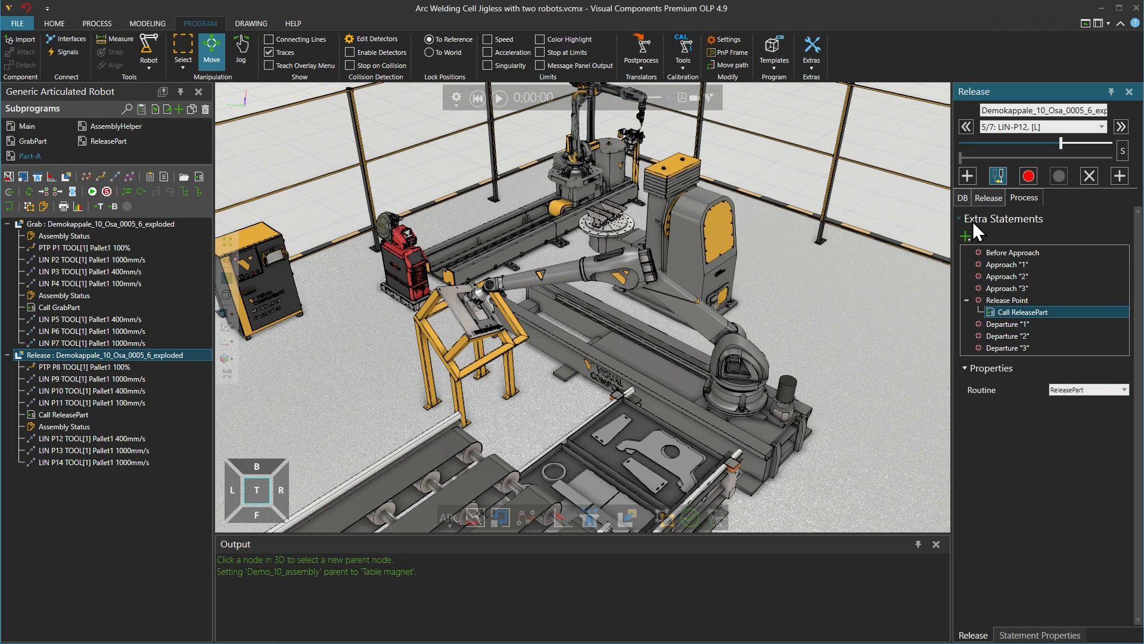
# Move the robot to release point P11 and set the release offsets to X 30, Y -30 and Z 10.
pyautogui.click(986, 197)
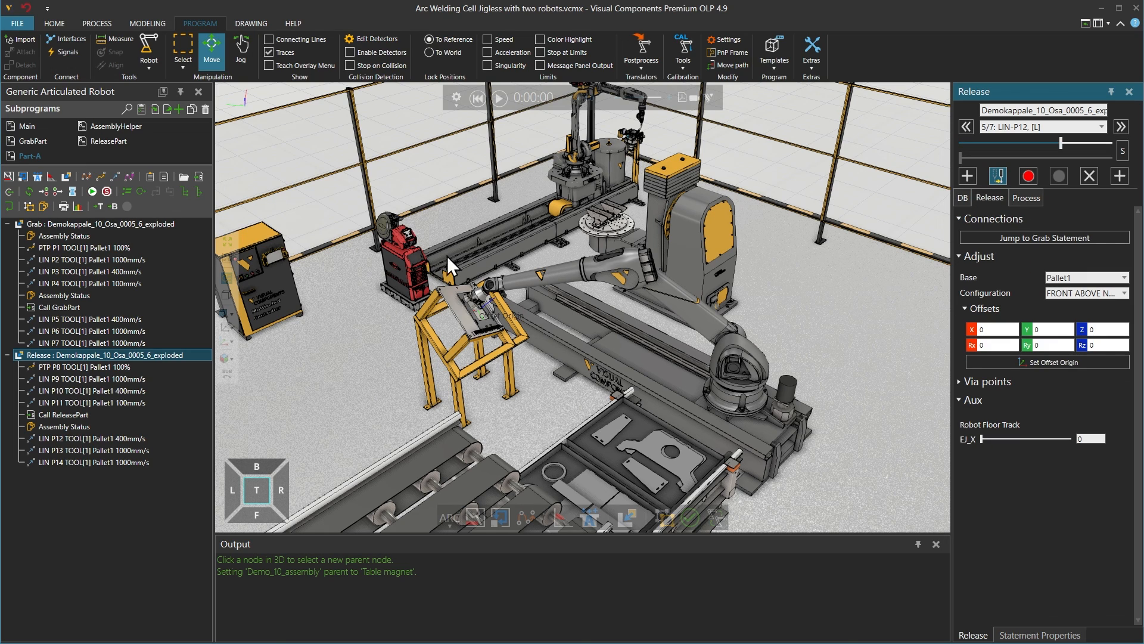
pyautogui.scroll(5, 434, 276)
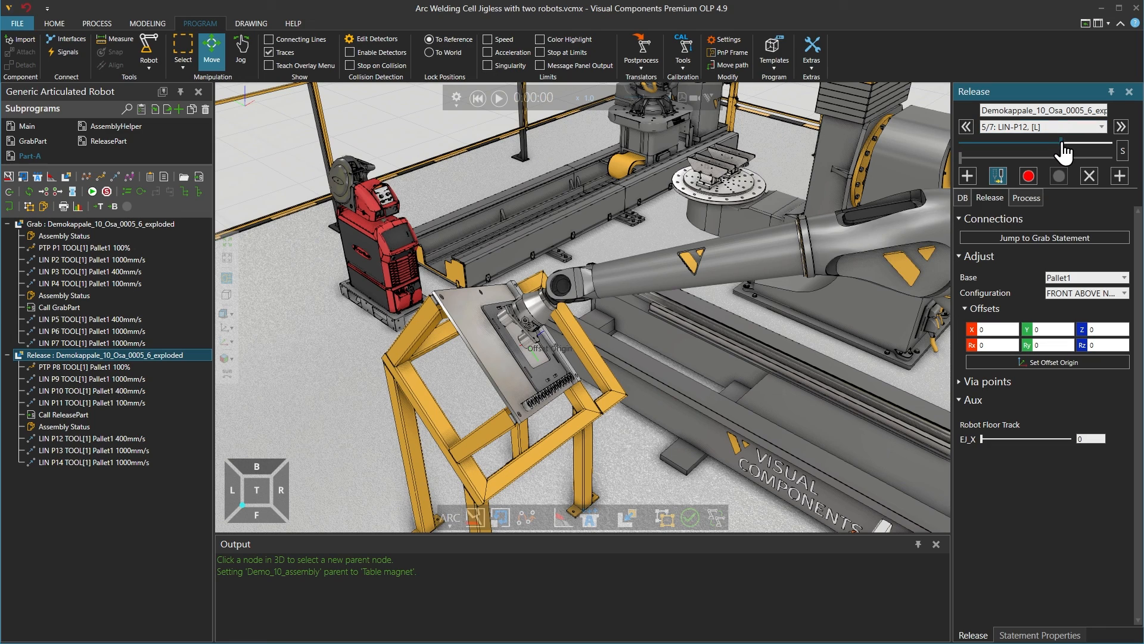
pyautogui.moveTo(1062, 146); pyautogui.dragTo(1036, 147)
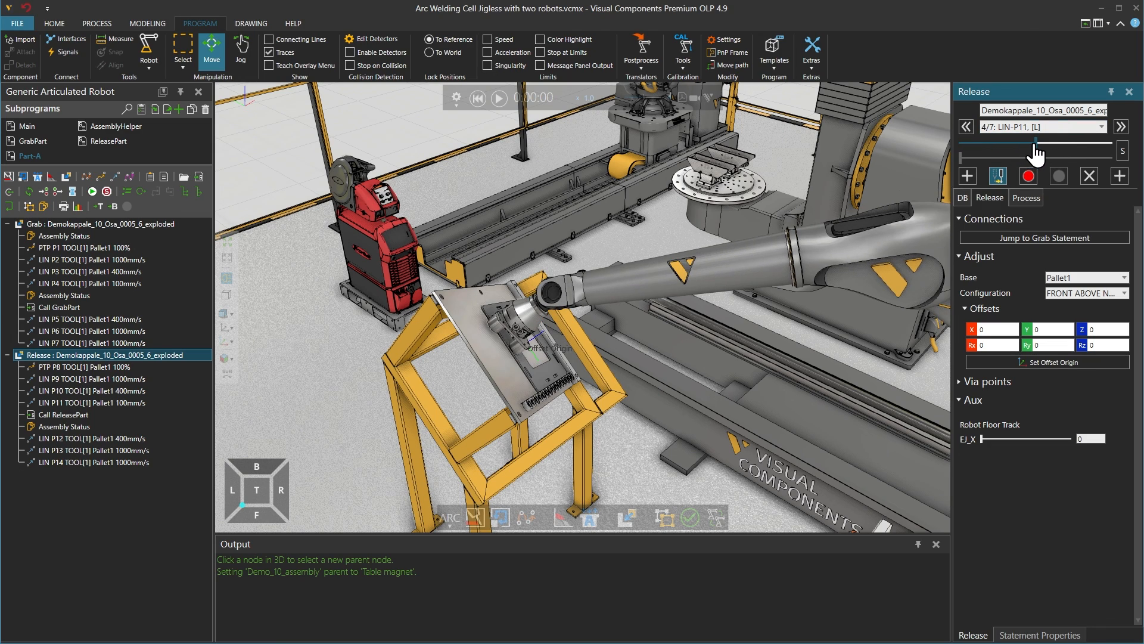
pyautogui.moveTo(634, 235)
pyautogui.mouseDown(button='right')
pyautogui.moveTo(613, 233)
pyautogui.moveTo(627, 234)
pyautogui.mouseUp(button='right')
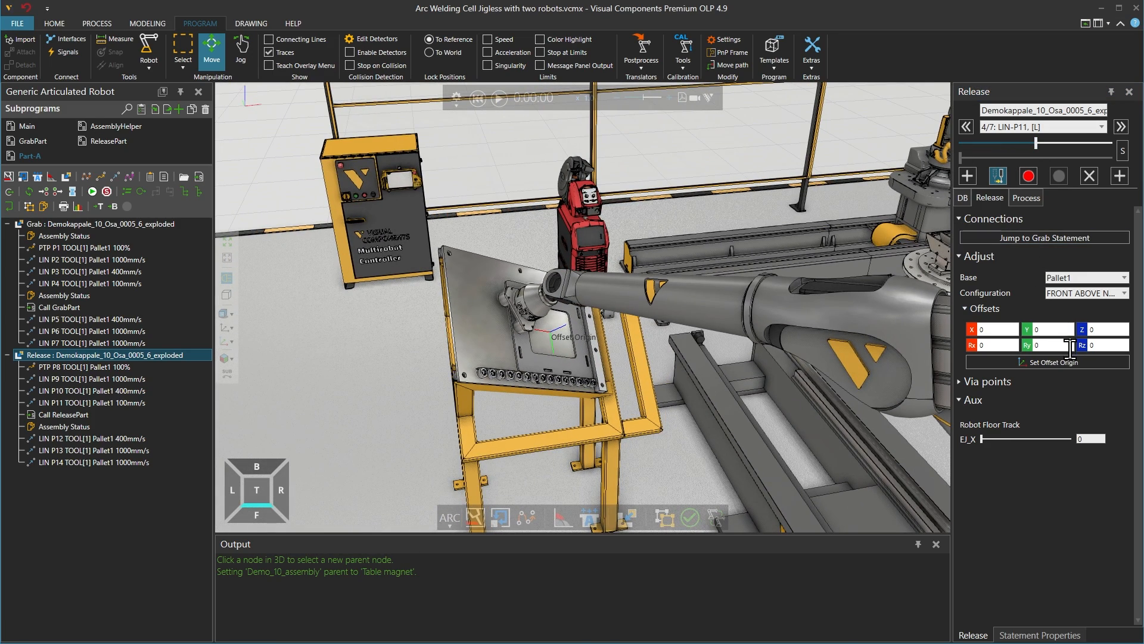
pyautogui.click(994, 329)
pyautogui.write('20')
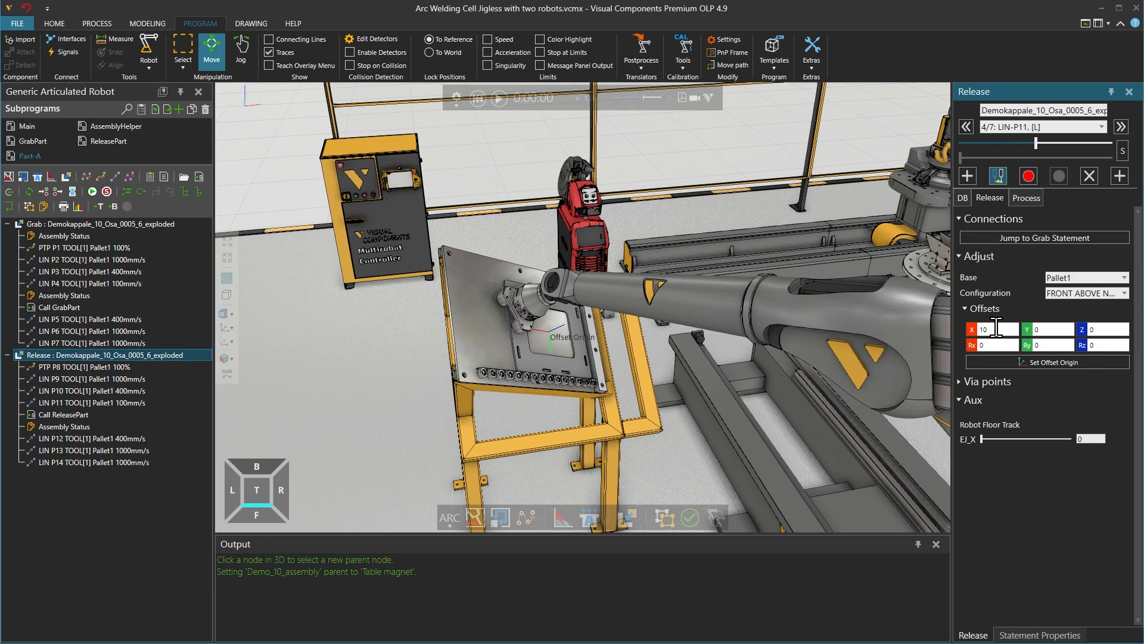
pyautogui.scroll(1, 996, 327)
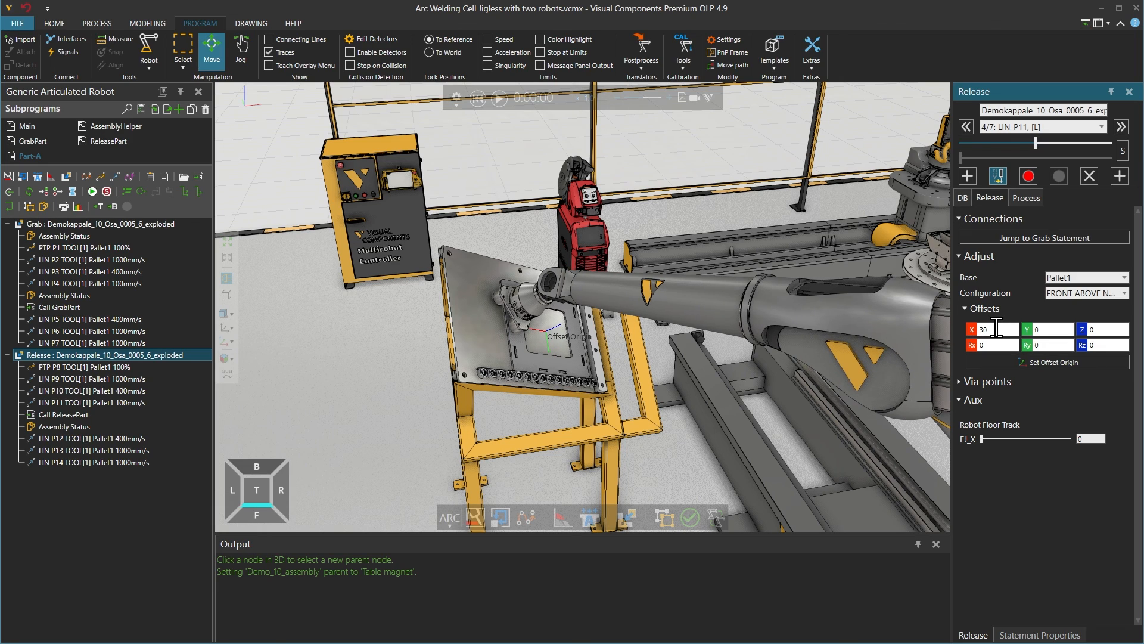
pyautogui.click(1049, 328)
pyautogui.scroll(-1, 1050, 327)
pyautogui.scroll(-2, 1052, 327)
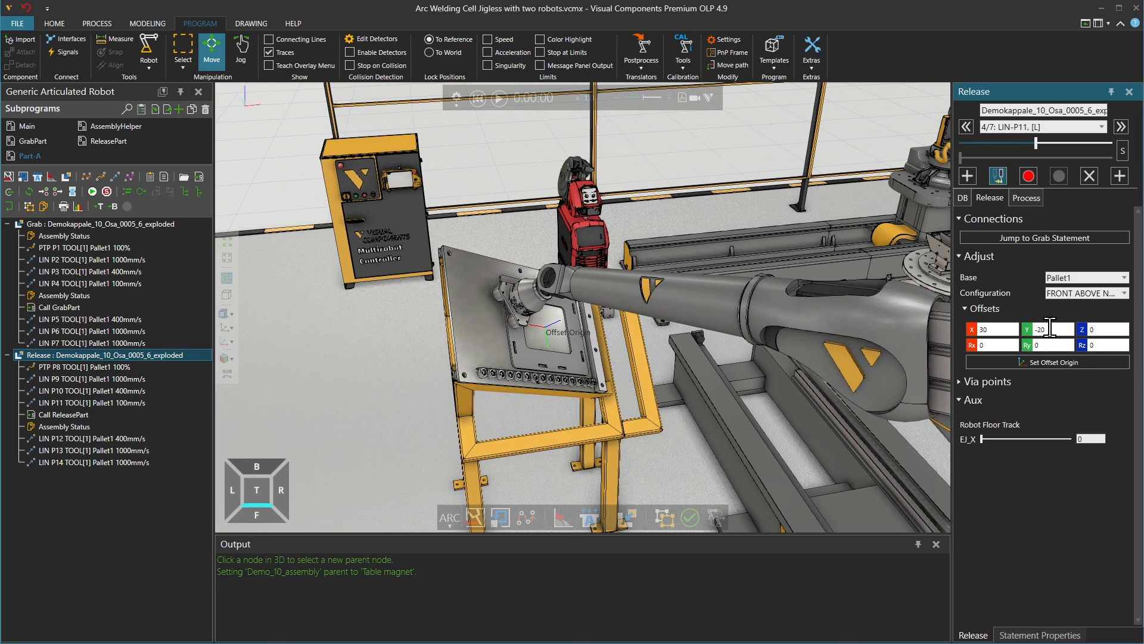
pyautogui.click(1111, 326)
pyautogui.scroll(1, 1110, 327)
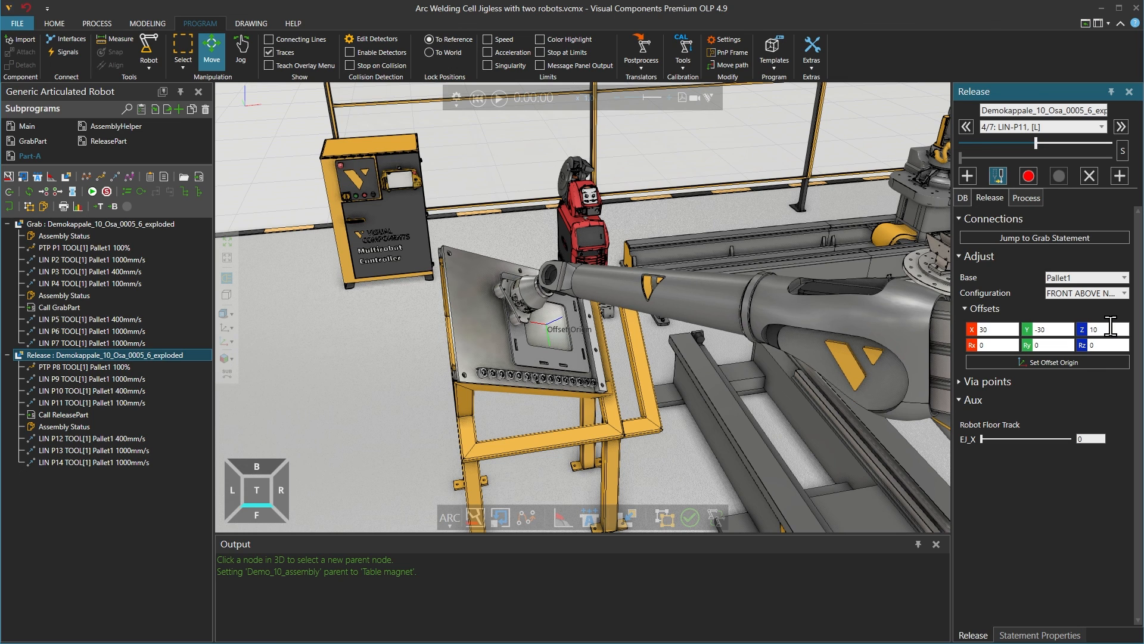
pyautogui.click(1057, 306)
# Set the release's robot floor track EJ_X to about 972.4 and save the release settings as a template named DropToRegrab.
pyautogui.scroll(-5, 653, 337)
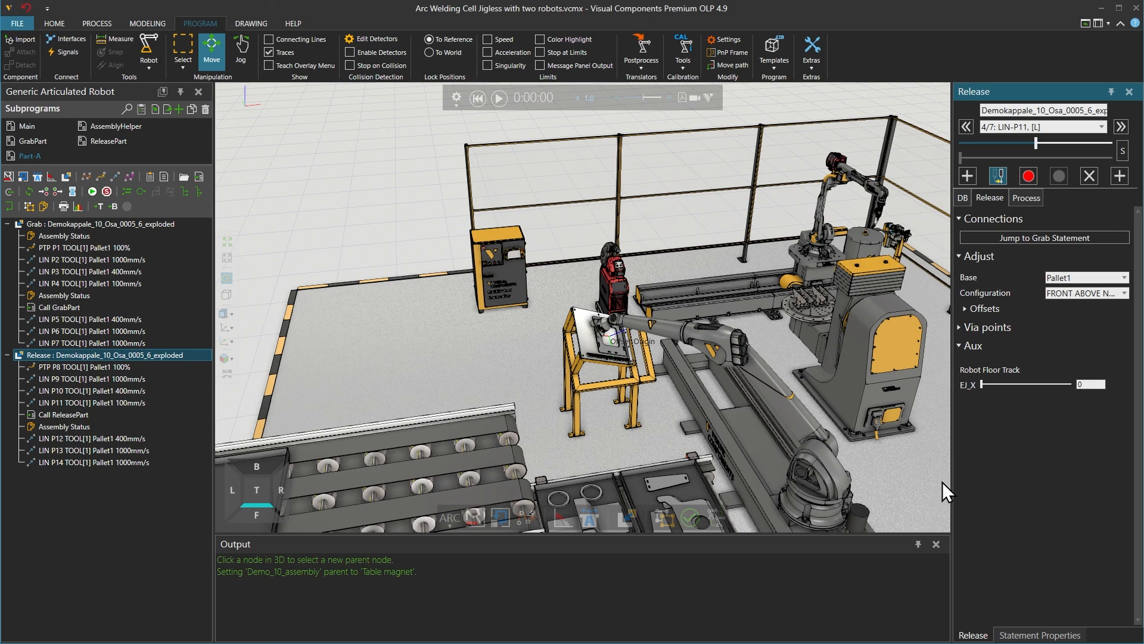
pyautogui.moveTo(984, 385); pyautogui.dragTo(1010, 385)
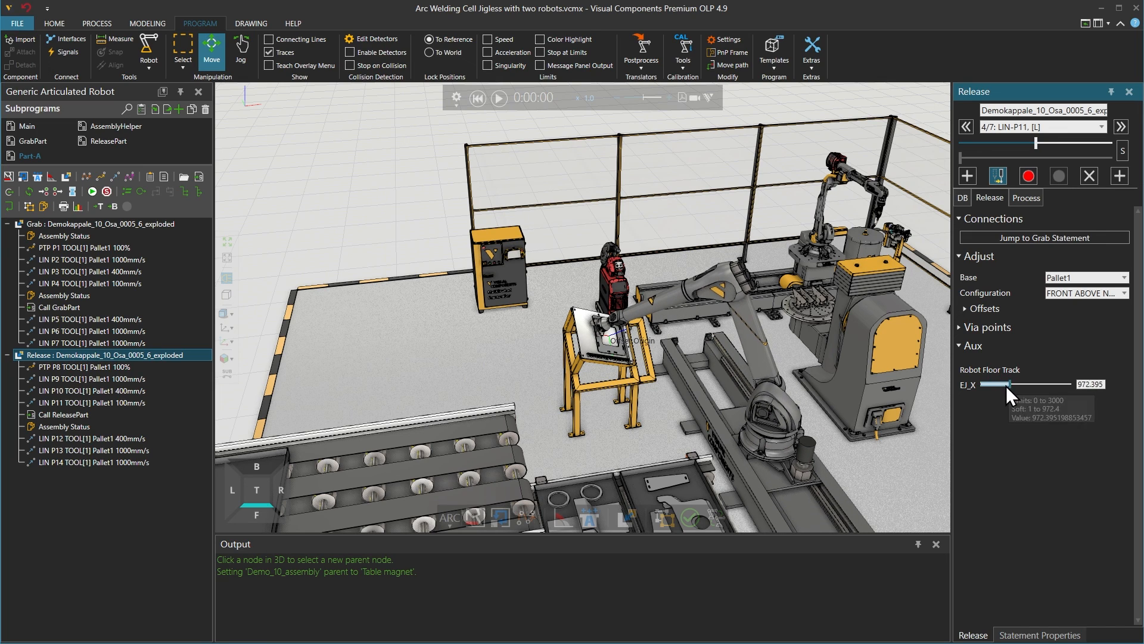
pyautogui.click(964, 196)
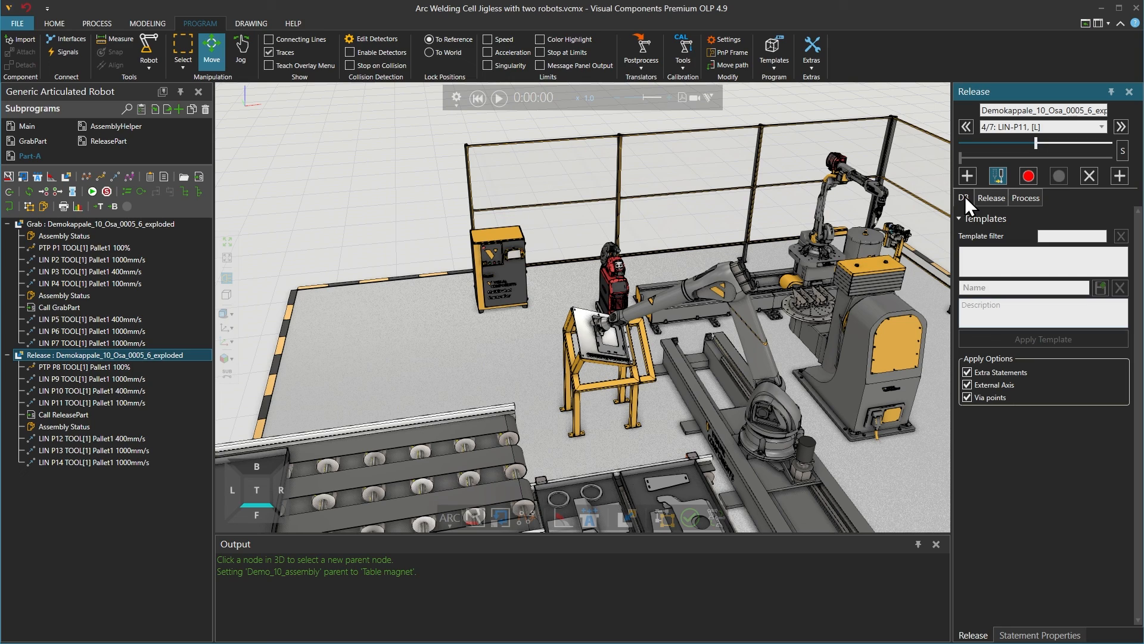
pyautogui.click(1007, 279)
pyautogui.write('DropToRegrab')
pyautogui.click(1104, 287)
# Move the robot to the last release point, P14, and create a new grab statement on the plate lying on the regrab table.
pyautogui.click(998, 196)
pyautogui.moveTo(1034, 146); pyautogui.dragTo(1111, 144)
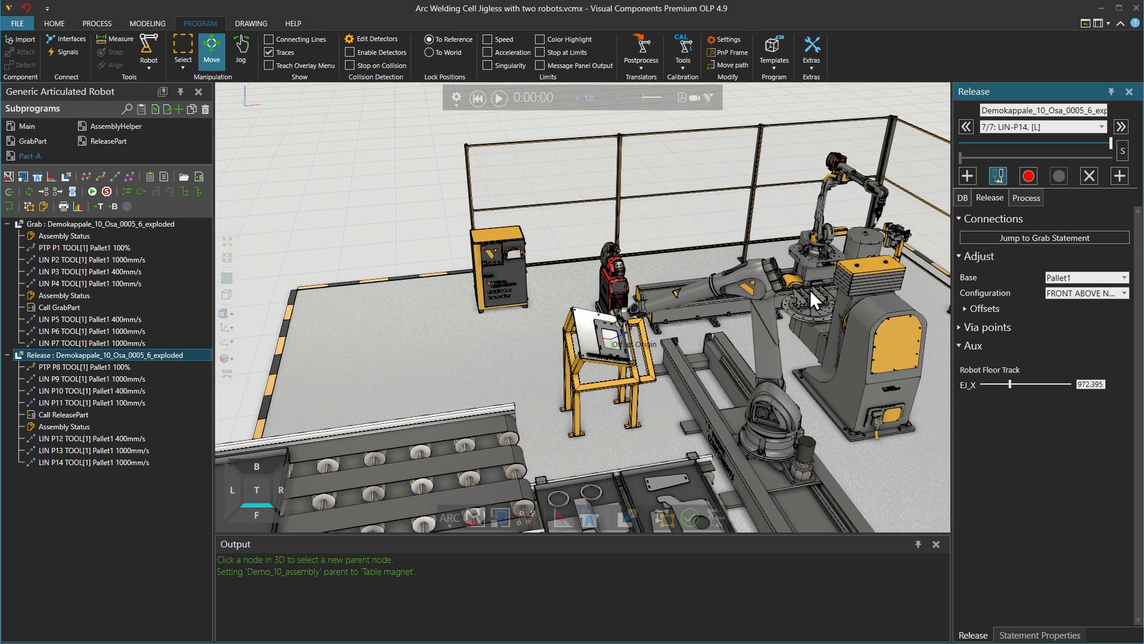
pyautogui.scroll(3, 823, 288)
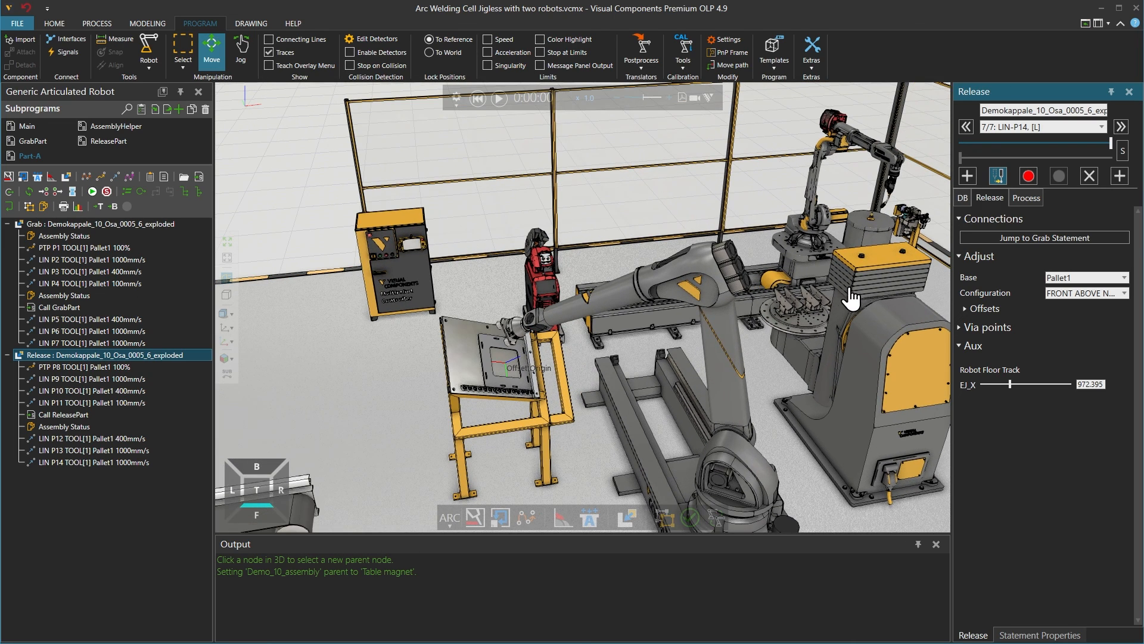
pyautogui.click(629, 520)
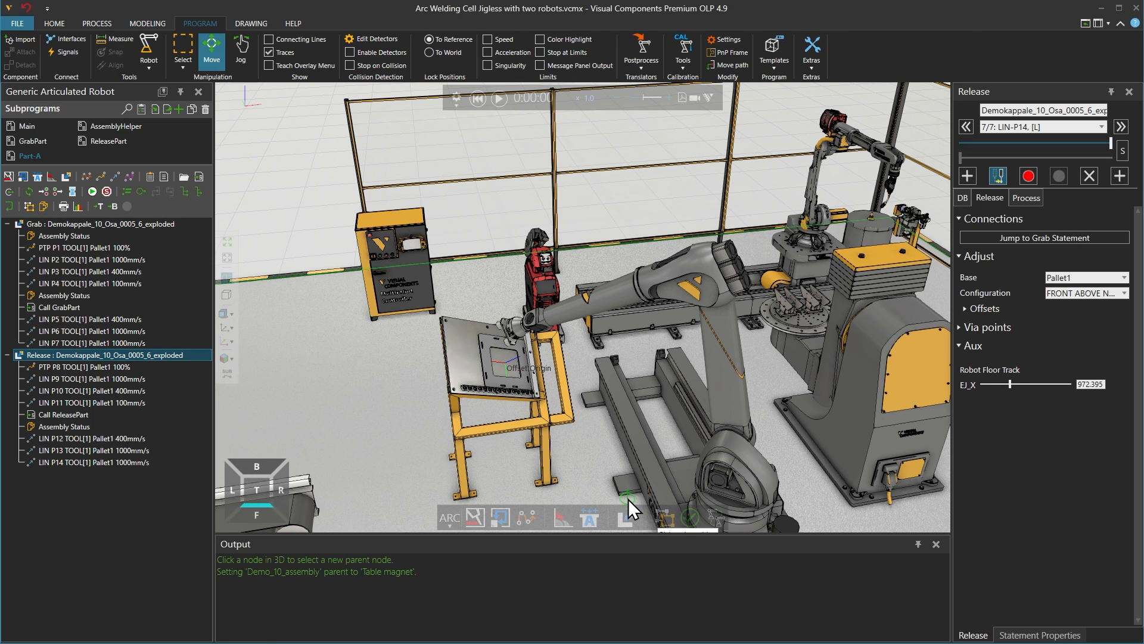
pyautogui.click(489, 345)
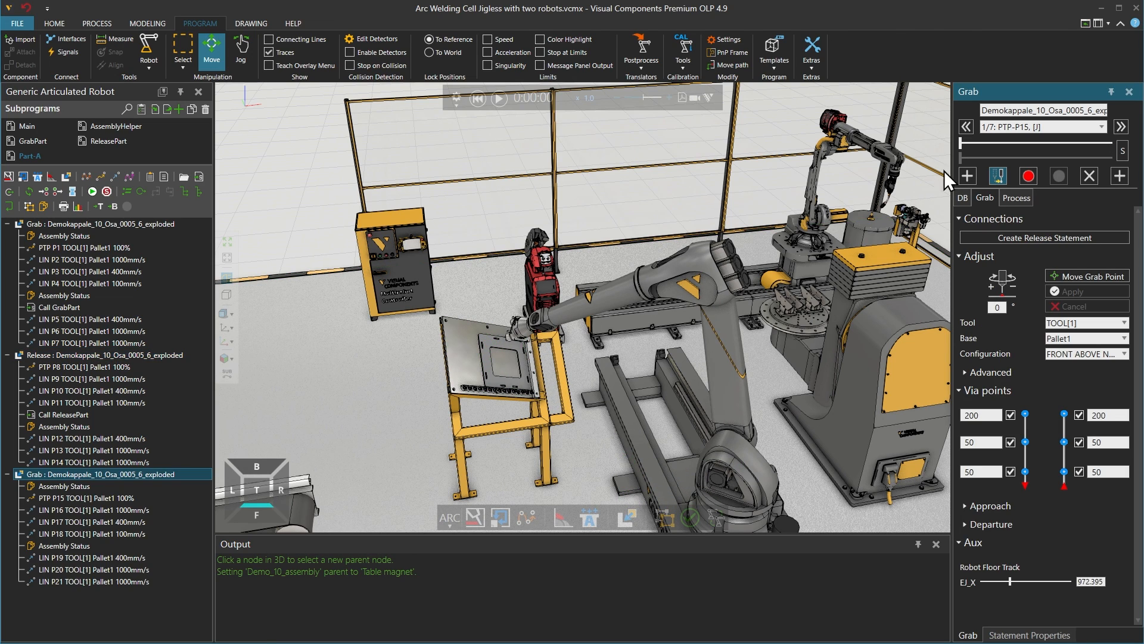
# Step through the new grab to point P21 and add a Call statement at its Grab Point that runs the GrabPart routine.
pyautogui.moveTo(965, 152); pyautogui.dragTo(1110, 152)
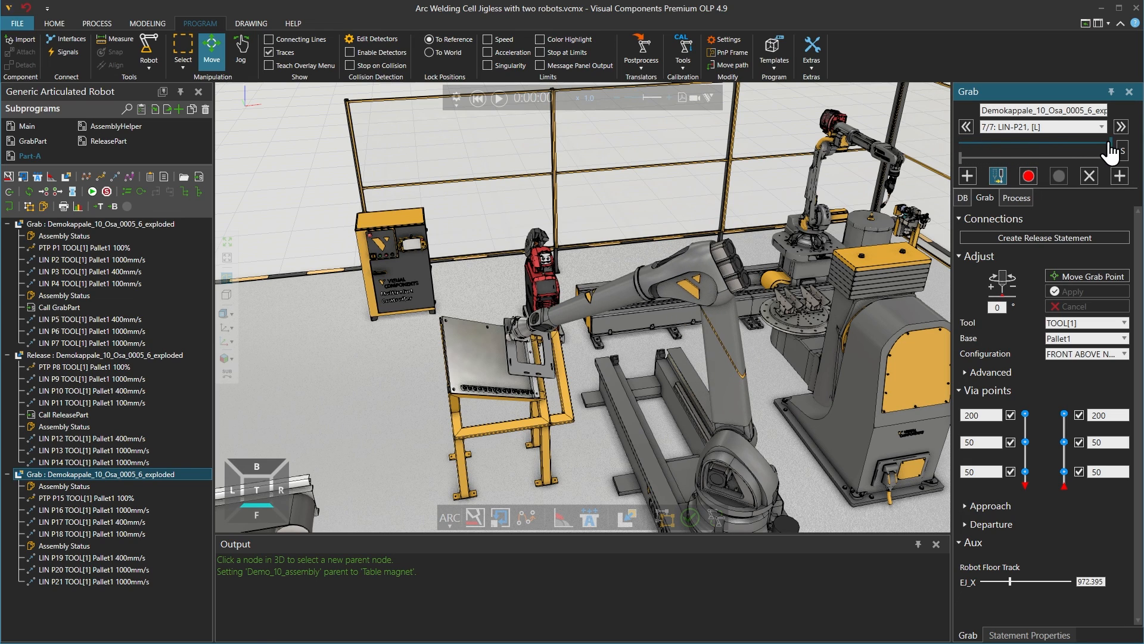
pyautogui.click(1016, 198)
pyautogui.click(965, 236)
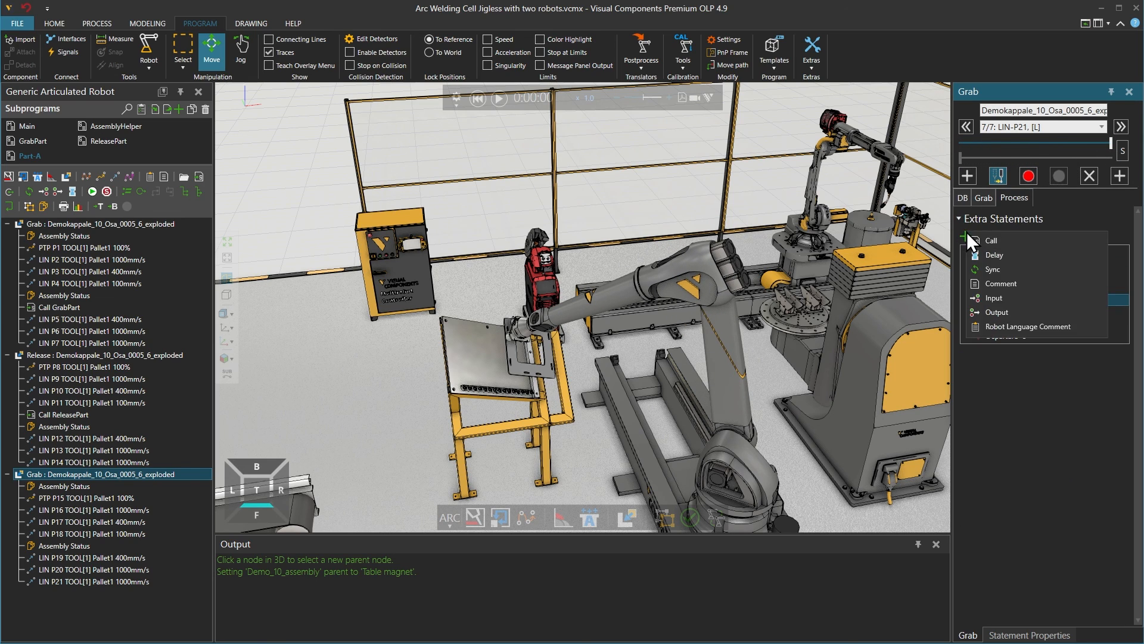
pyautogui.click(996, 244)
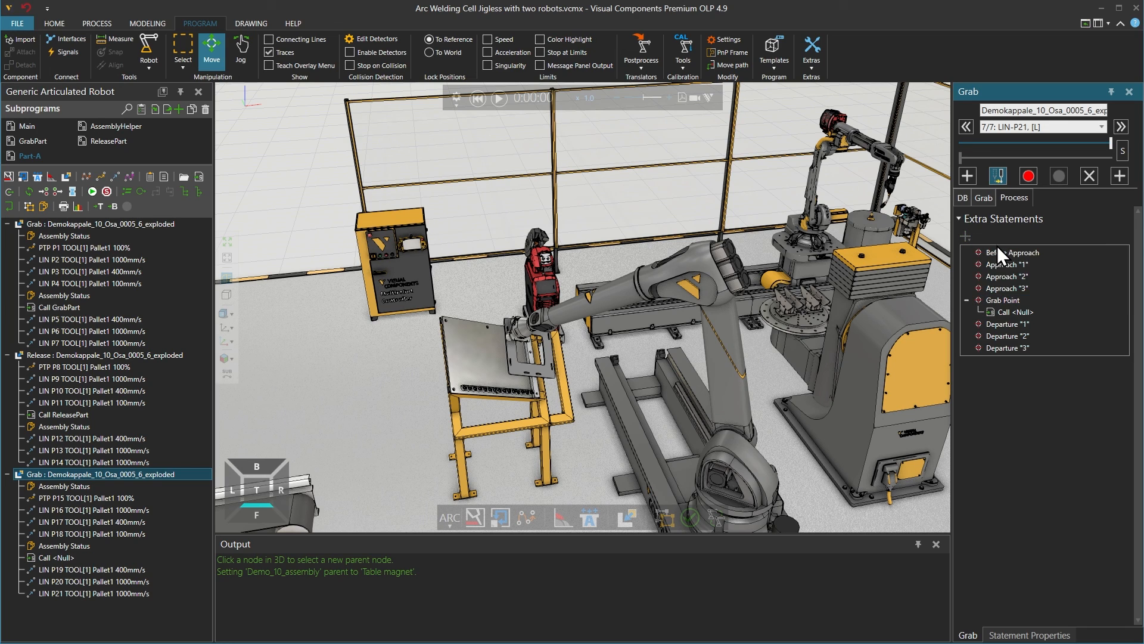
pyautogui.click(1007, 311)
pyautogui.click(1088, 390)
pyautogui.click(1063, 425)
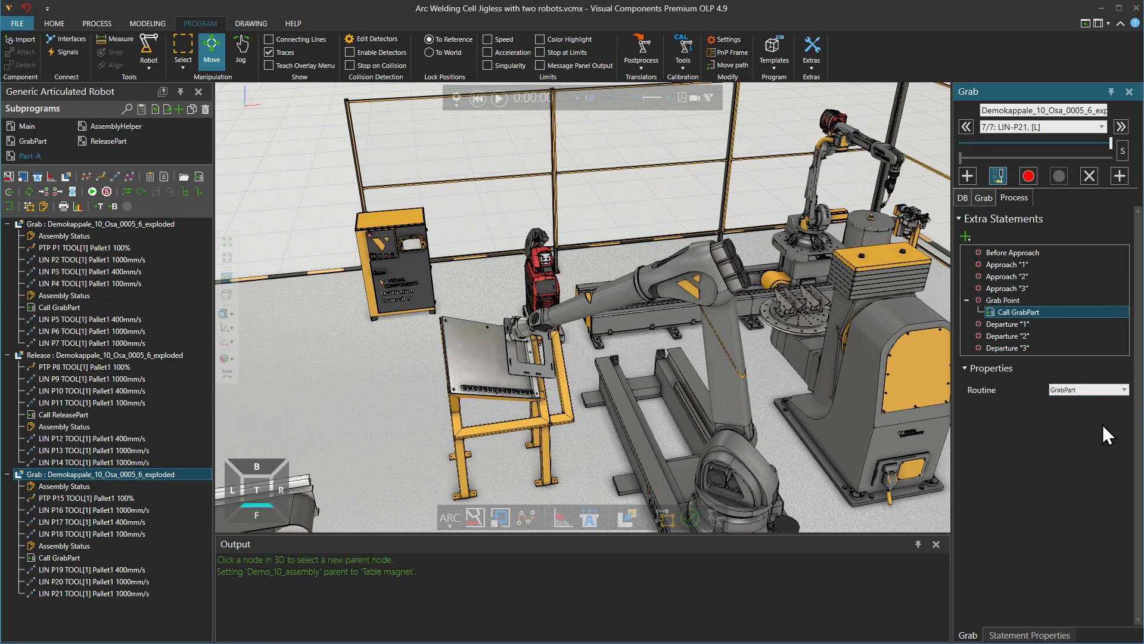
# Save the regrab-table grab settings as a new template named PickFromRegrab.
pyautogui.click(984, 199)
pyautogui.click(964, 198)
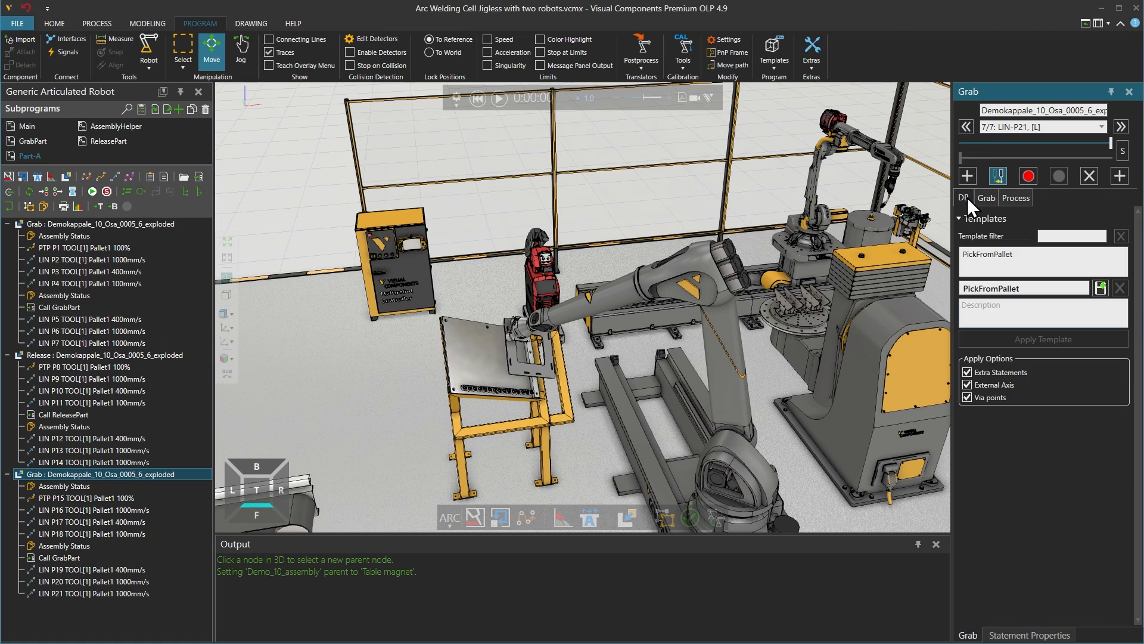
pyautogui.moveTo(1060, 287); pyautogui.dragTo(953, 281)
pyautogui.write('PickFromRegrab')
pyautogui.press('Return')
# Start an assembly-type release statement from this grab, display the InitStatus assembly state and choose Demo_10_assembly as the target assembly.
pyautogui.click(990, 200)
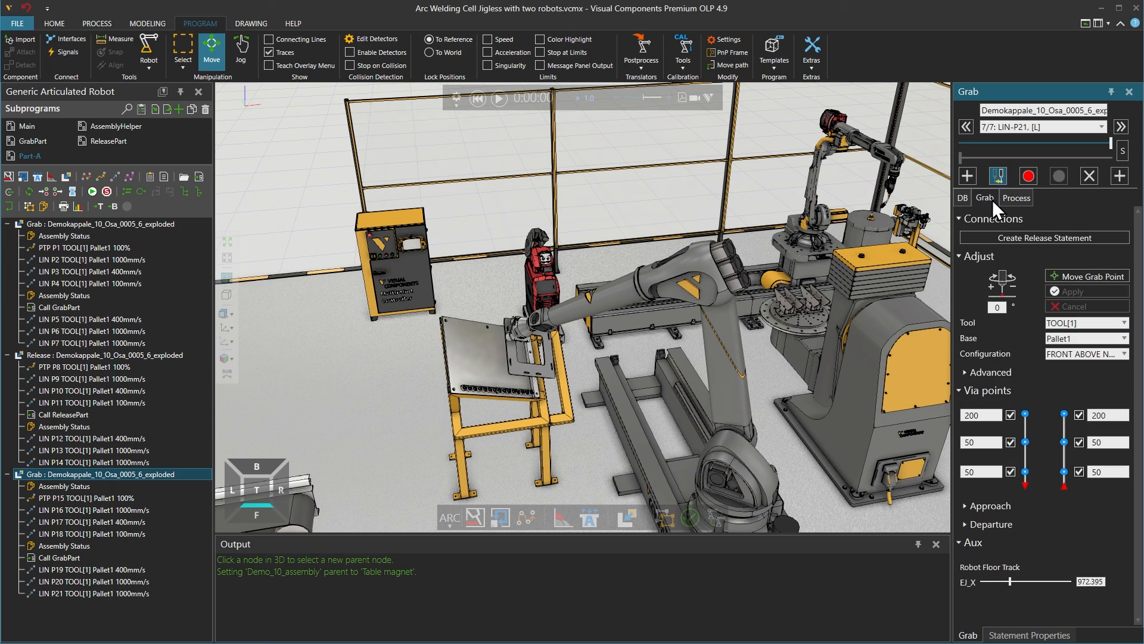
pyautogui.click(1033, 237)
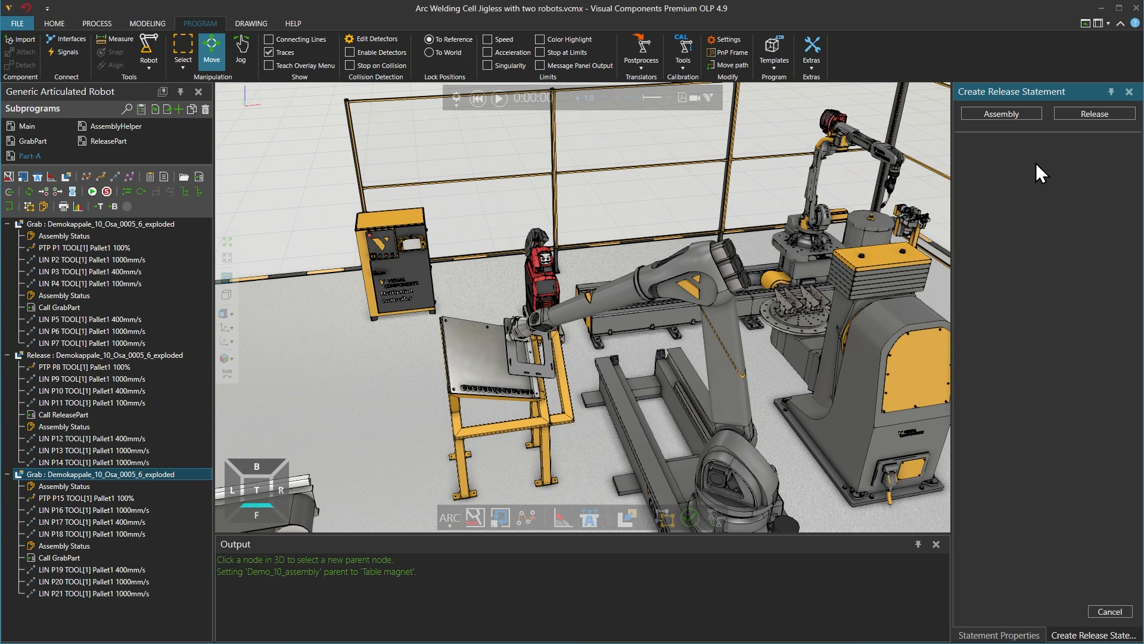
pyautogui.click(1019, 115)
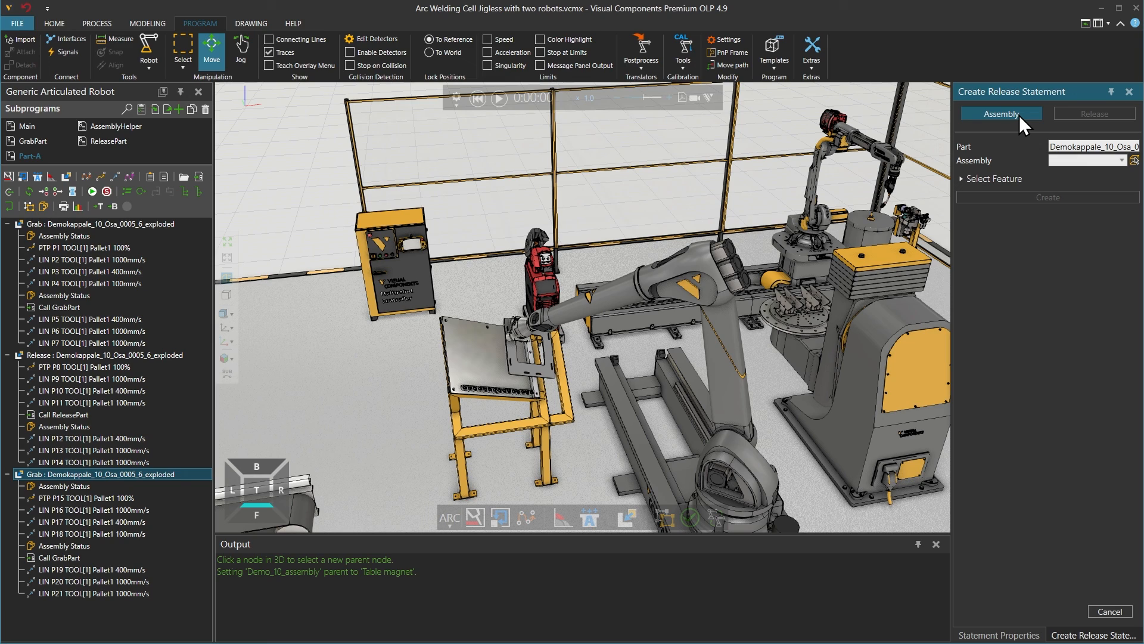
pyautogui.click(1017, 114)
pyautogui.click(115, 126)
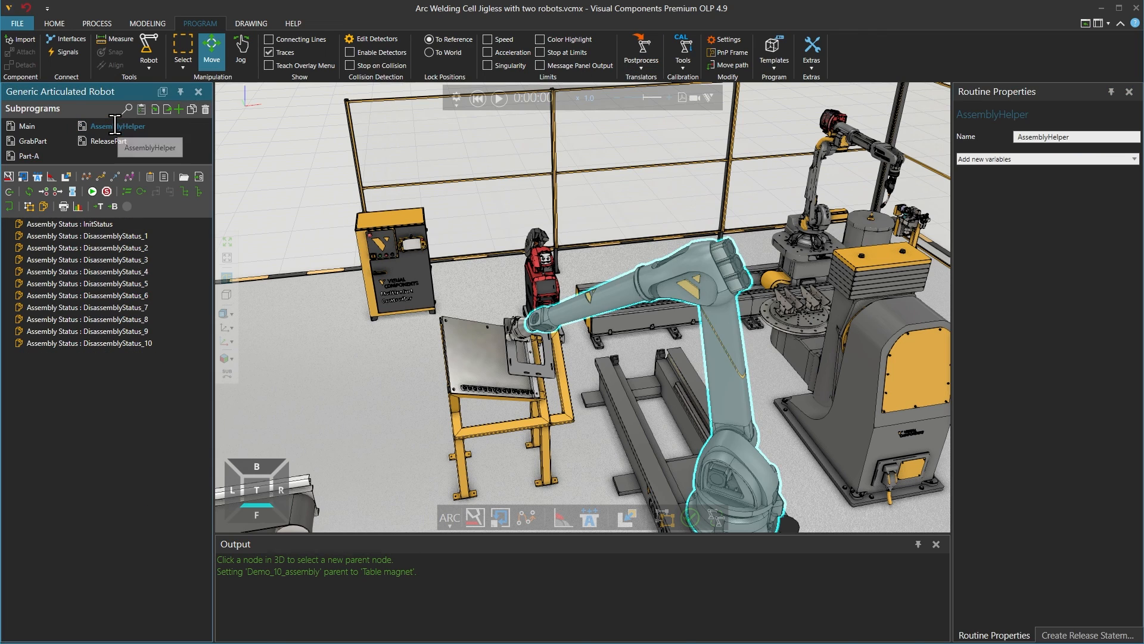
pyautogui.click(116, 225)
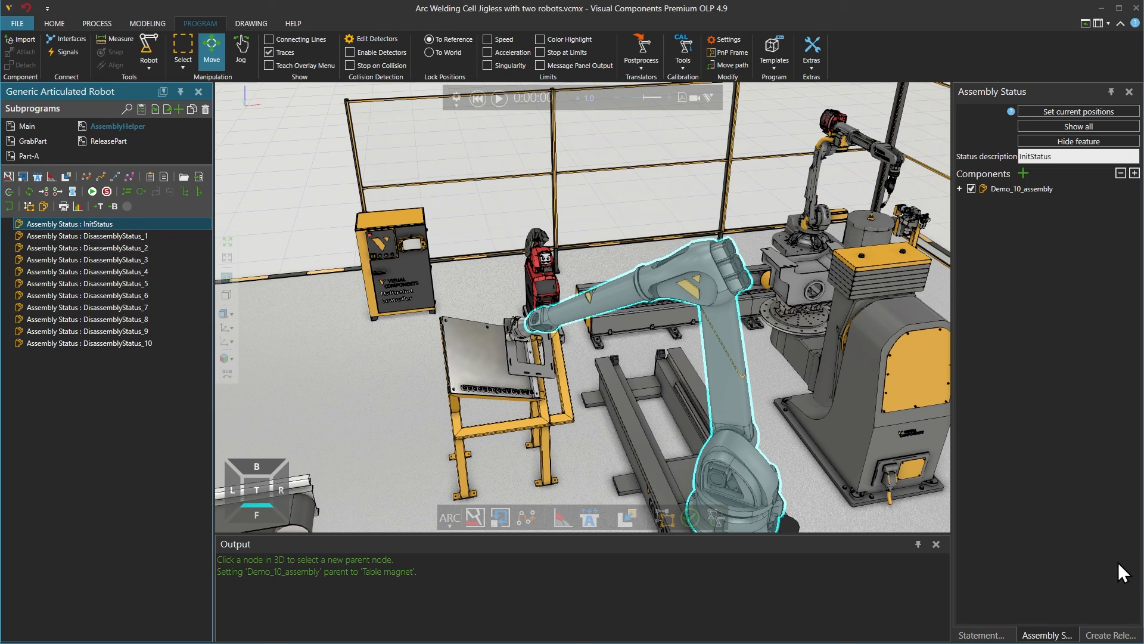
pyautogui.click(1108, 636)
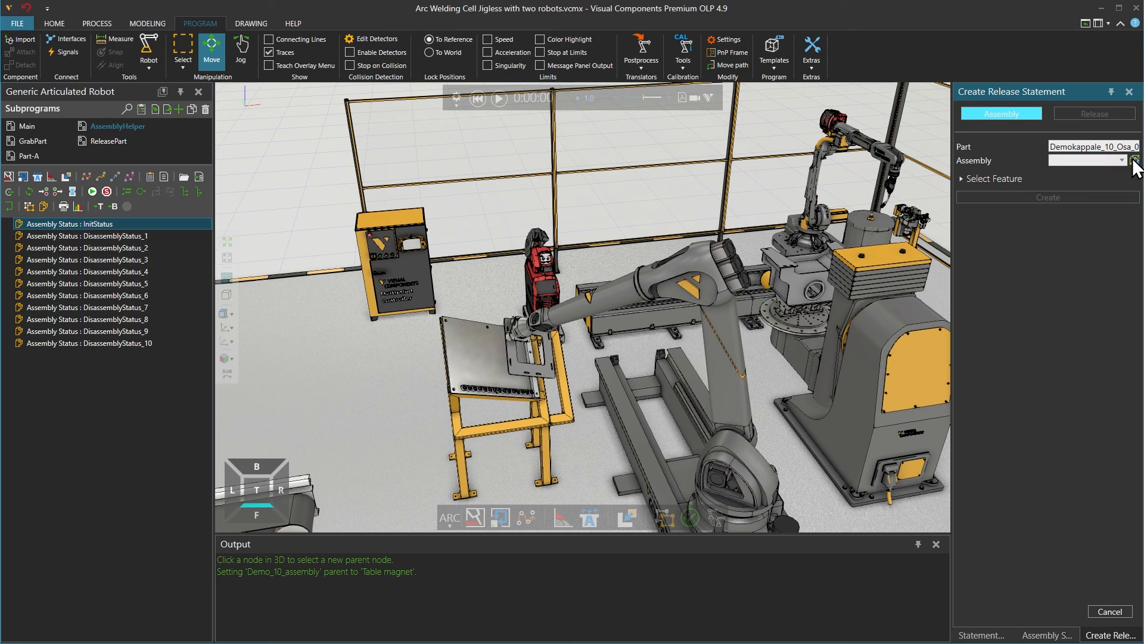
pyautogui.click(1134, 160)
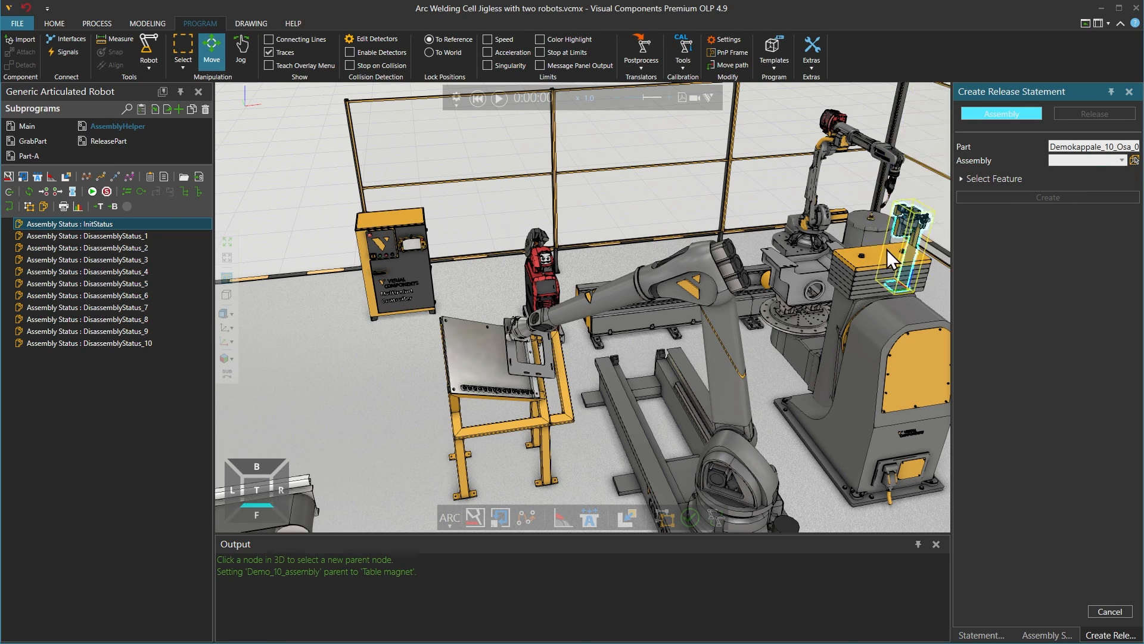
pyautogui.click(796, 275)
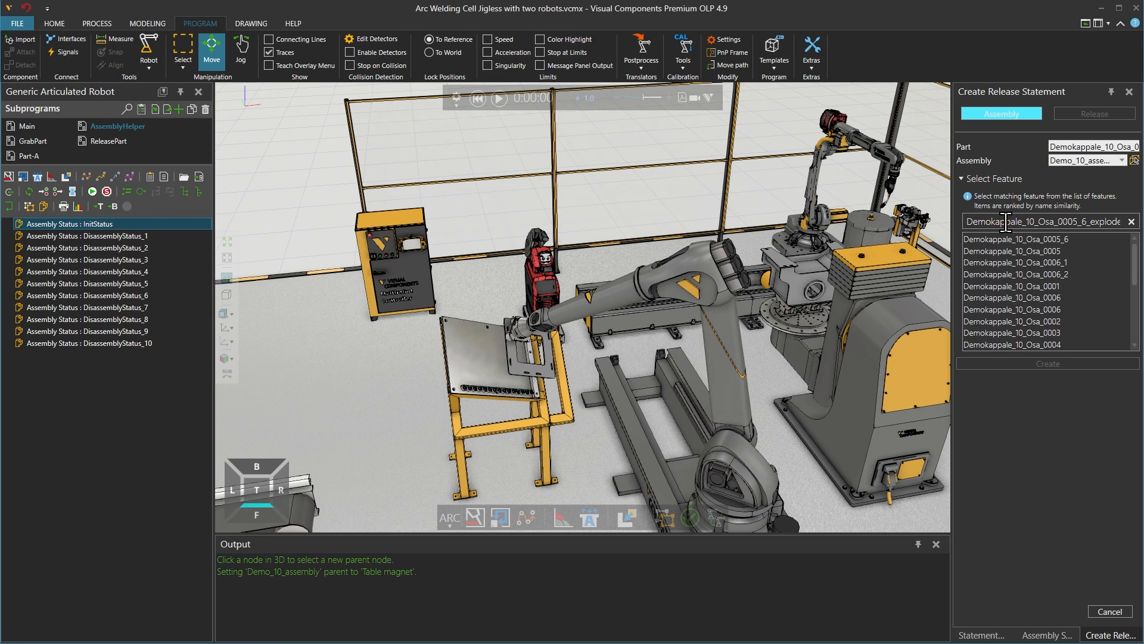
# Match the part to feature Demokappale_10_Osa_0005_6, restore the DisassemblyStatus_10 state and create the release statement.
pyautogui.click(1033, 236)
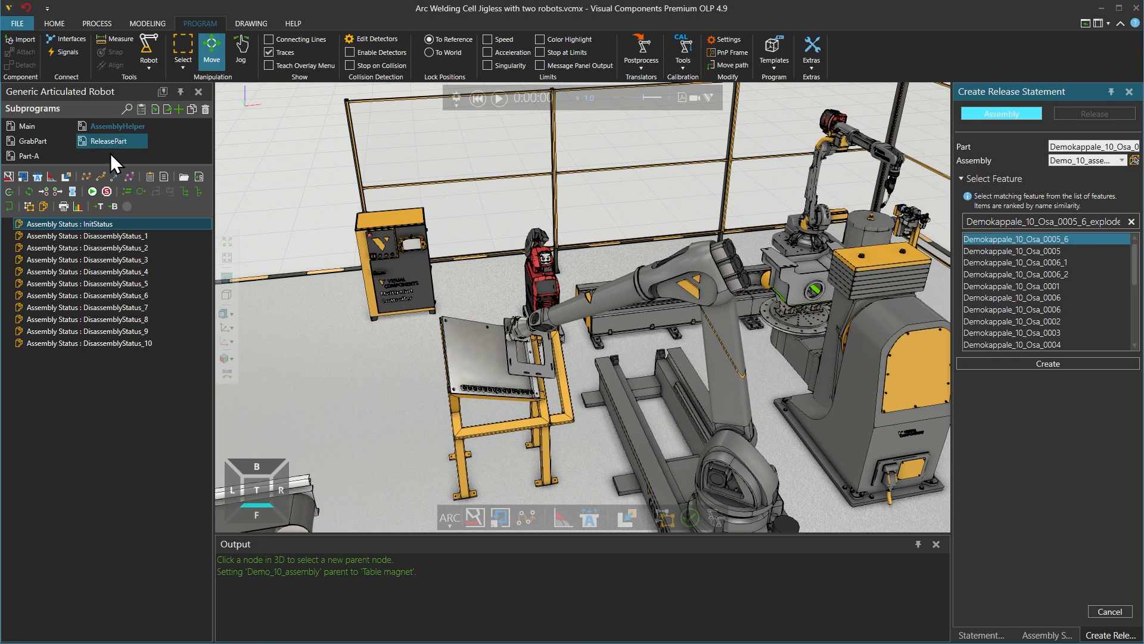
pyautogui.click(99, 344)
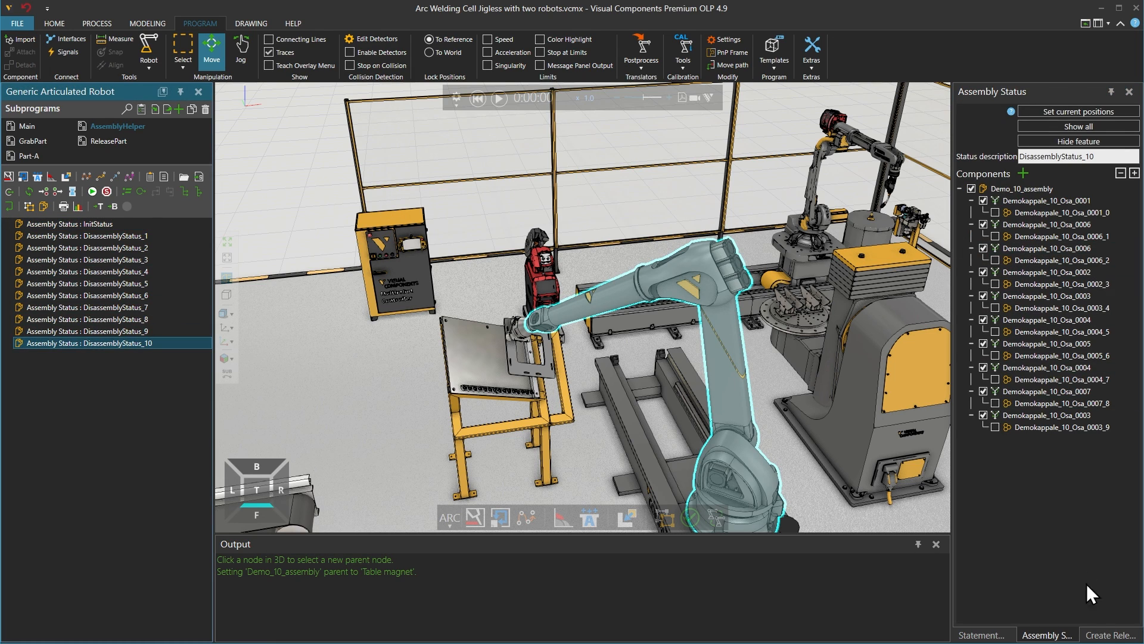
pyautogui.click(1104, 635)
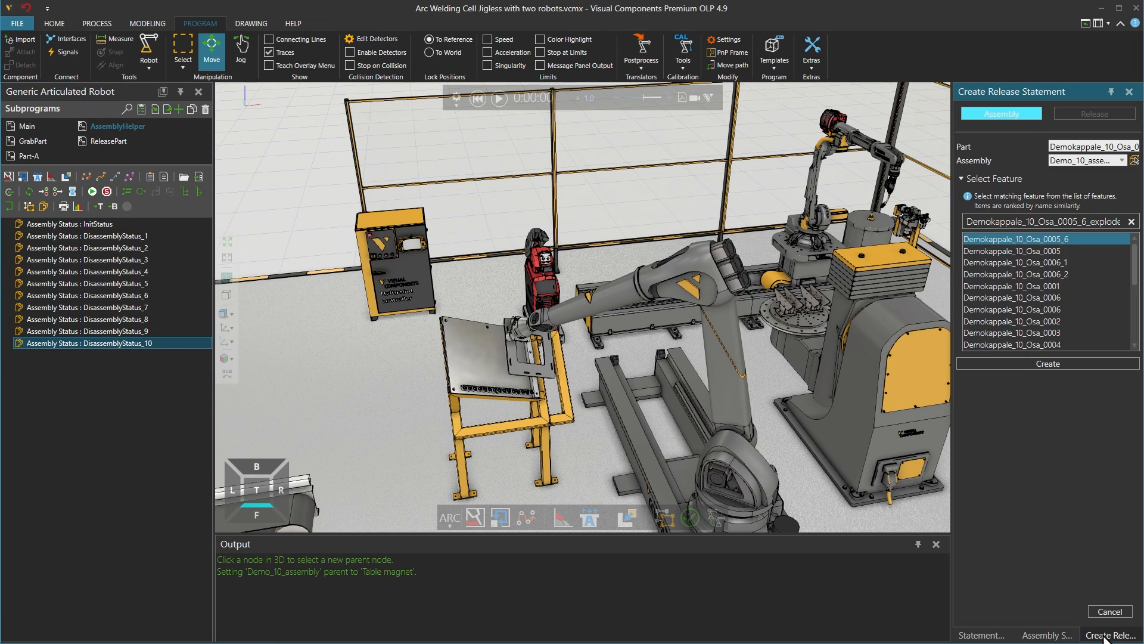
pyautogui.click(1078, 362)
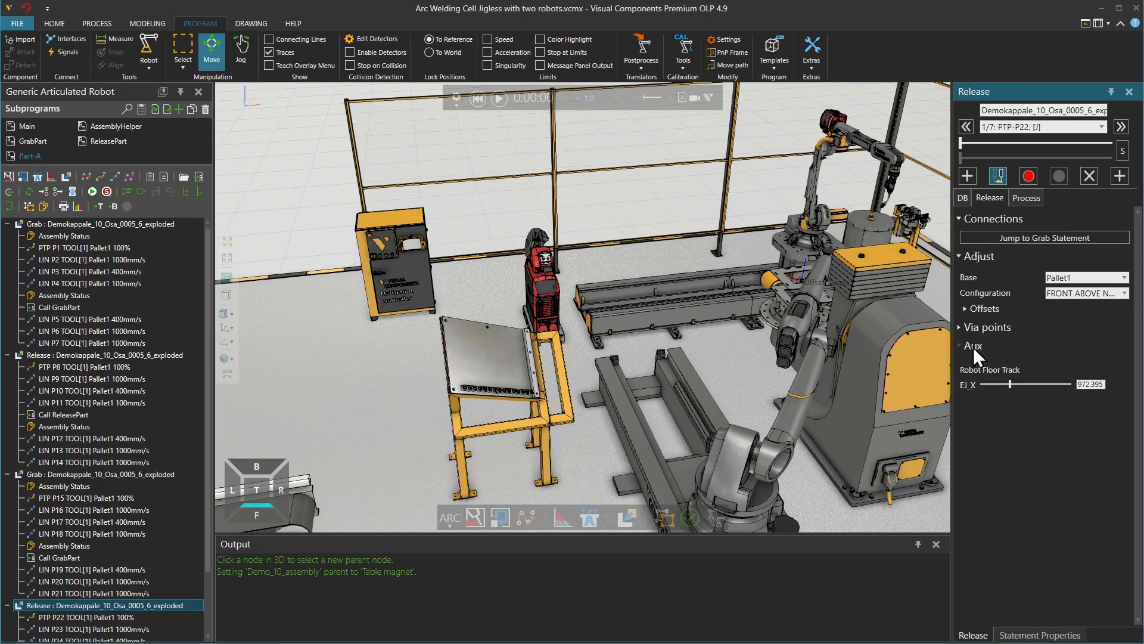
# Set the new release's robot floor track EJ_X to about 1980.1.
pyautogui.scroll(-2, 741, 360)
pyautogui.moveTo(739, 359); pyautogui.dragTo(767, 338, button='right')
pyautogui.click(822, 340)
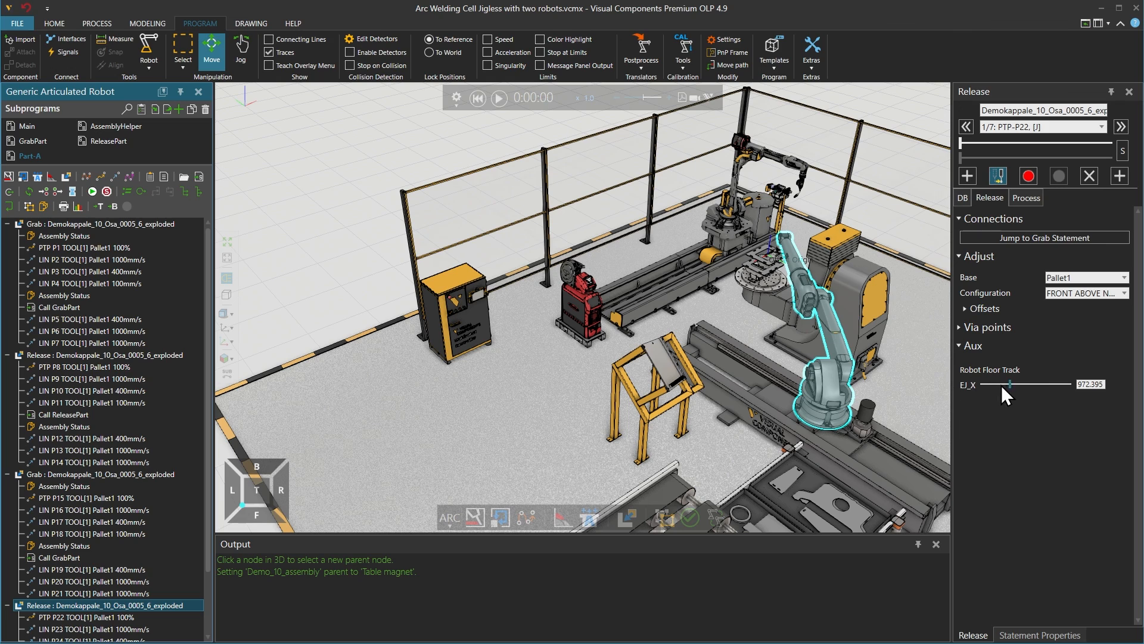
pyautogui.moveTo(1010, 384); pyautogui.dragTo(1040, 387)
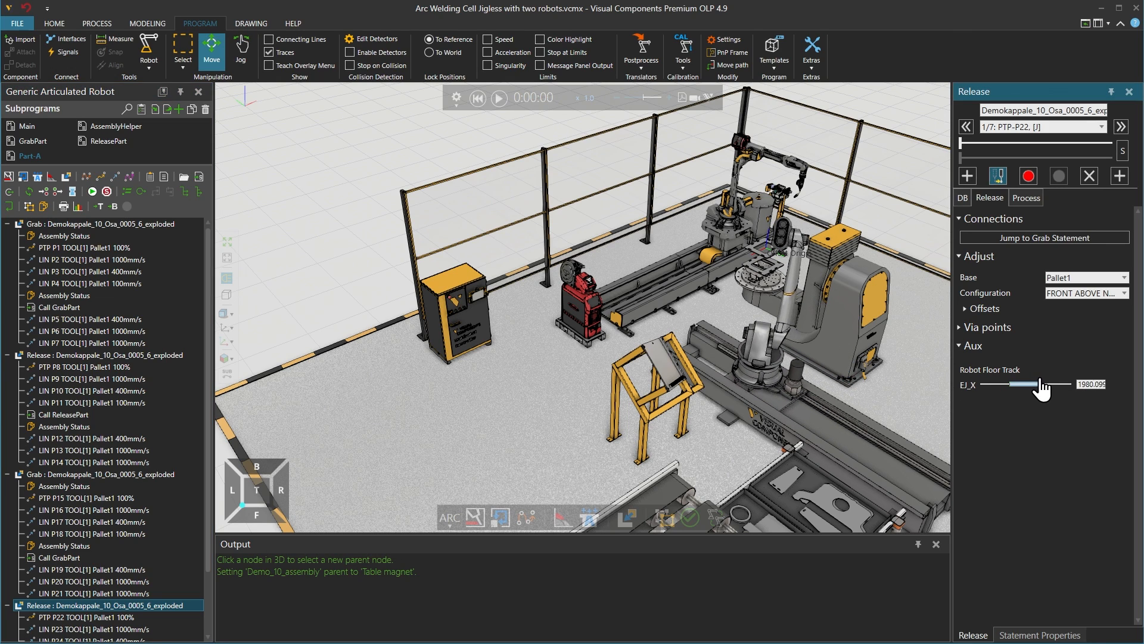
# Move the robot to the last release point, P28, and add a Call statement at the Release Point that runs the ReleasePart routine.
pyautogui.moveTo(961, 138); pyautogui.dragTo(1112, 143)
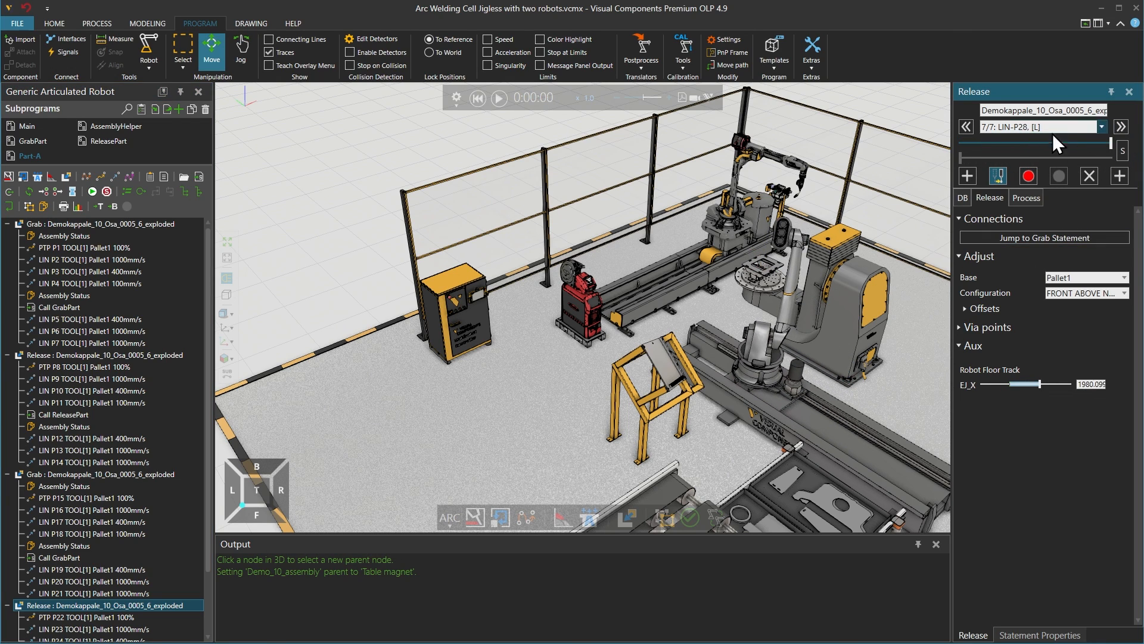
pyautogui.click(1023, 199)
pyautogui.click(1013, 300)
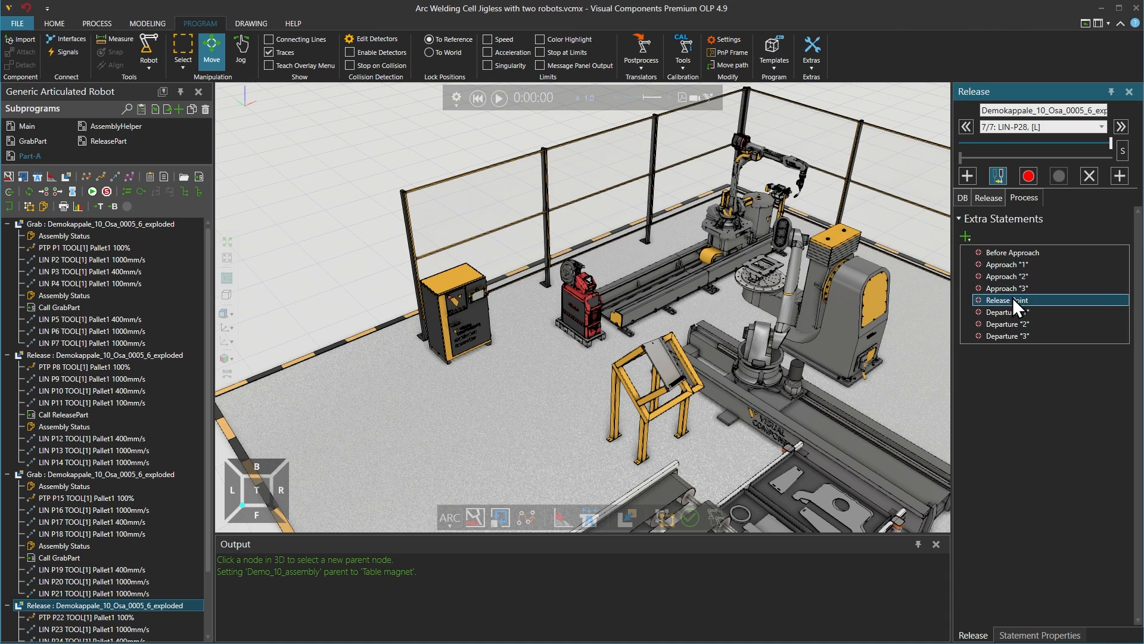
pyautogui.click(964, 237)
pyautogui.click(997, 244)
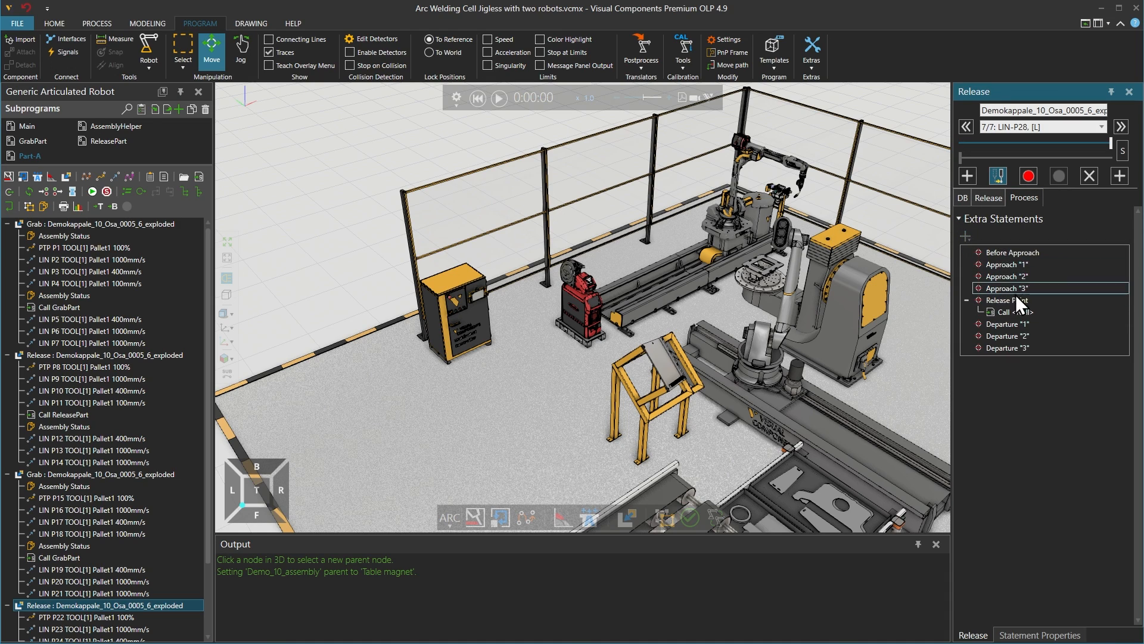
pyautogui.click(1015, 309)
pyautogui.click(1093, 388)
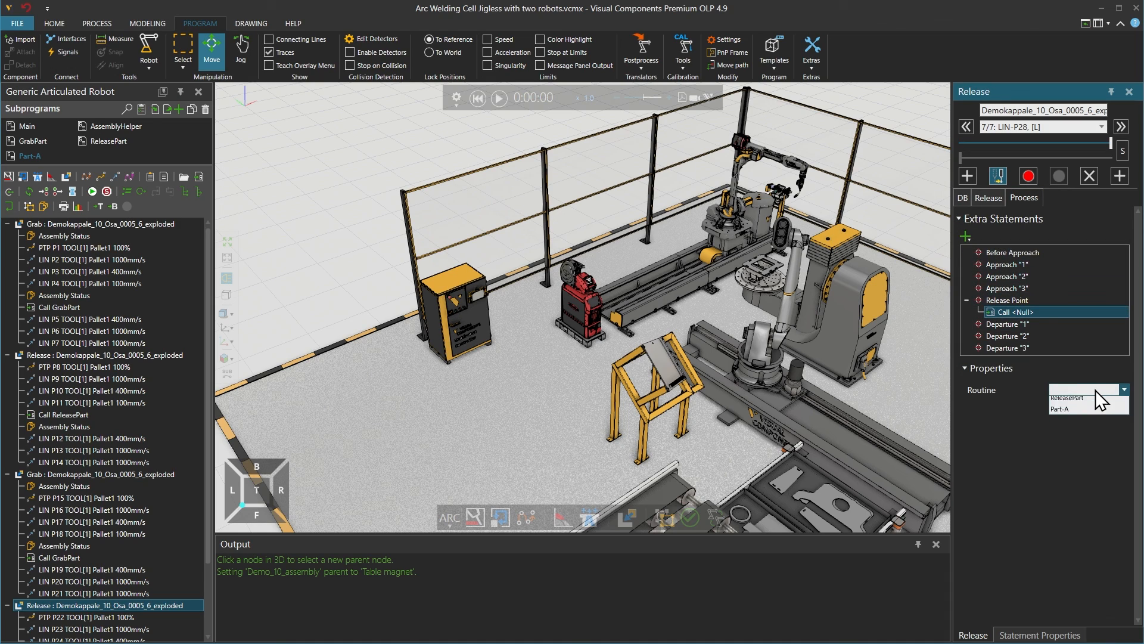
pyautogui.click(1096, 435)
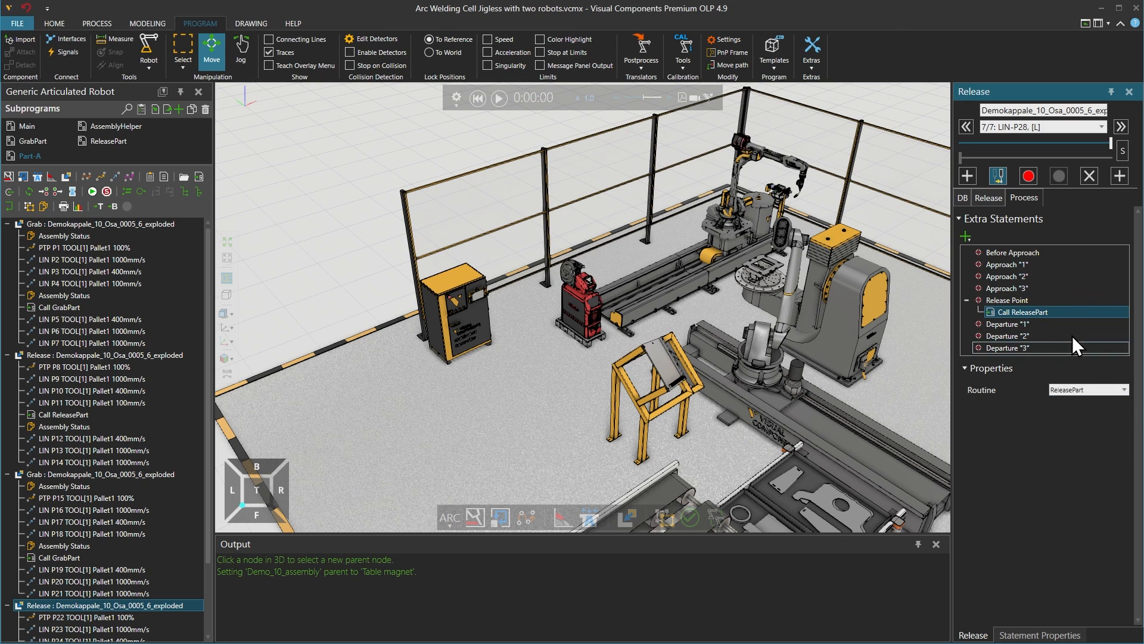
# Save the assembly release settings as a new template named Assemble.
pyautogui.click(986, 199)
pyautogui.click(963, 197)
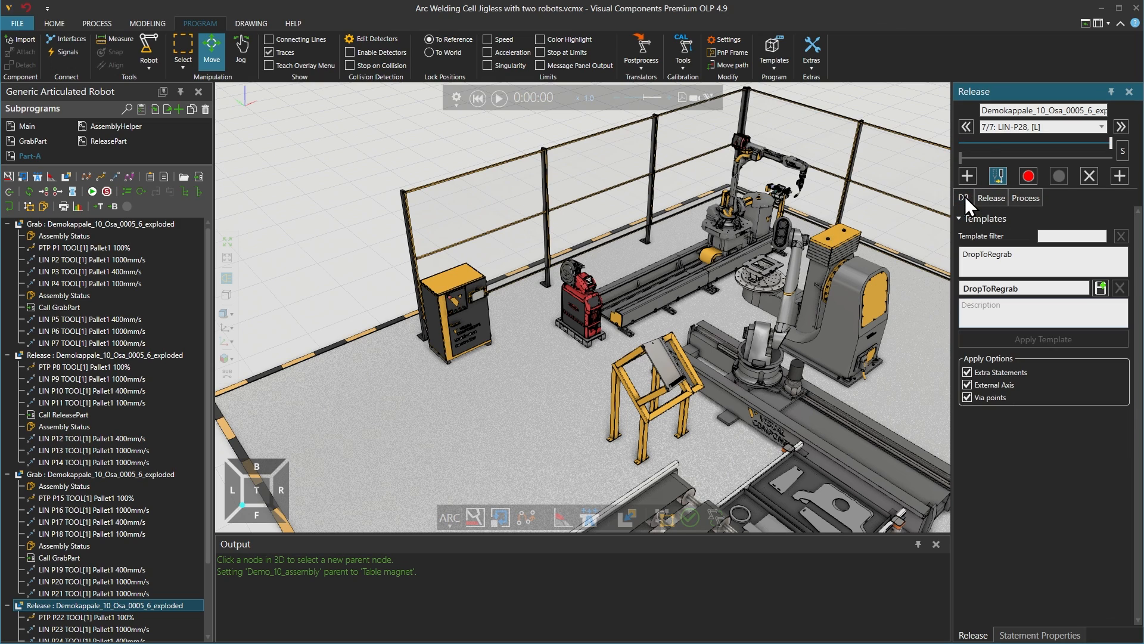
pyautogui.press('BackSpace')
pyautogui.press('BackSpace')
pyautogui.press('BackSpace')
pyautogui.press('BackSpace')
pyautogui.press('BackSpace')
pyautogui.press('BackSpace')
pyautogui.press('BackSpace')
pyautogui.press('BackSpace')
pyautogui.press('BackSpace')
pyautogui.press('BackSpace')
pyautogui.press('BackSpace')
pyautogui.press('BackSpace')
pyautogui.write('Assemble')
pyautogui.click(1099, 289)
# Apply the DisassemblyStatus_10 assembly status from the AssemblyHelper routine.
pyautogui.click(226, 358)
pyautogui.click(266, 404)
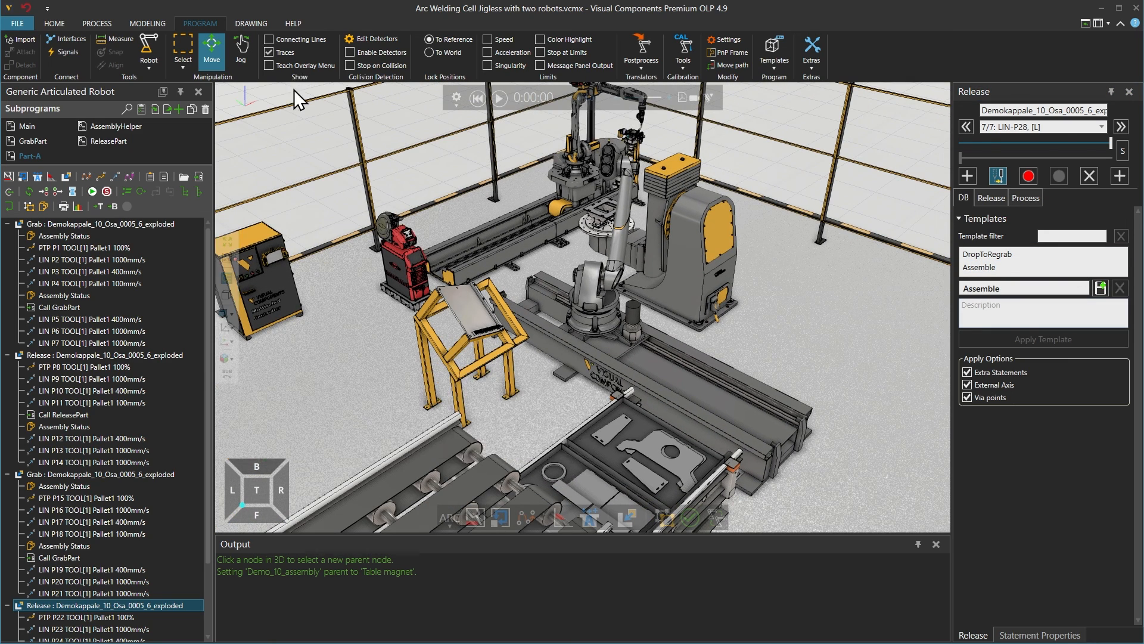
pyautogui.click(26, 126)
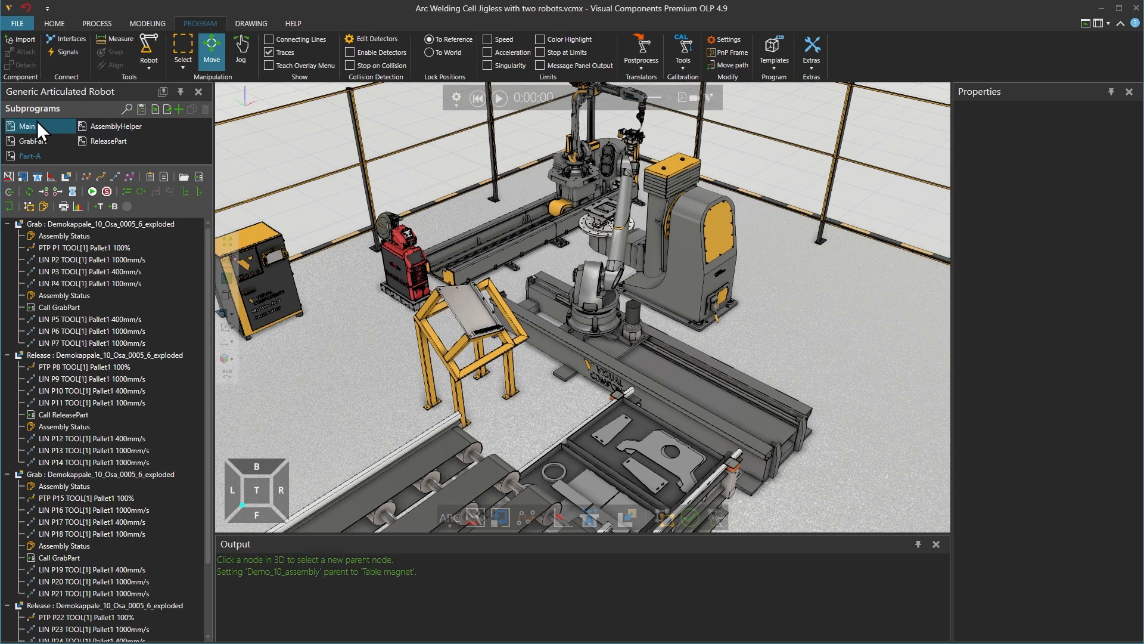
pyautogui.click(101, 126)
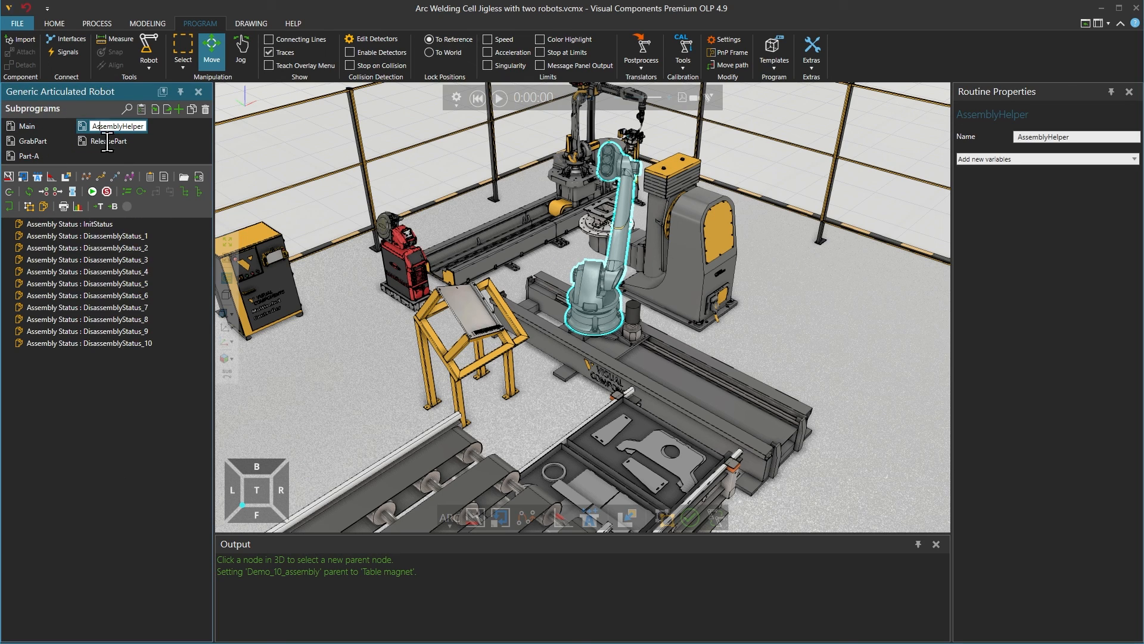
pyautogui.click(109, 341)
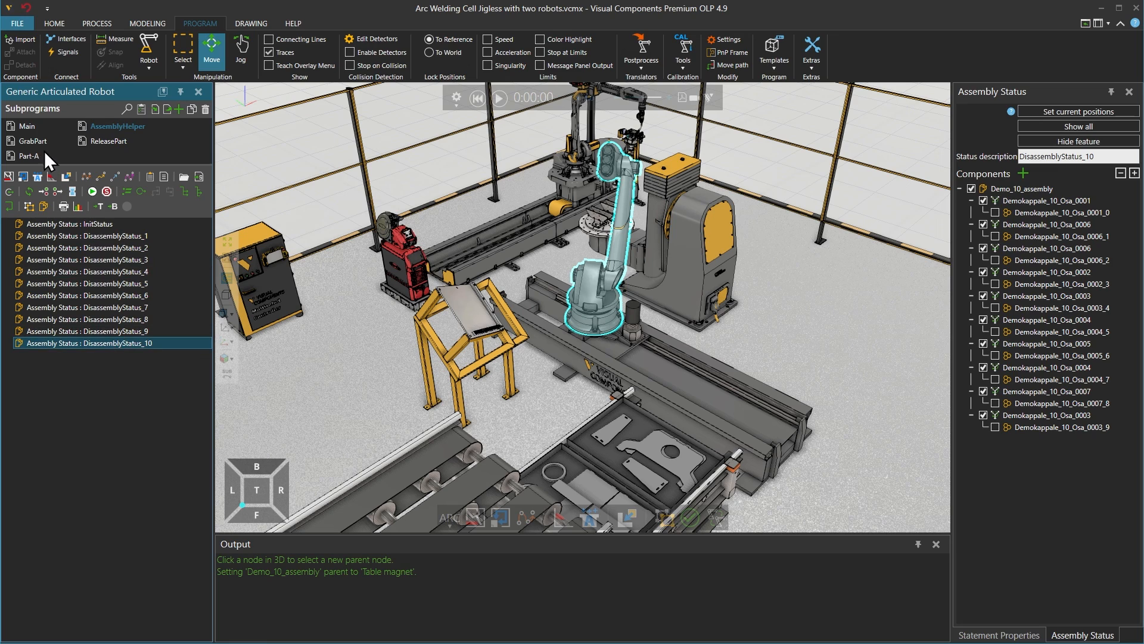
# Add a Call statement to the Main routine that runs Part-A, and play the simulation to check the sequence.
pyautogui.click(26, 127)
pyautogui.click(29, 193)
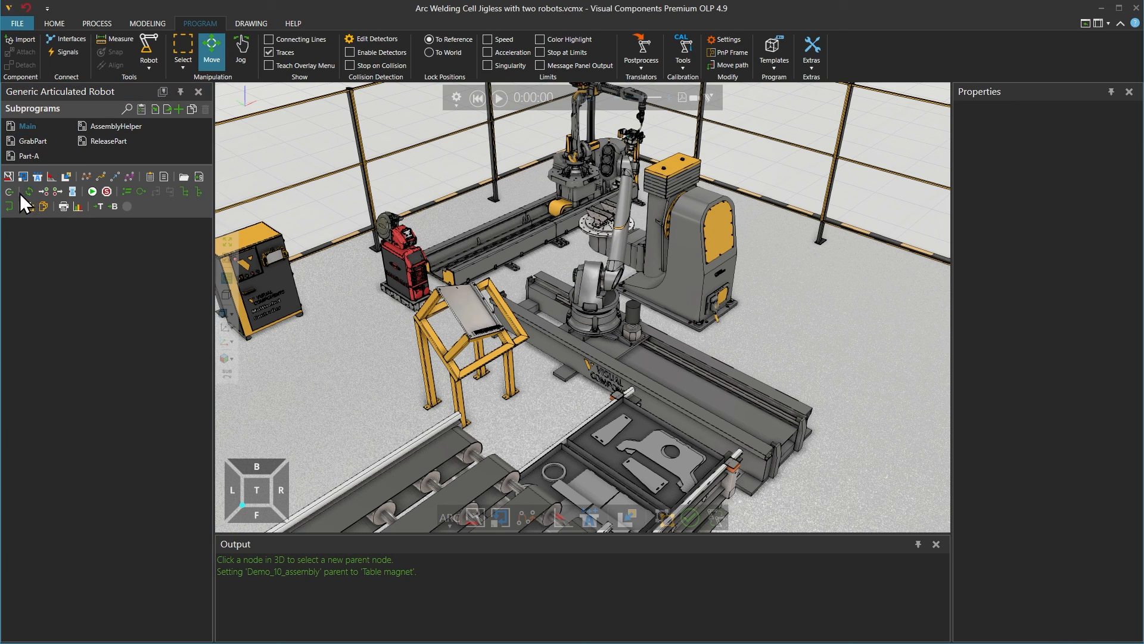
pyautogui.click(198, 177)
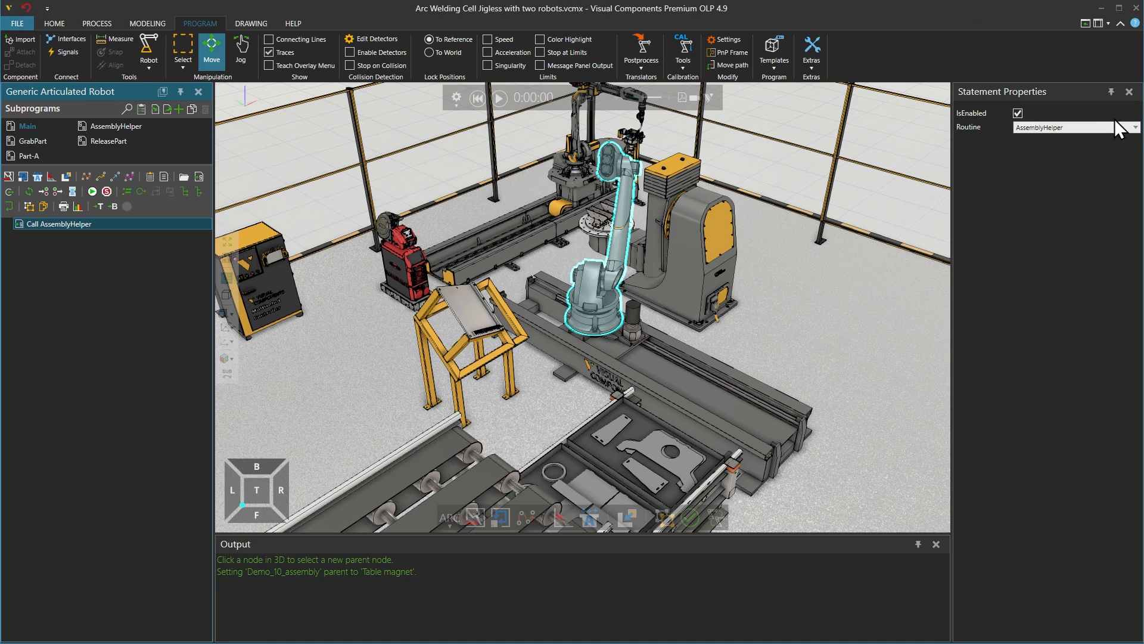
pyautogui.click(1135, 127)
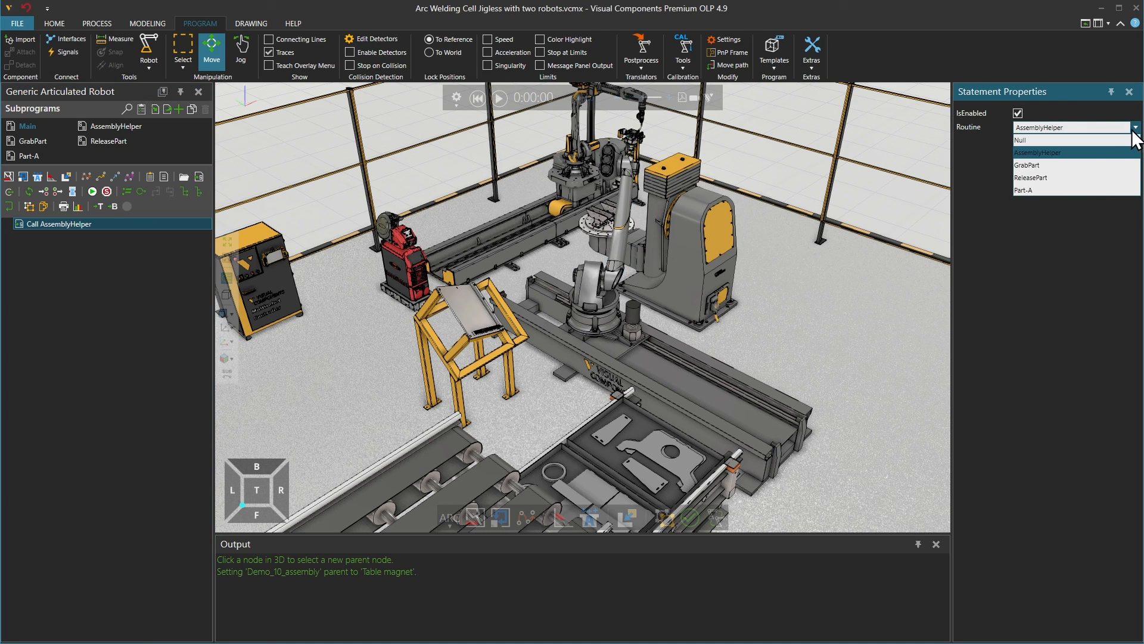
pyautogui.click(1061, 189)
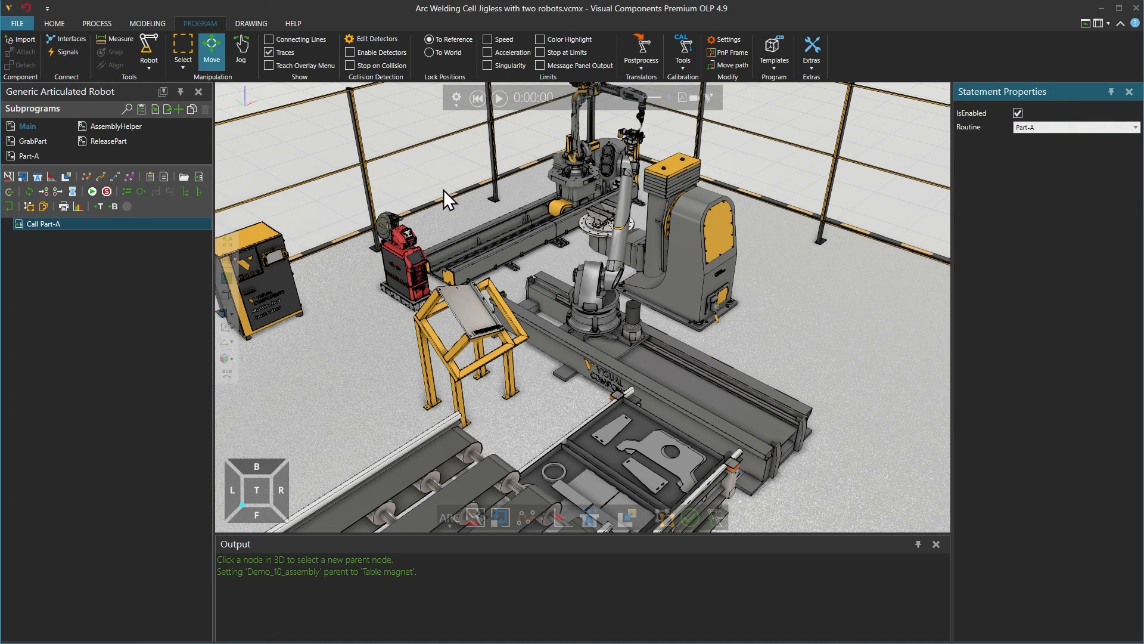
pyautogui.click(497, 98)
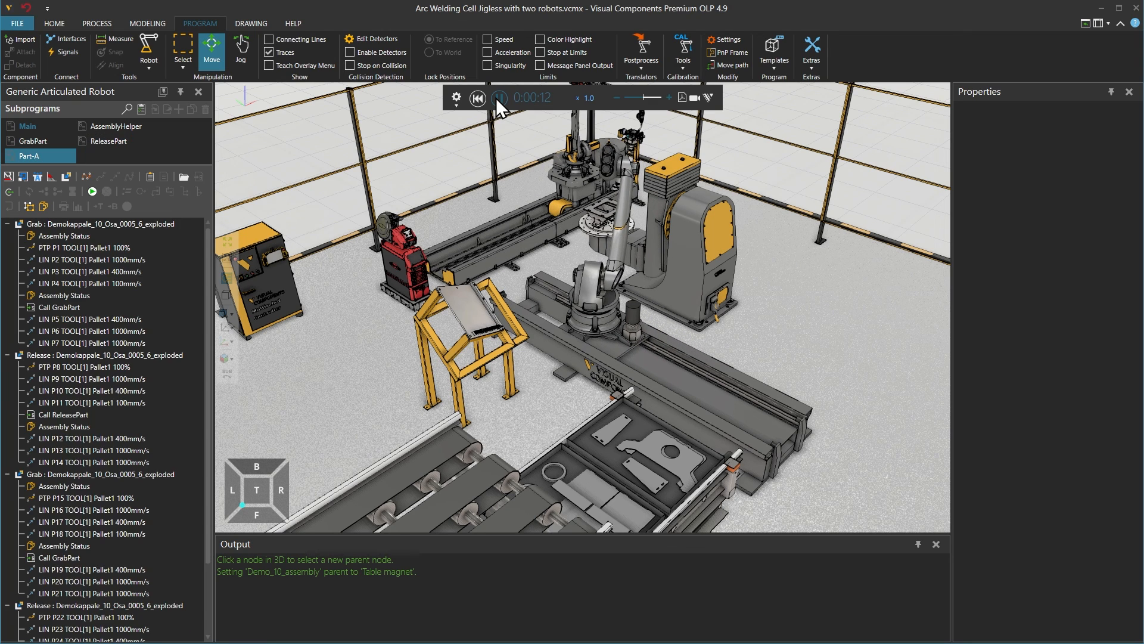
pyautogui.click(496, 97)
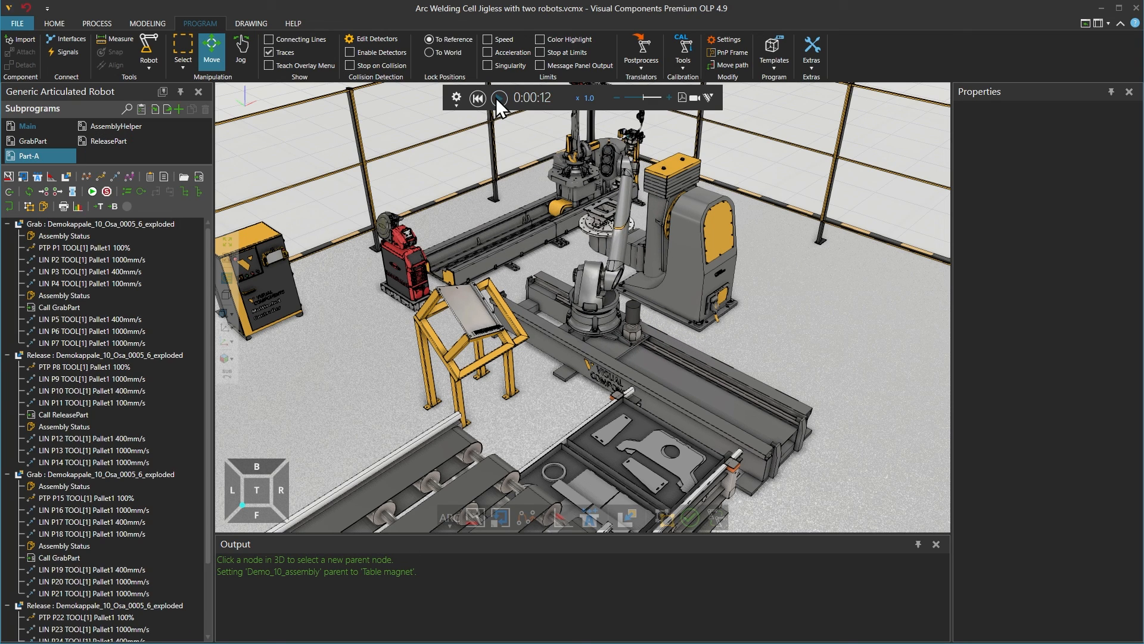